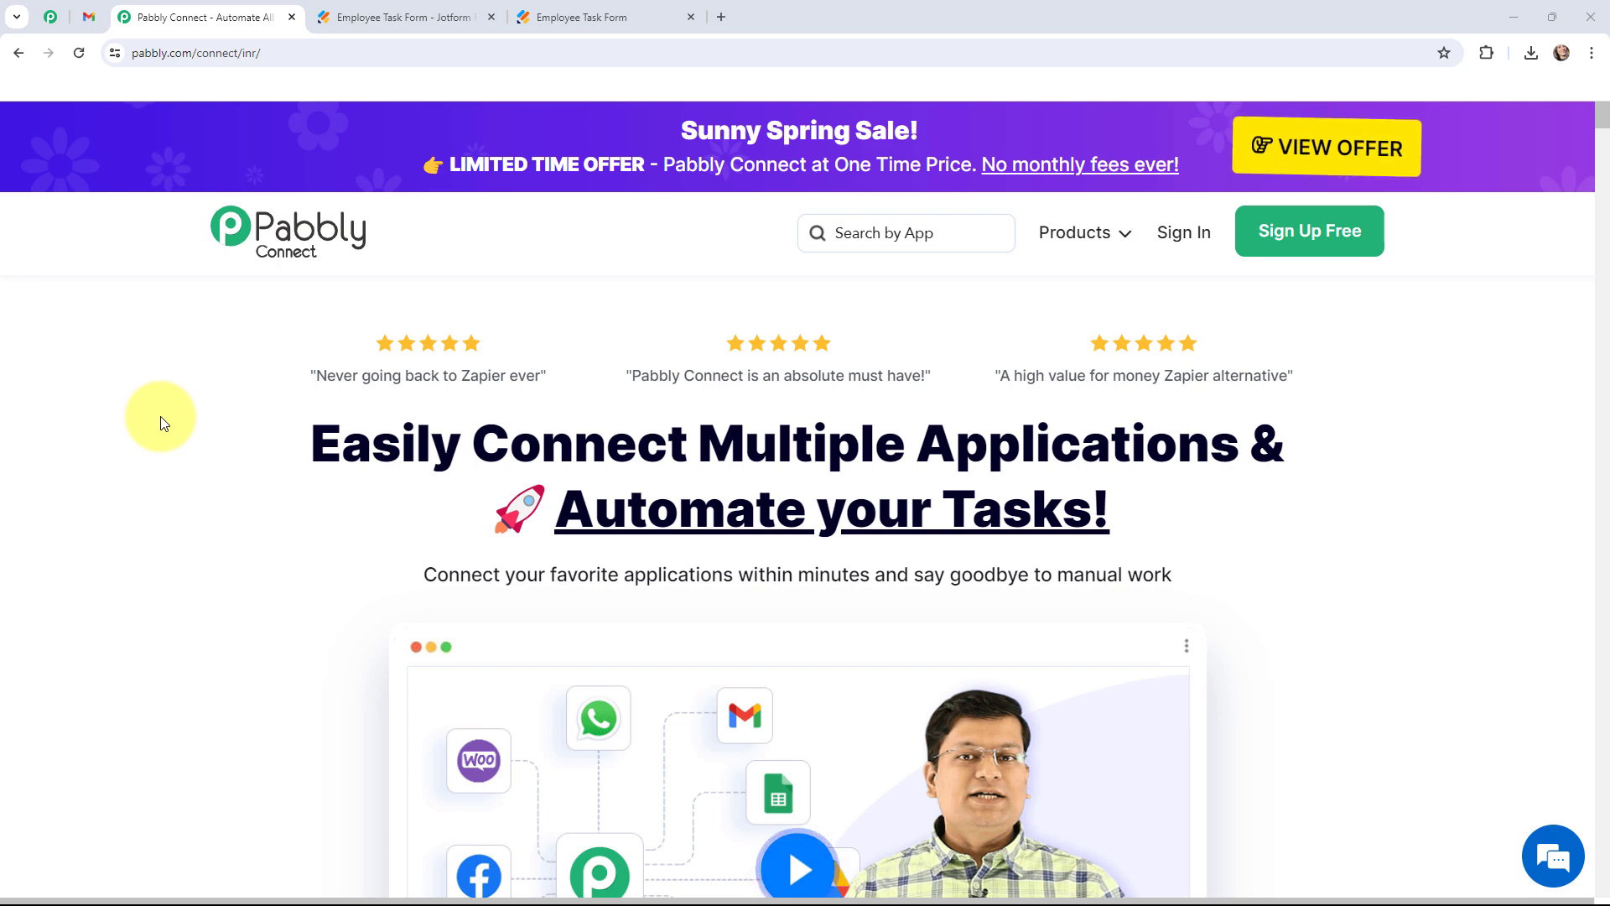
# Switch to the Employee Task Form in Jotform's form builder.
pyautogui.click(373, 17)
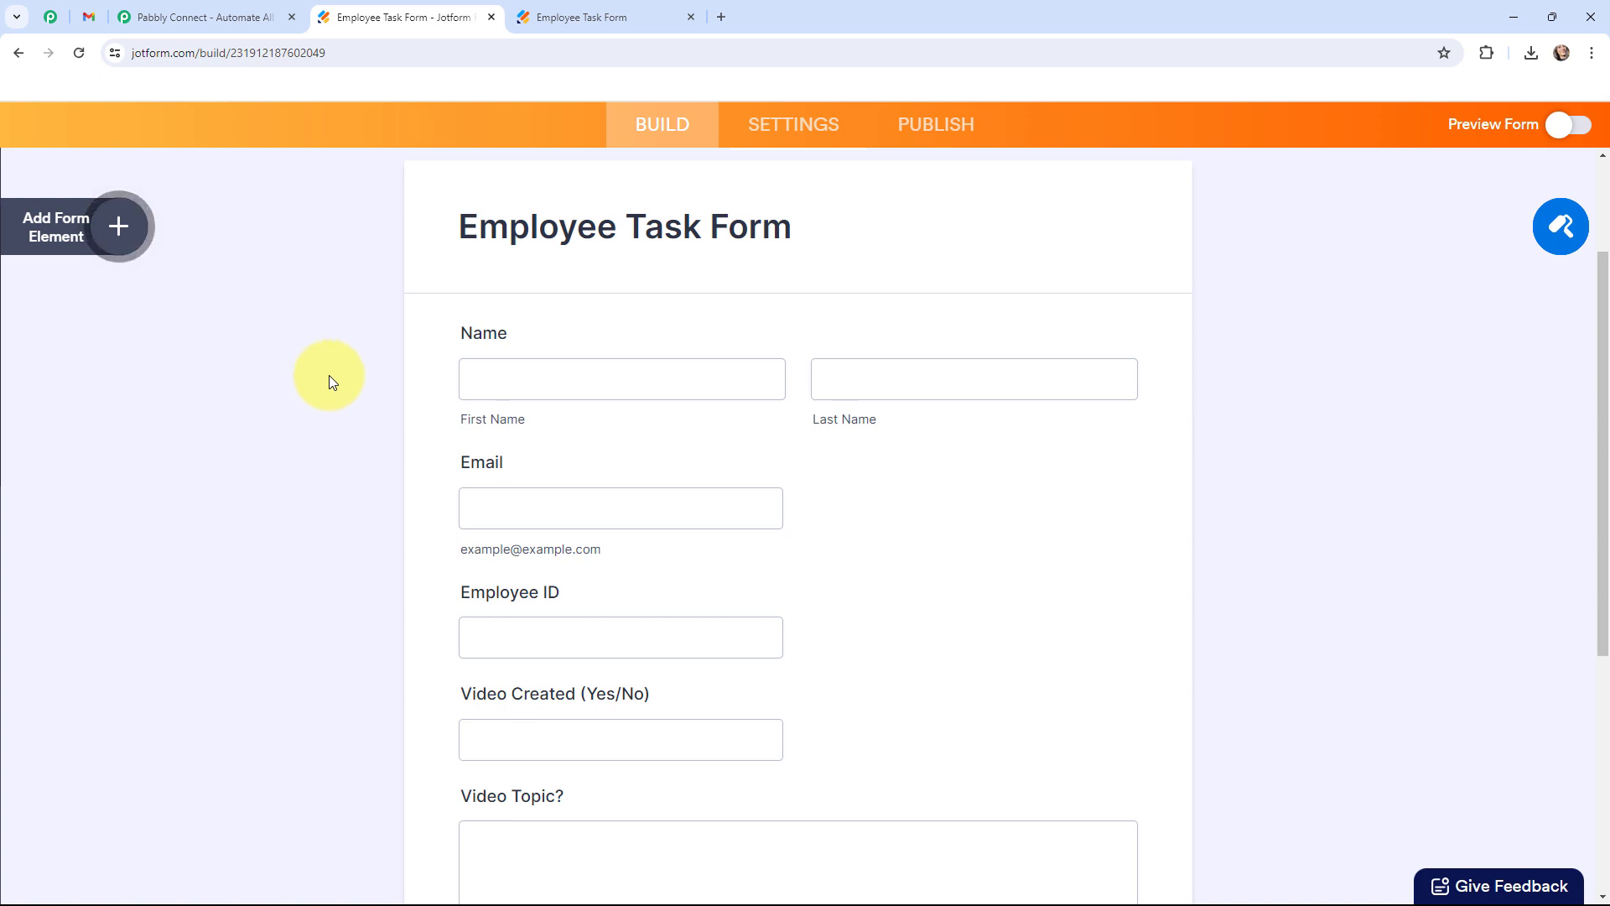
# Review the filled live Employee Task Form, then the 'Employee Work Report Details!!' email in Gmail.
pyautogui.click(555, 14)
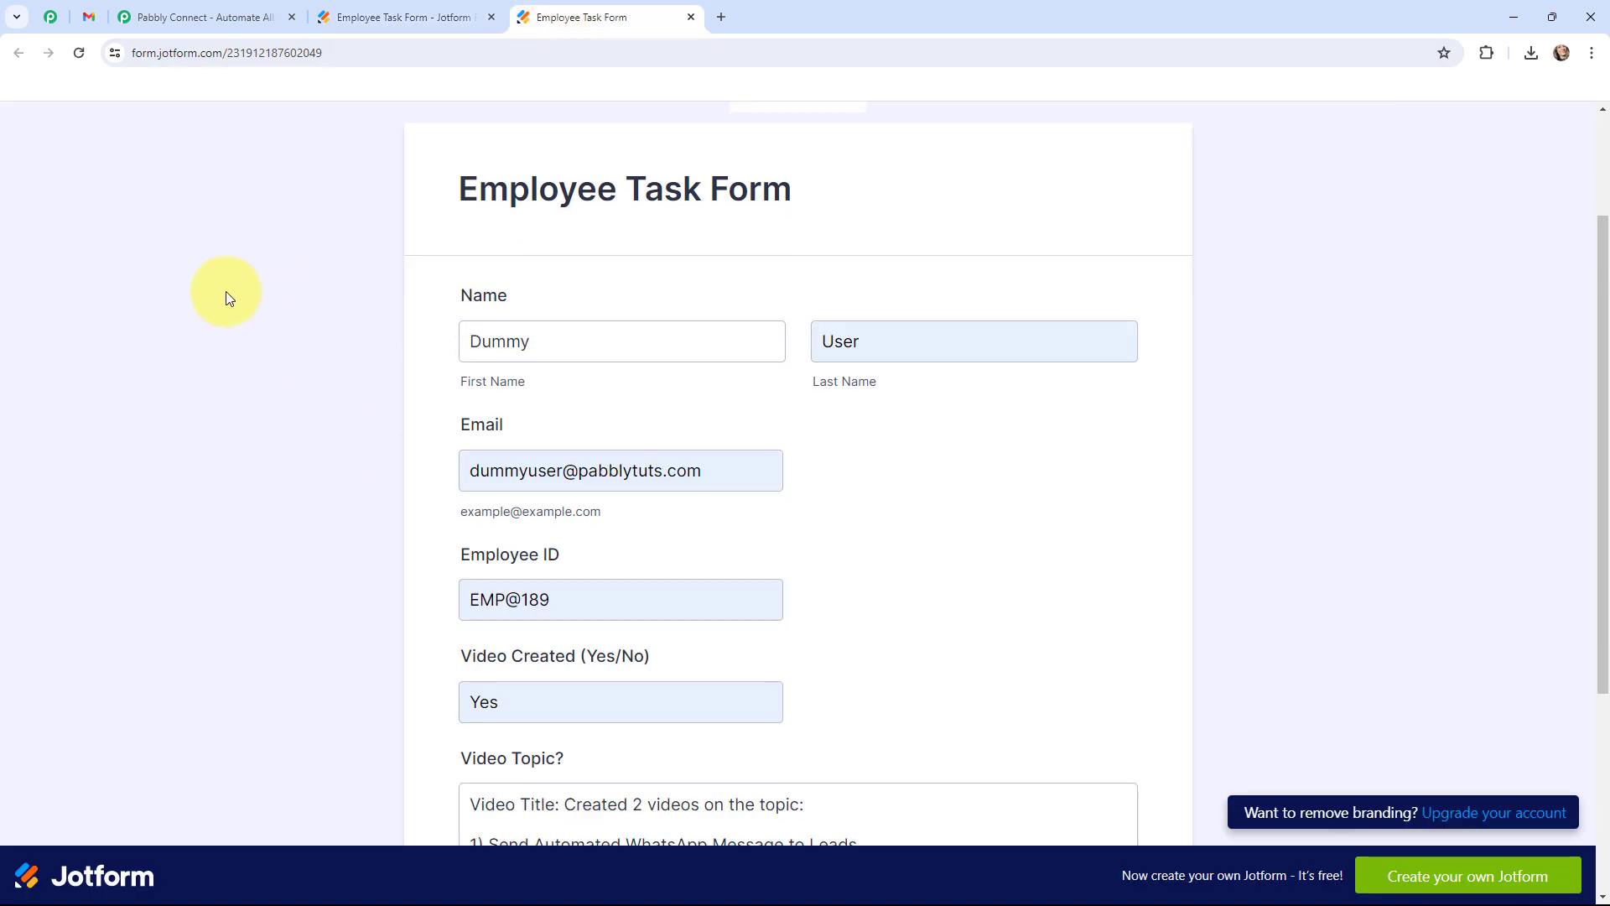
pyautogui.click(92, 14)
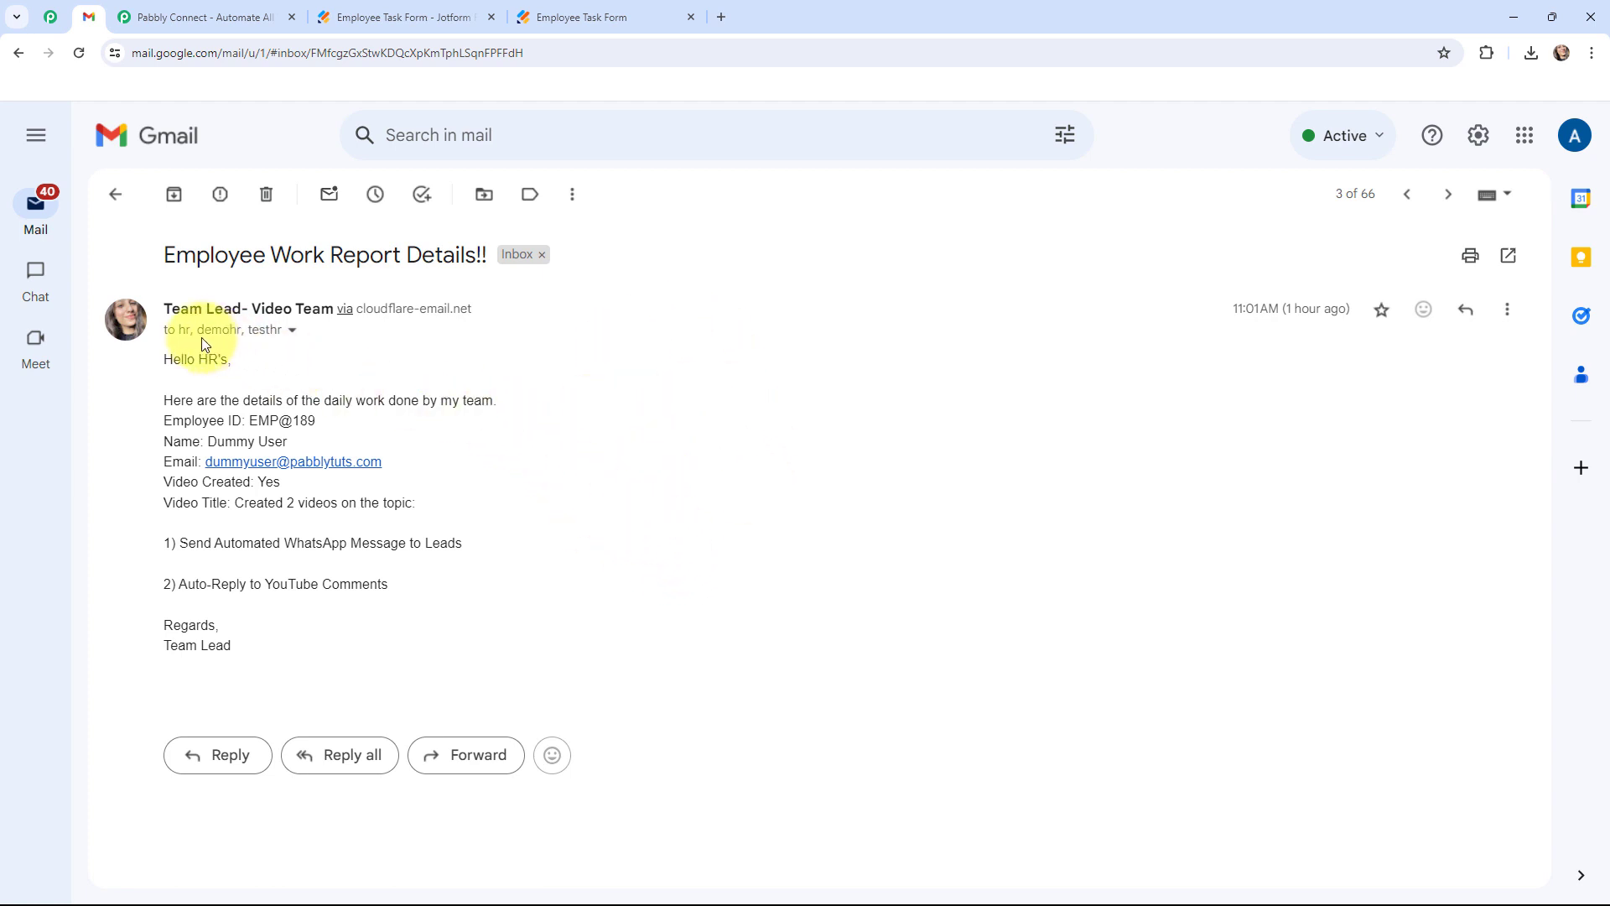
# Expand the report email's sender details to confirm its three HR recipients.
pyautogui.click(294, 335)
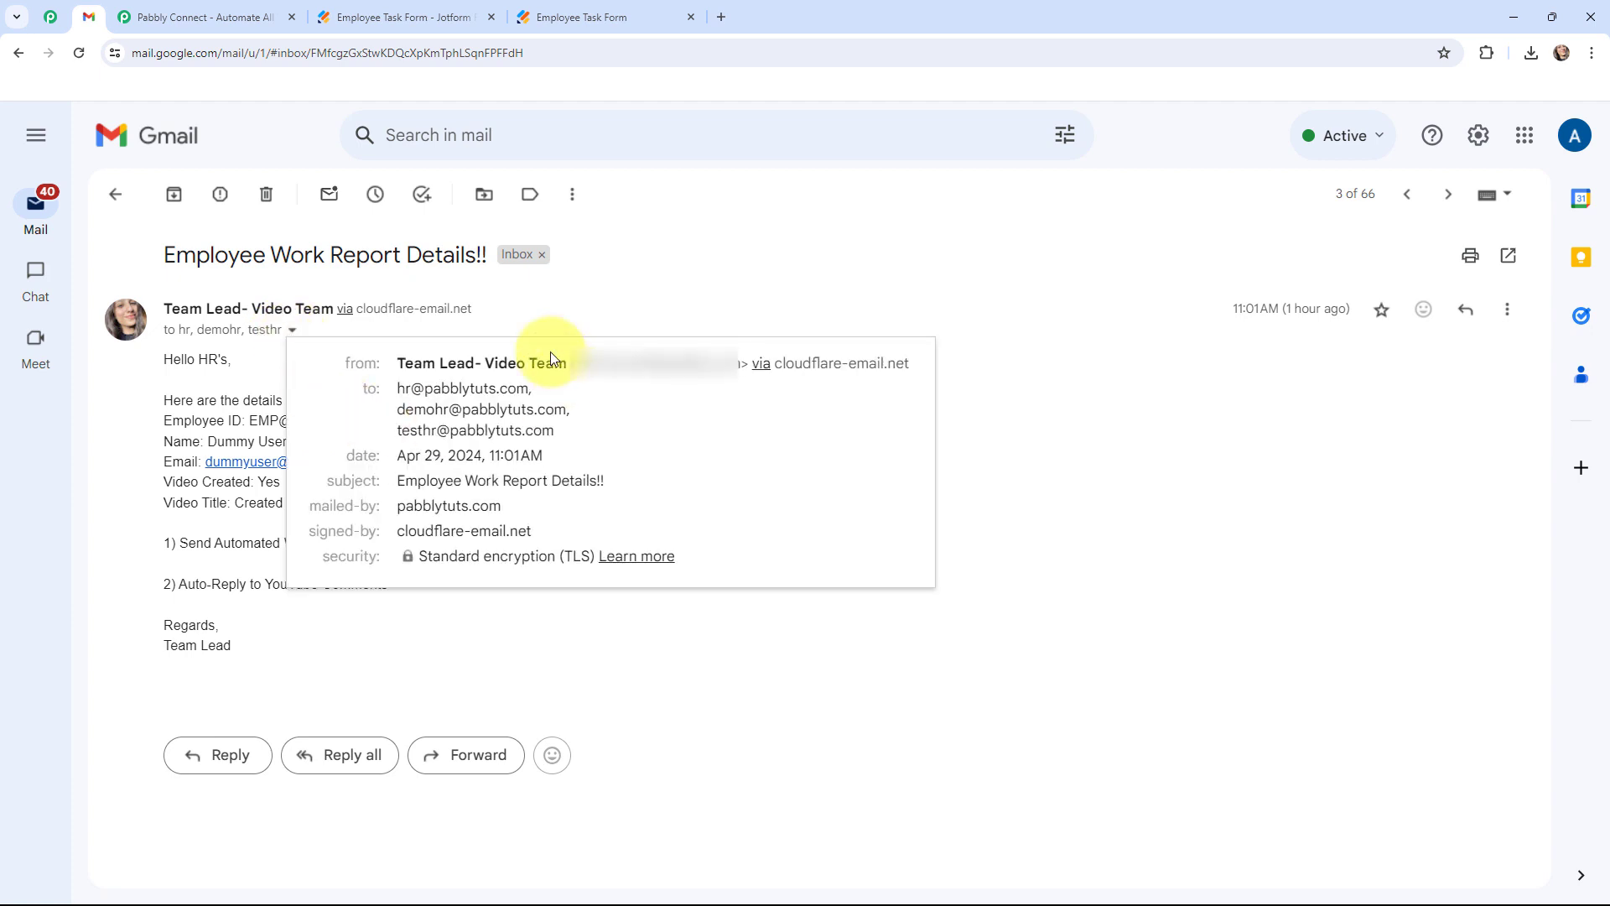
pyautogui.click(740, 292)
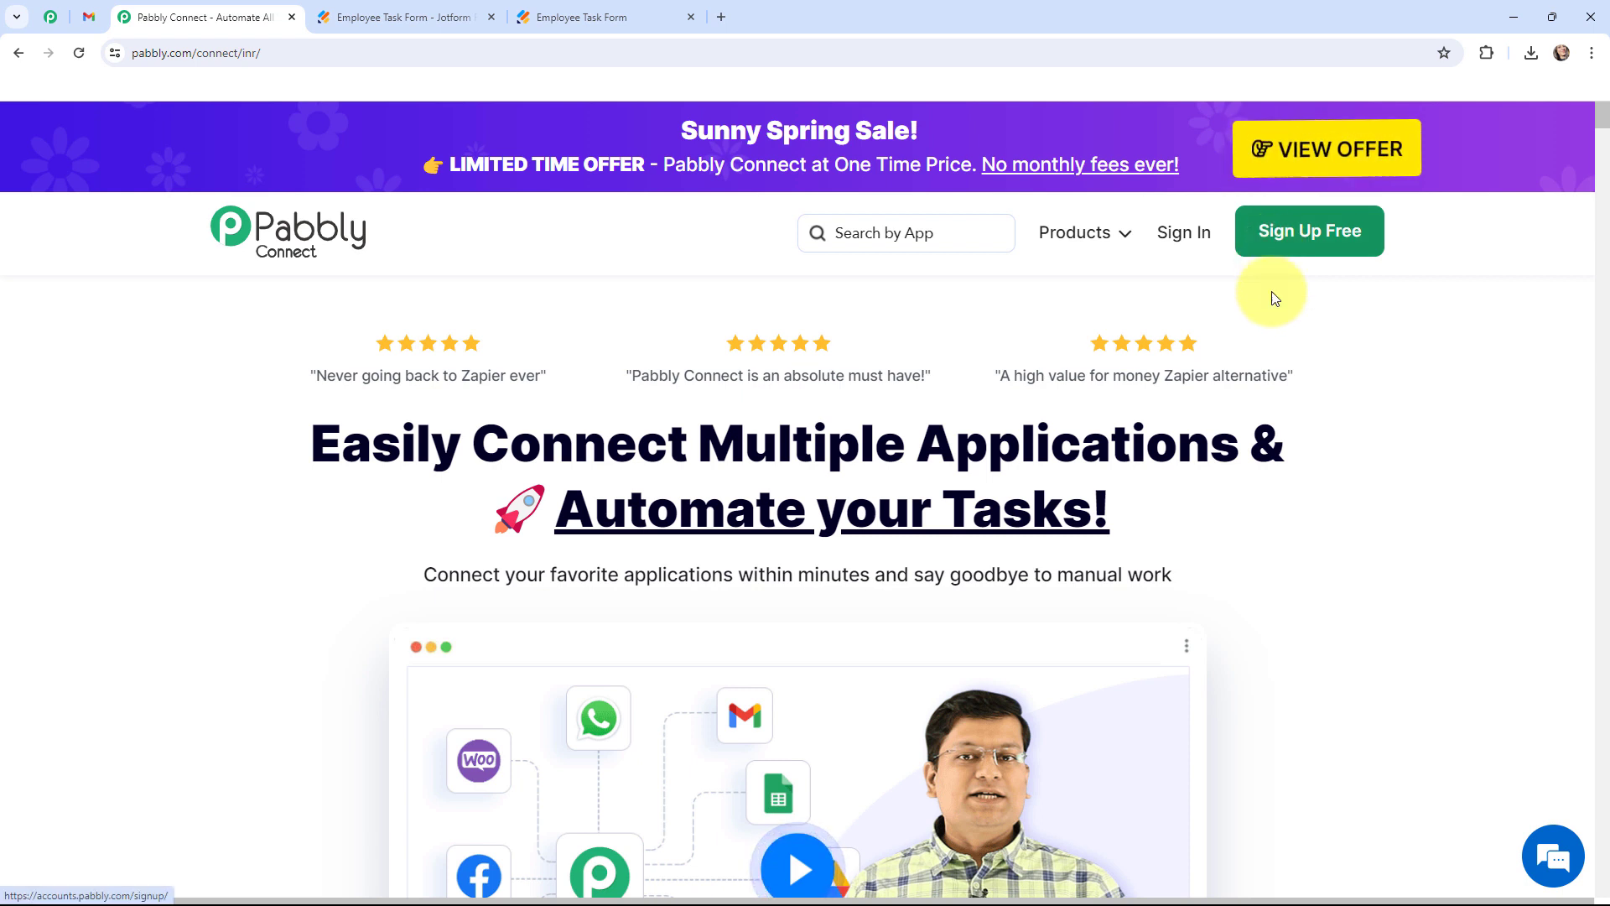
# Sign in to Pabbly and launch Pabbly Connect from All Pabbly Apps.
pyautogui.click(1186, 241)
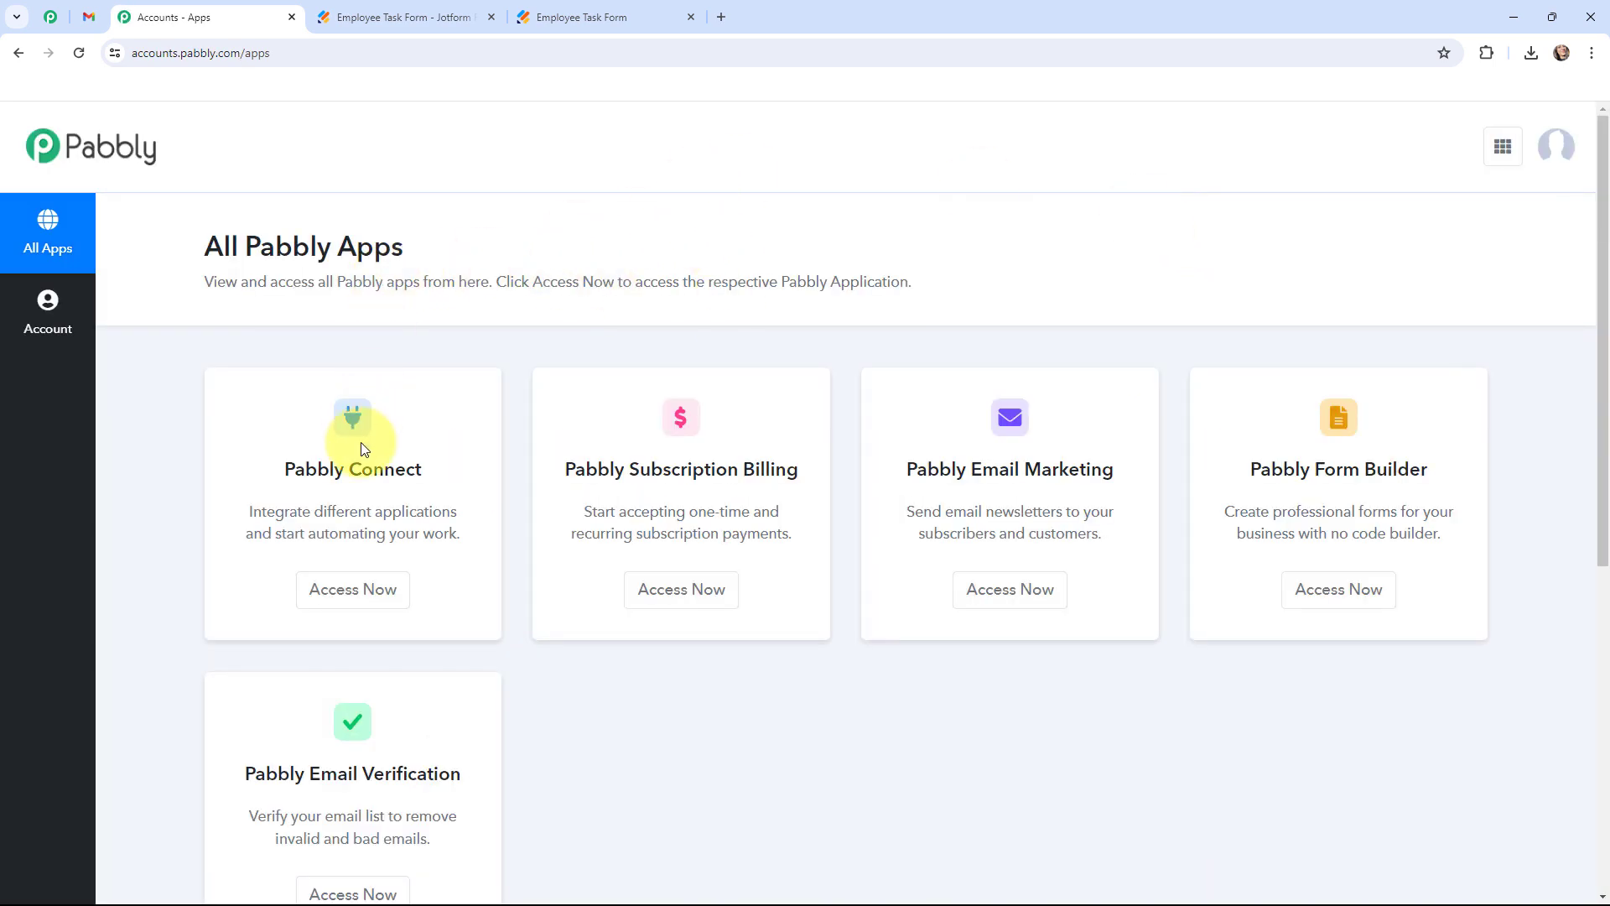
pyautogui.click(341, 597)
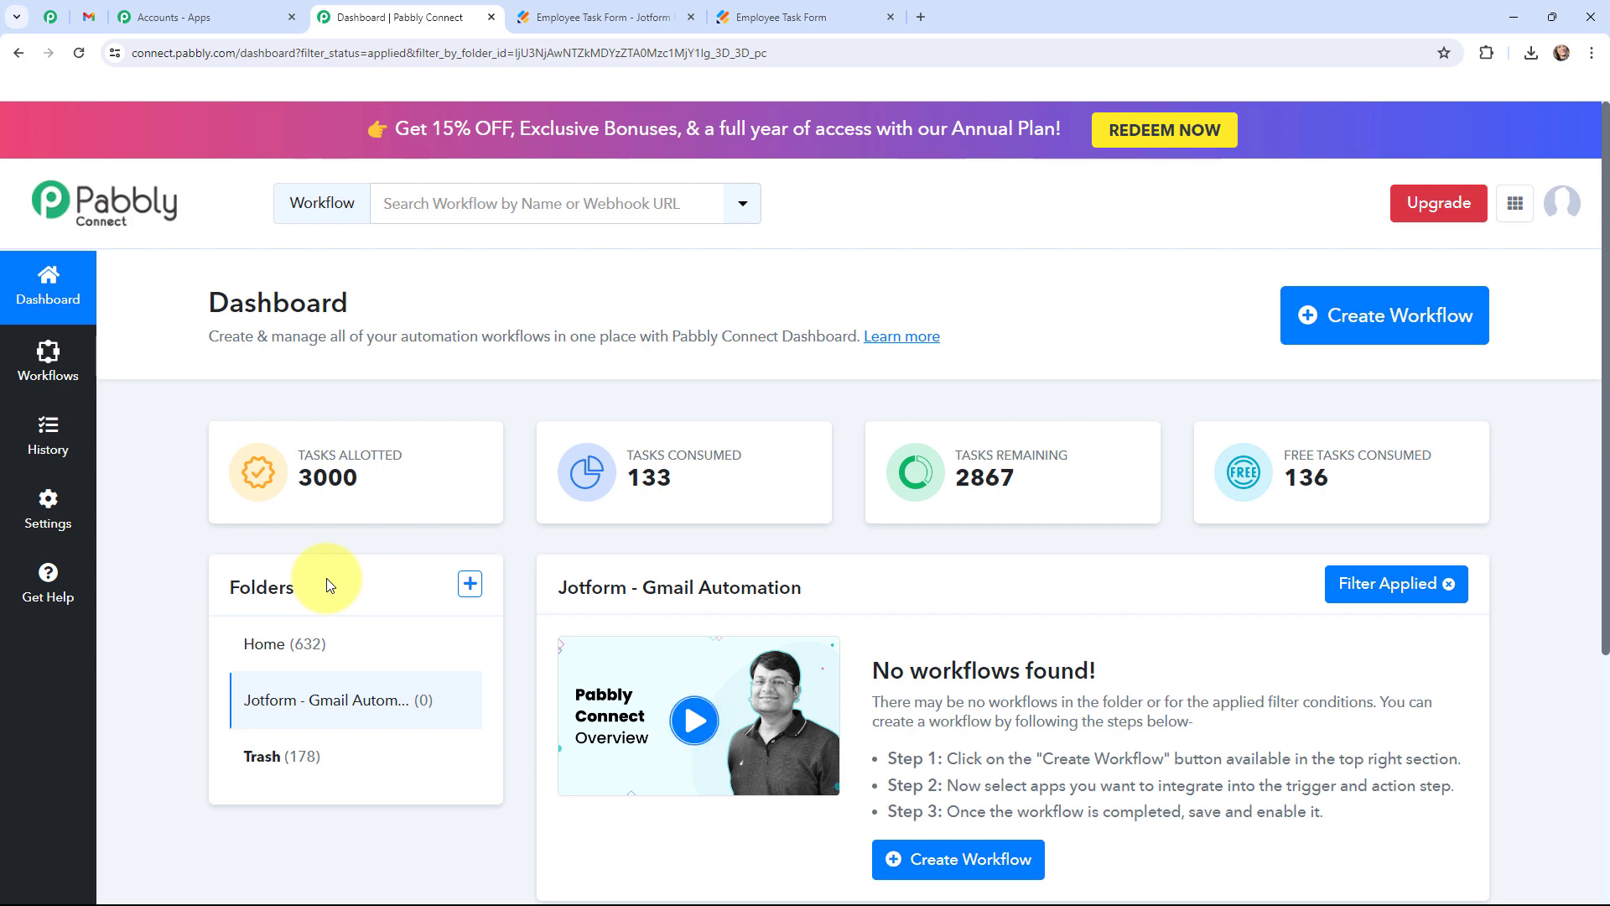
# Create a workflow named 'Send Jotform Responses to Multiple Email Addresses'.
pyautogui.click(1367, 329)
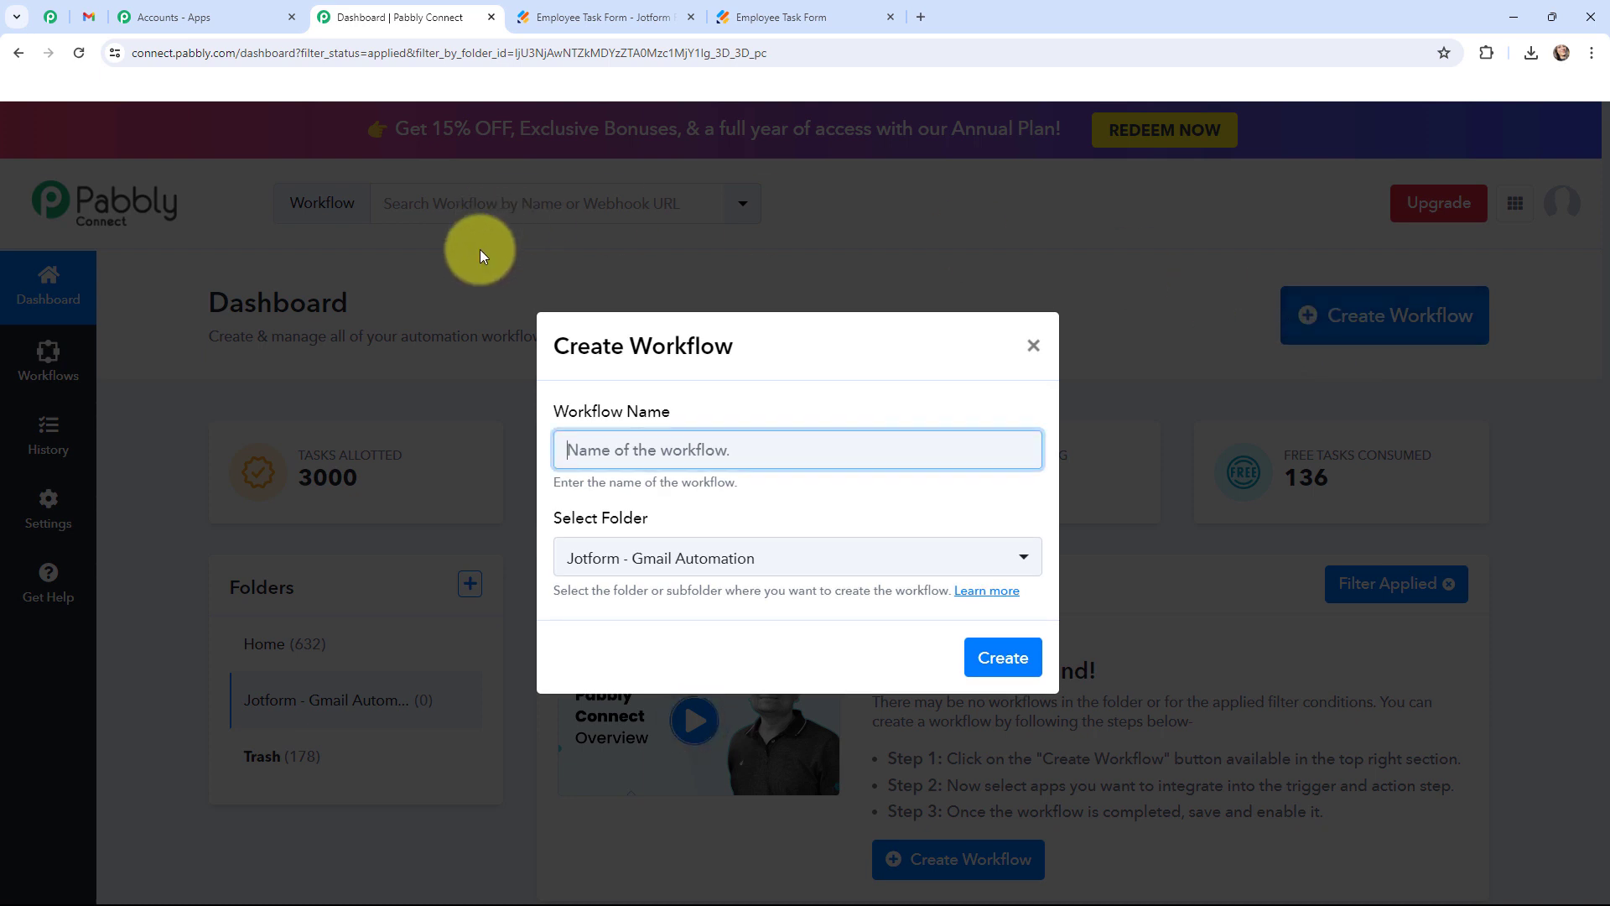
pyautogui.write('Send Jotform Responses to Multiple Email Addresses')
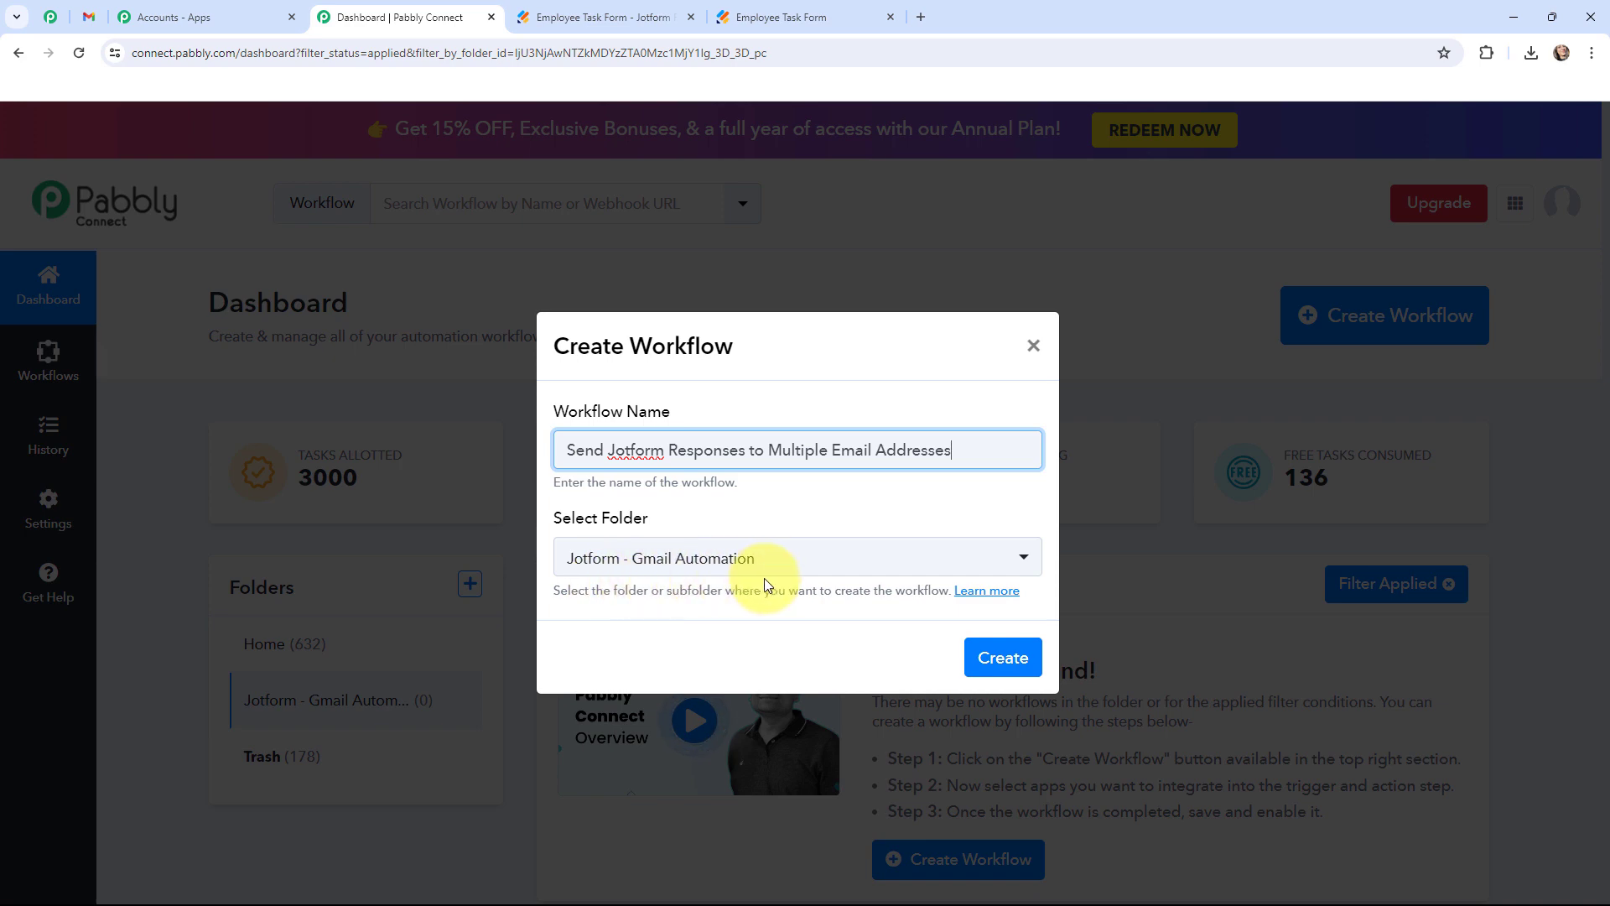
pyautogui.click(994, 657)
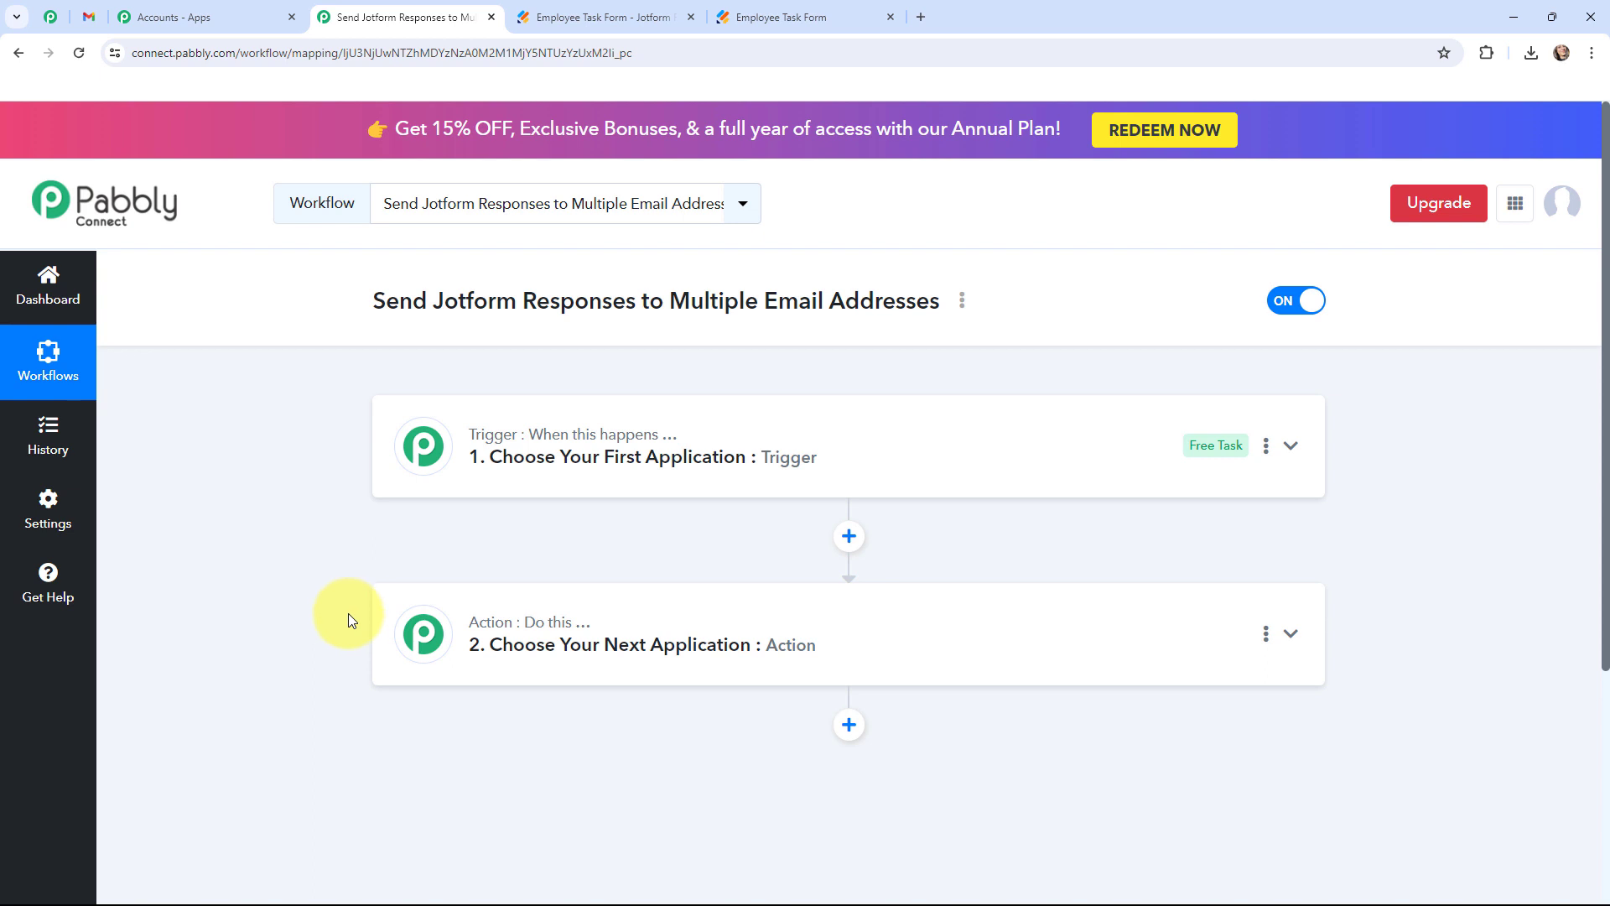
# Check the filled form and report email, then open the workflow's trigger step.
pyautogui.click(753, 12)
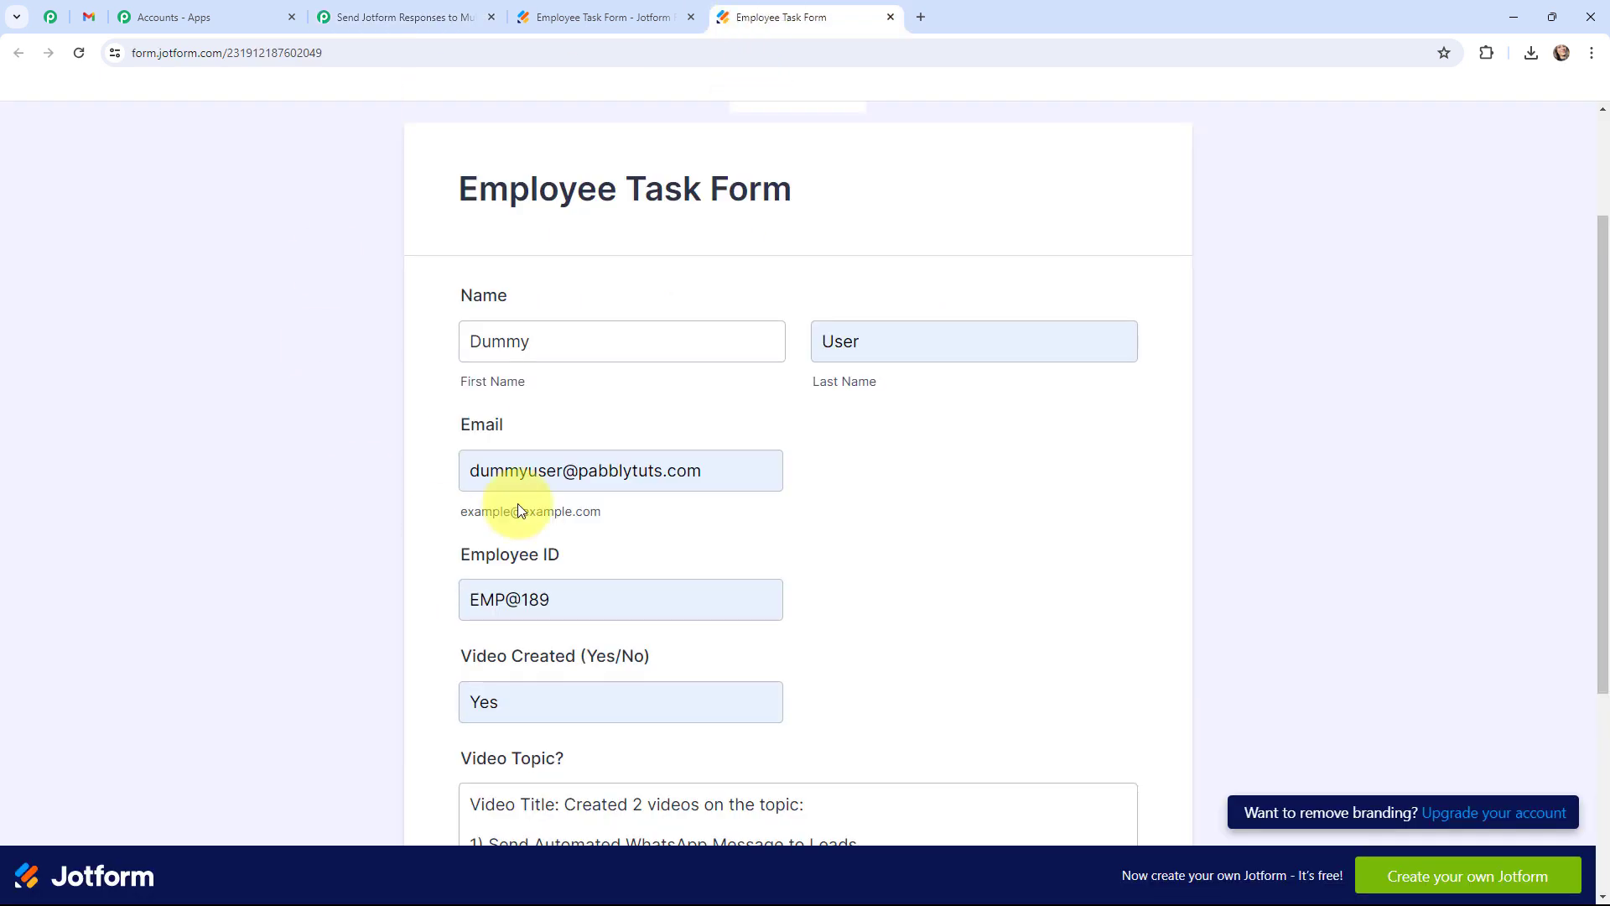
pyautogui.click(83, 16)
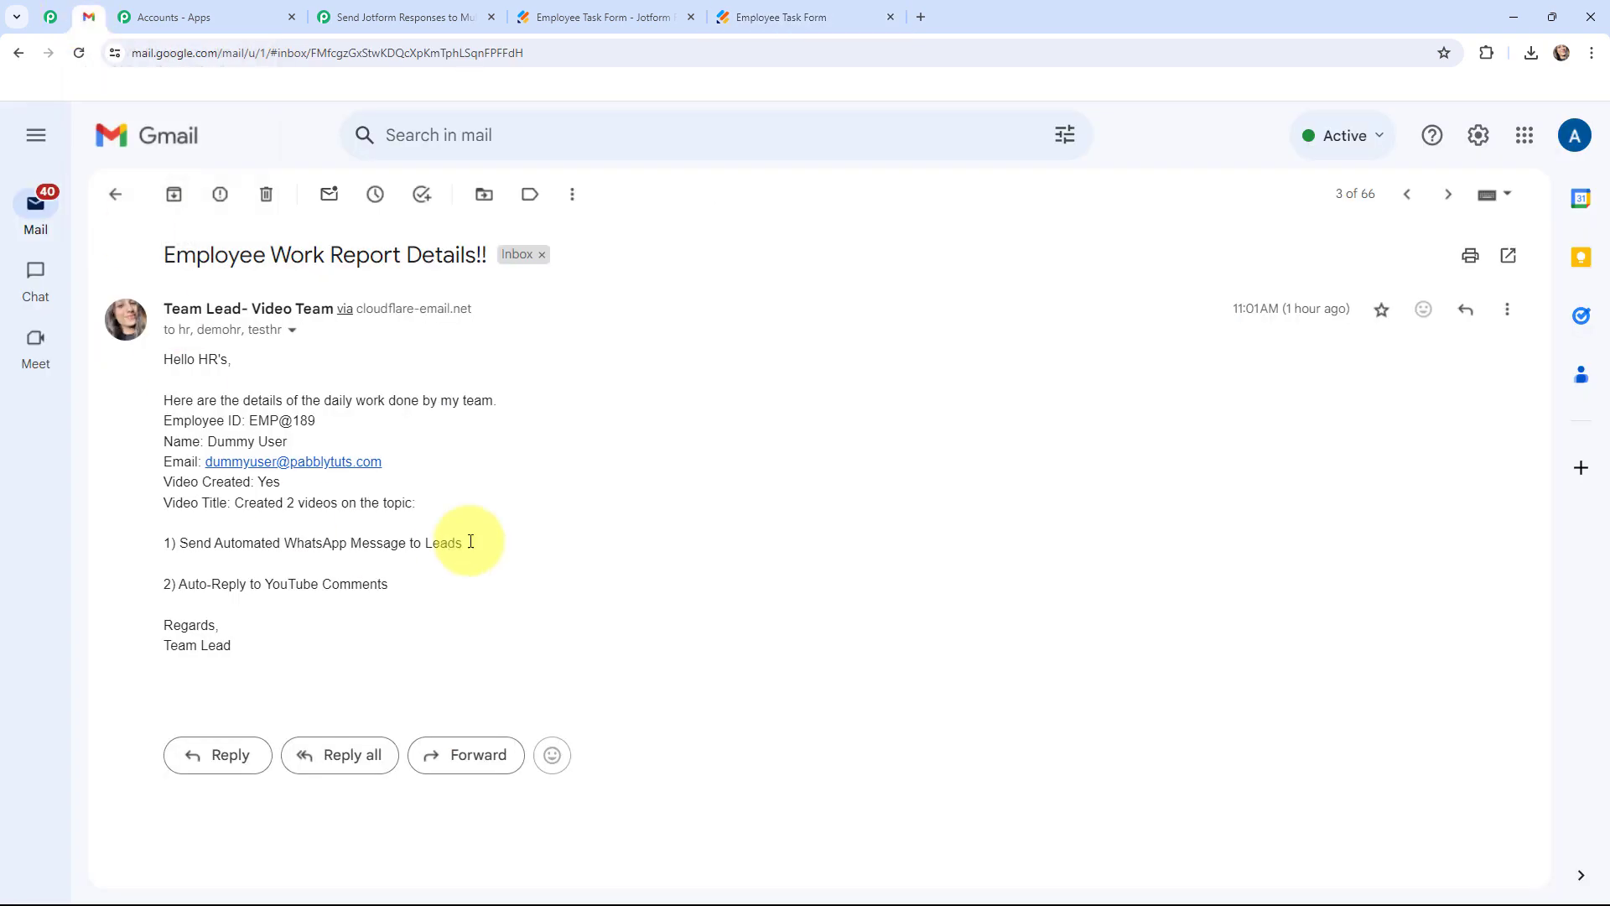
pyautogui.click(440, 7)
pyautogui.click(399, 443)
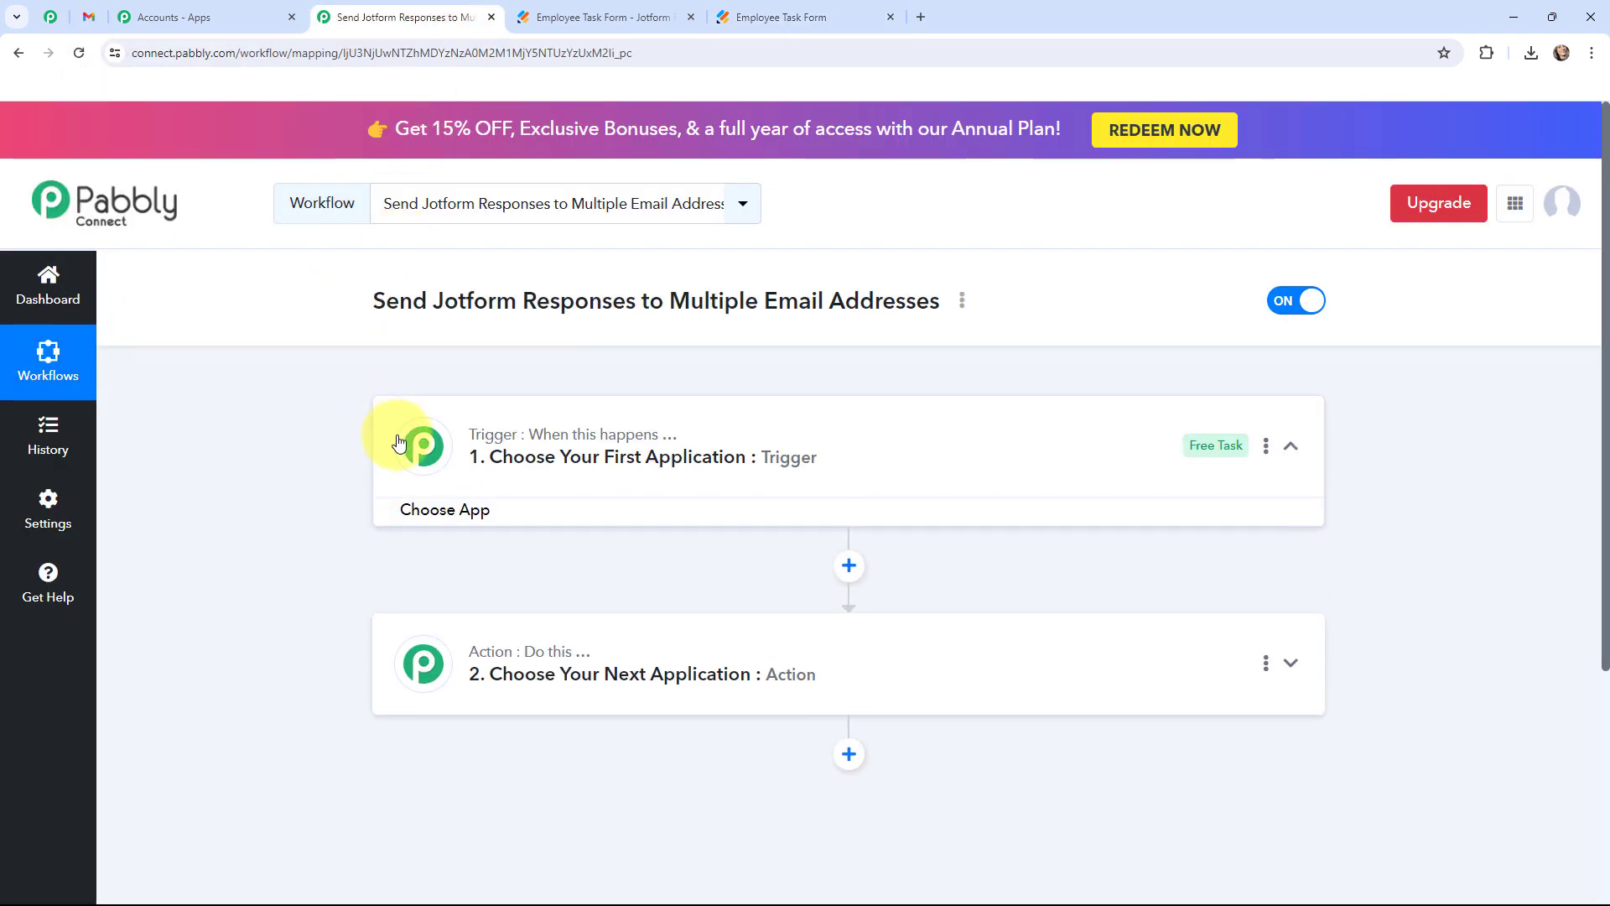
# Set the trigger to Jotform with the New Response event.
pyautogui.click(509, 565)
pyautogui.write('j')
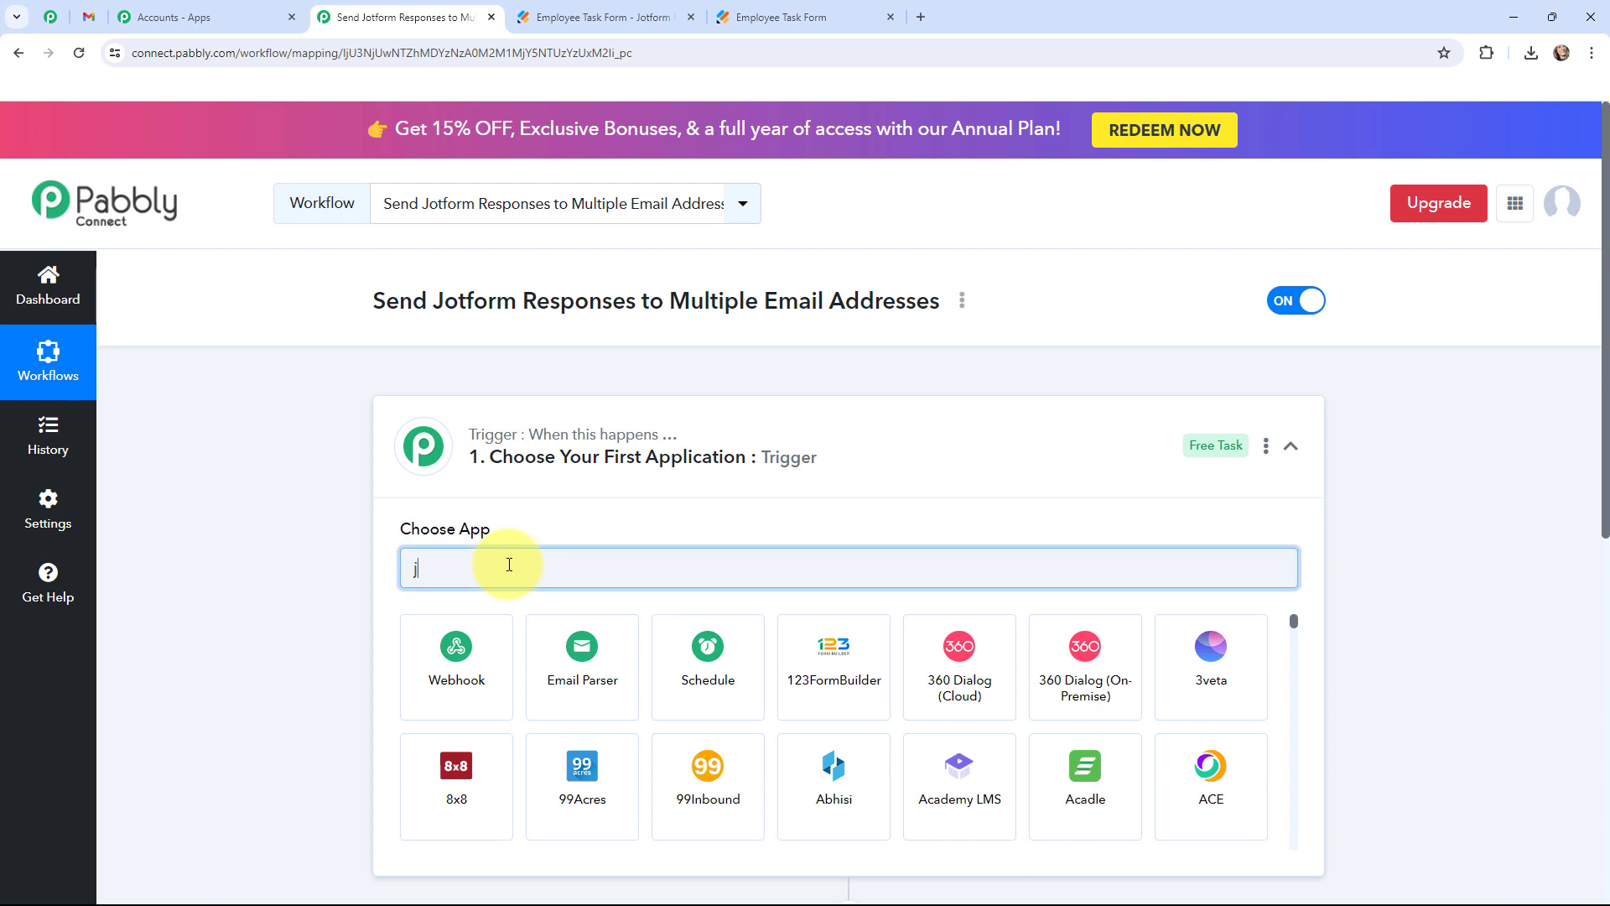
pyautogui.write('otform')
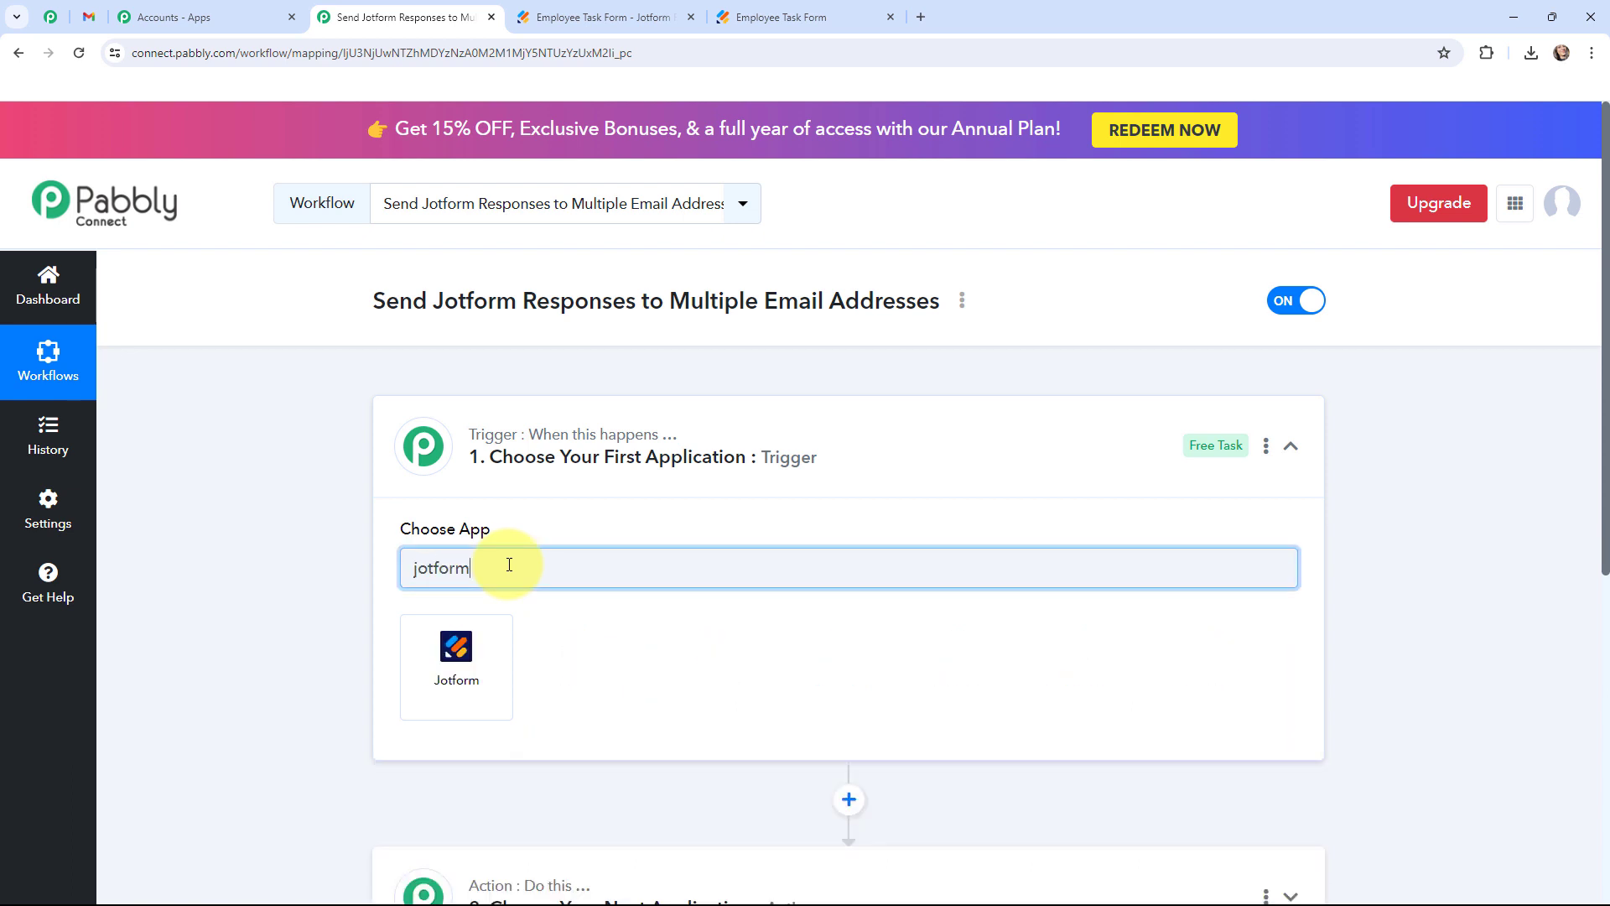
pyautogui.click(460, 650)
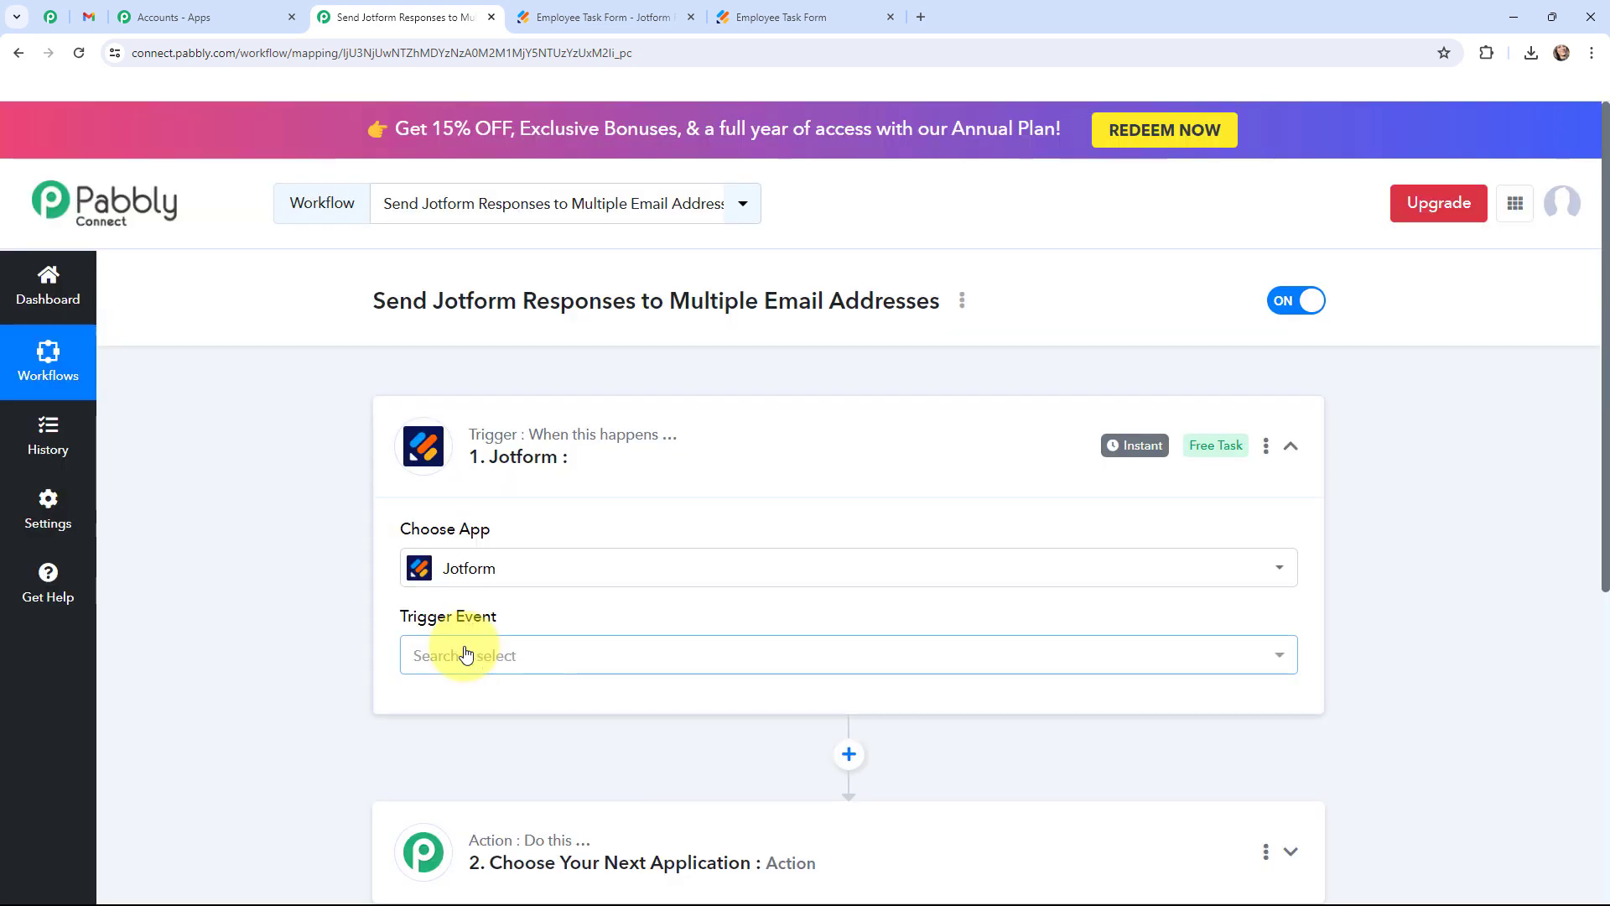
pyautogui.click(466, 654)
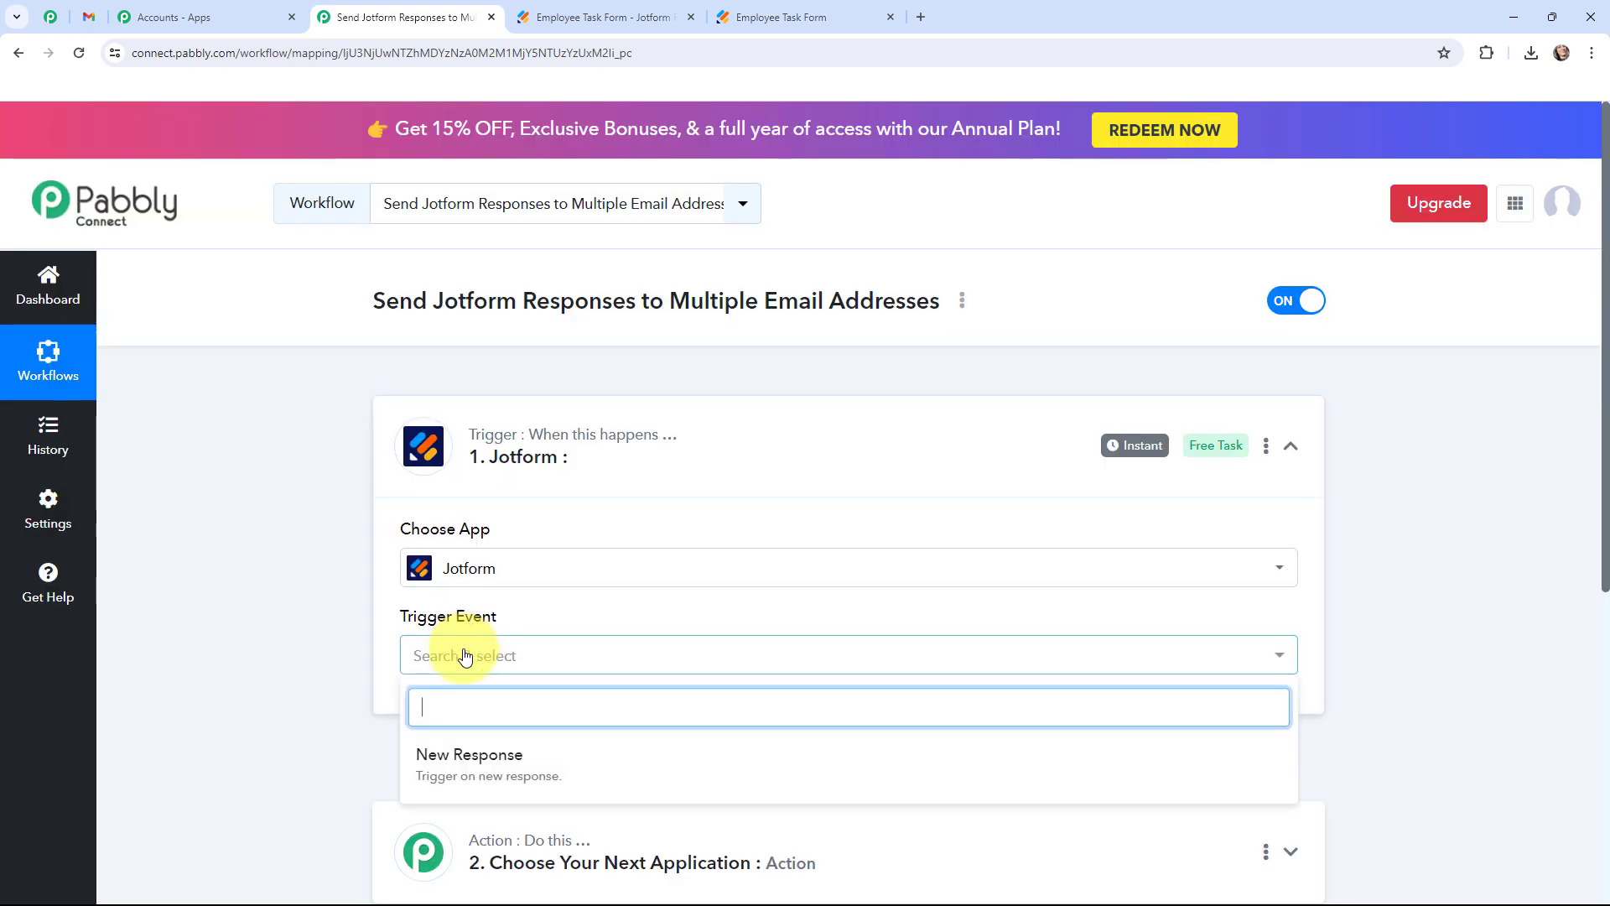
pyautogui.click(458, 752)
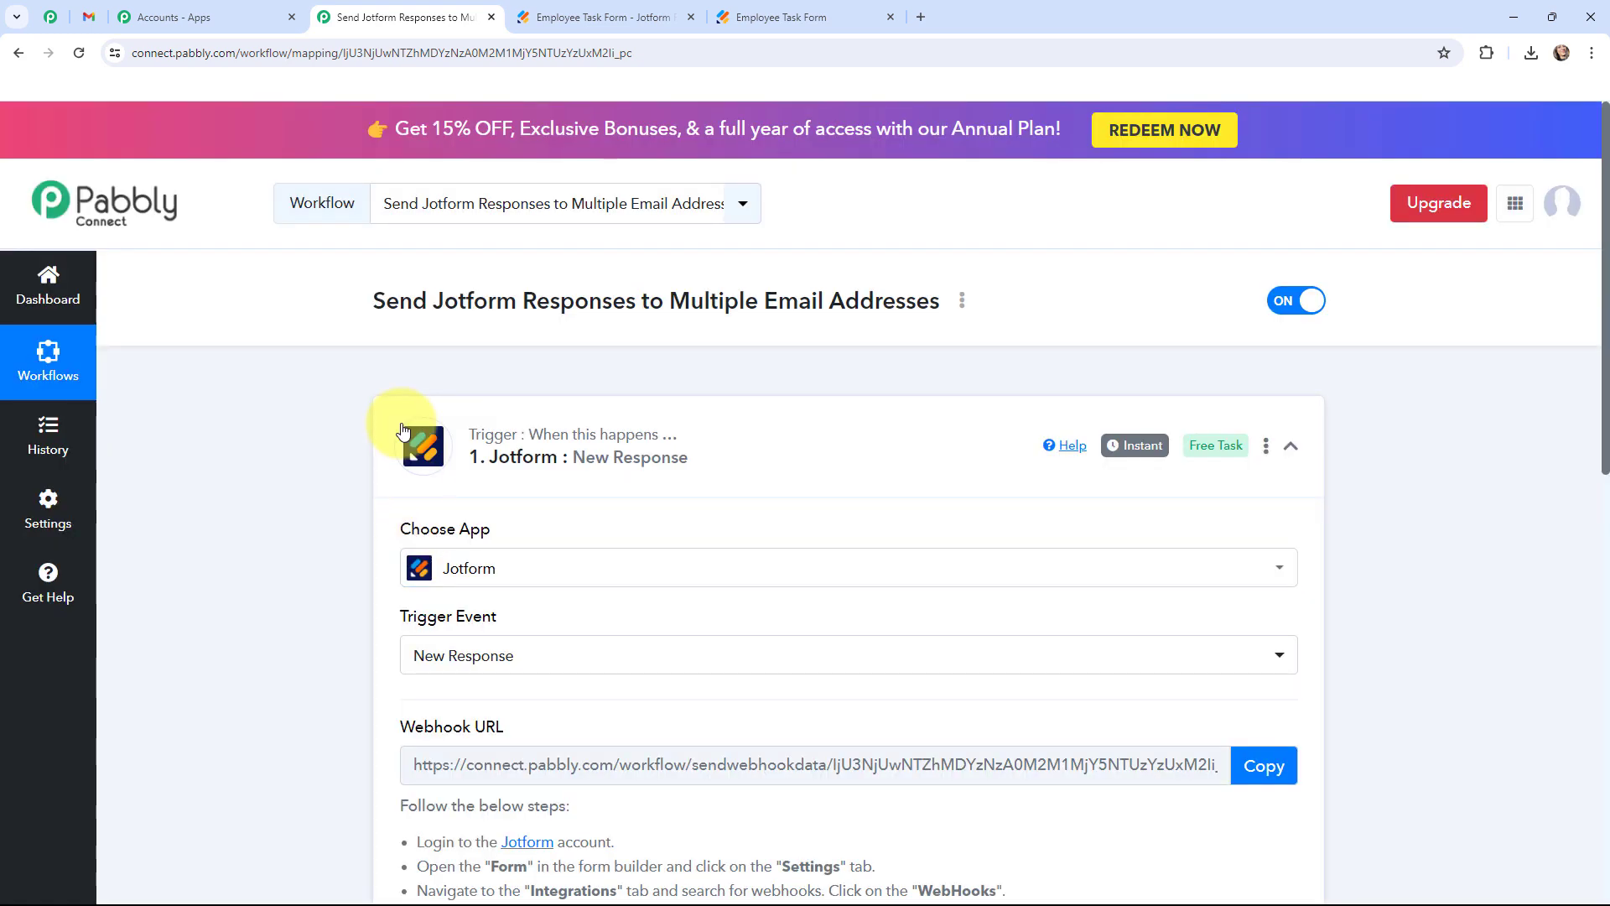
pyautogui.click(403, 430)
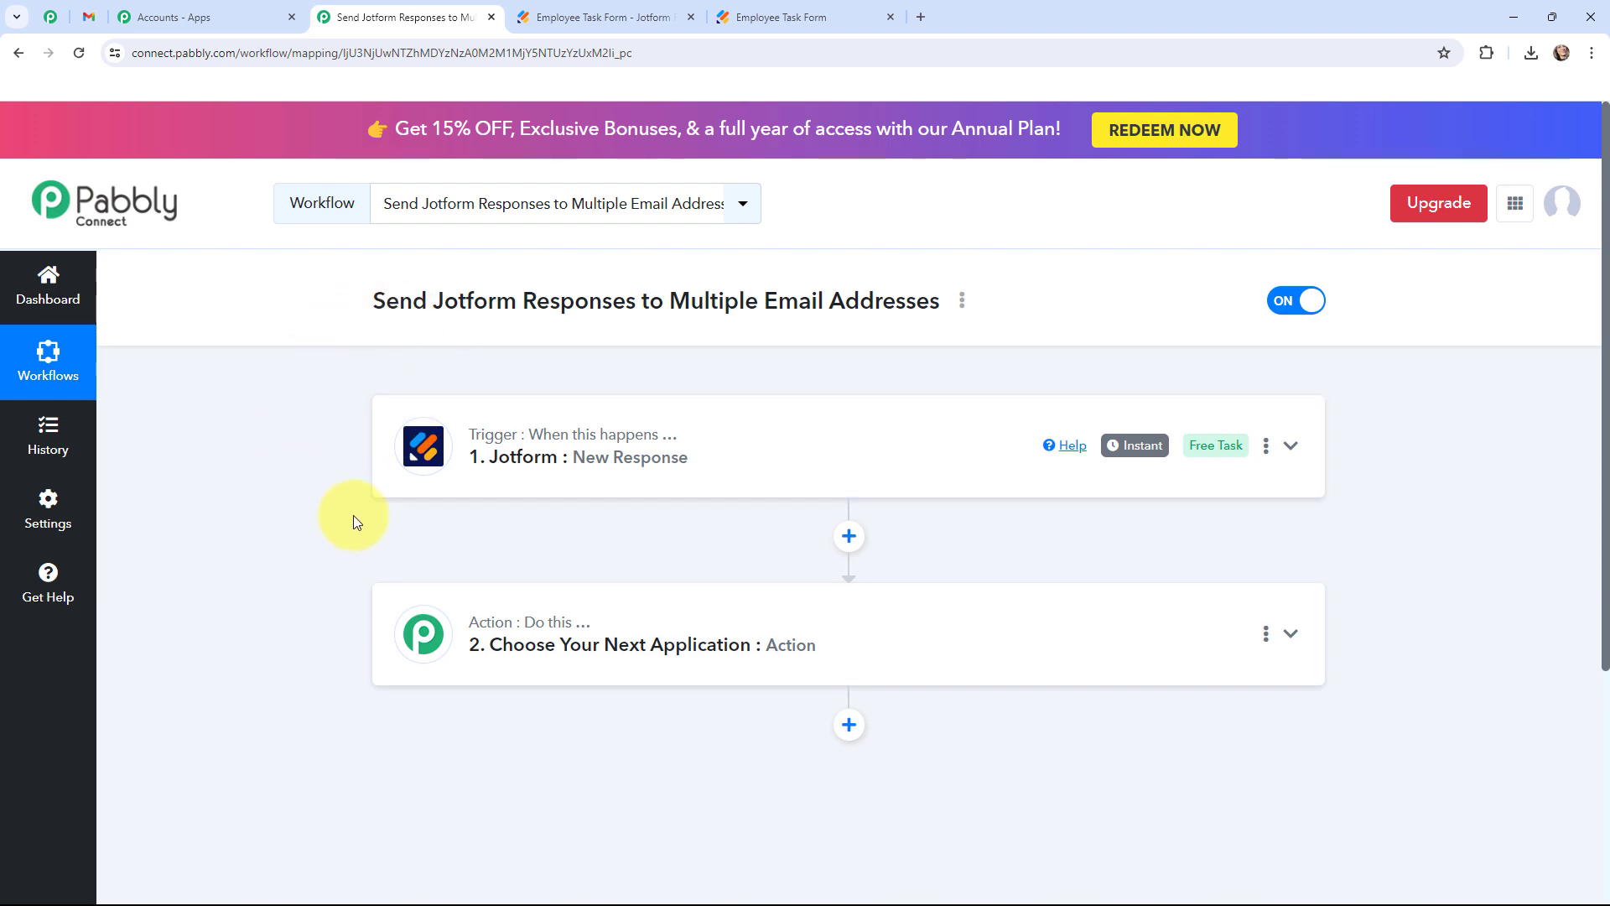
# Set the action to Gmail with the Send Email event.
pyautogui.click(427, 642)
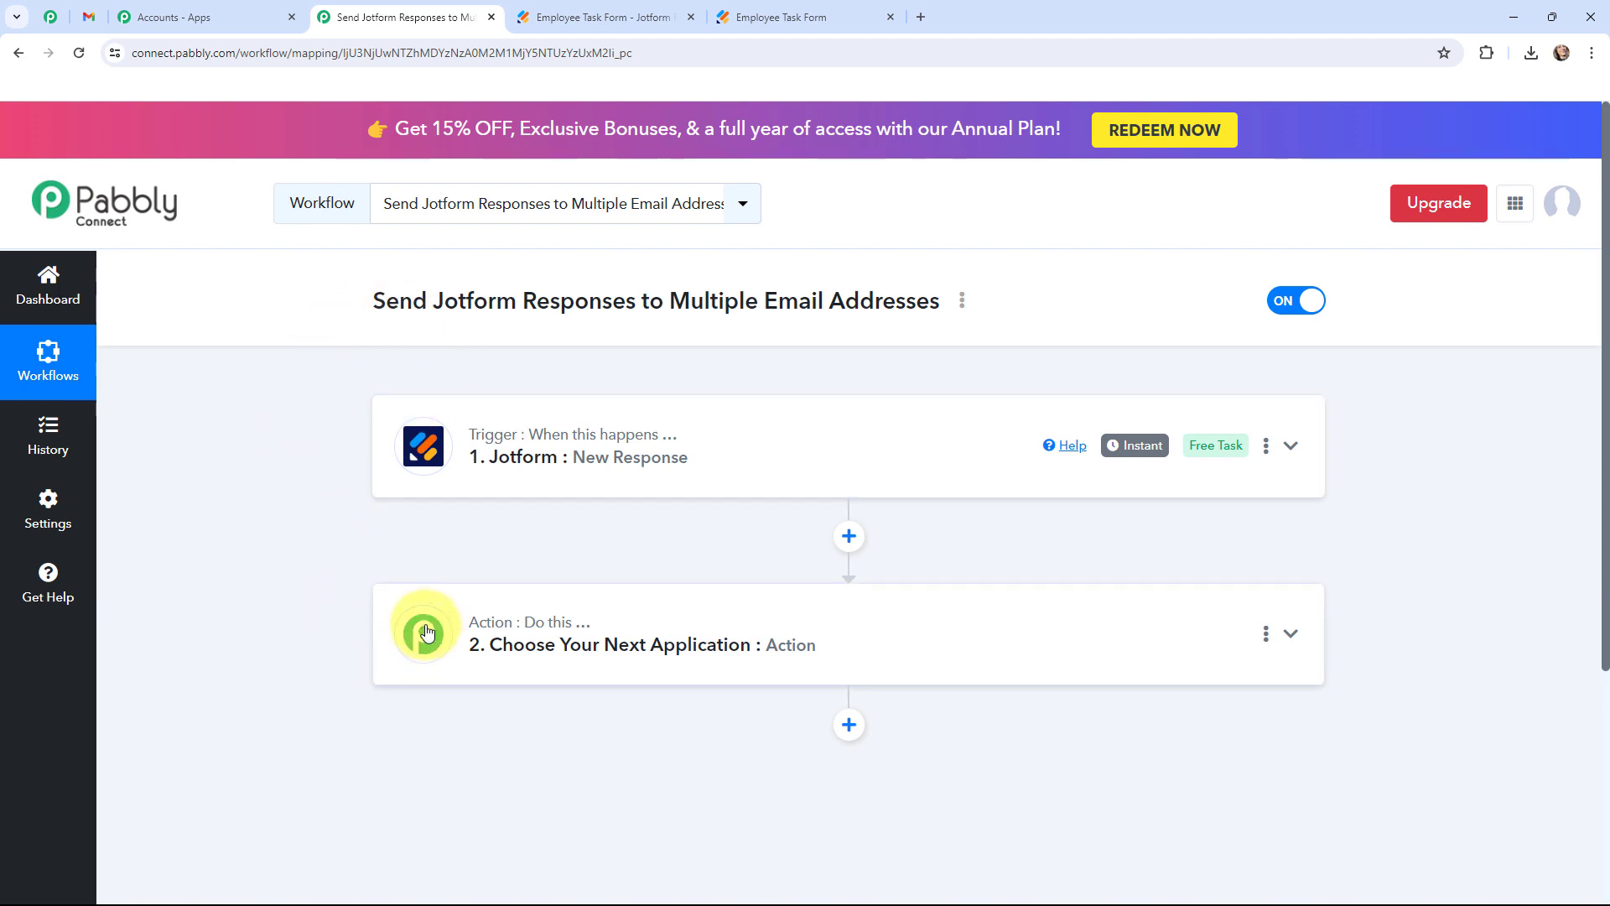
pyautogui.click(427, 633)
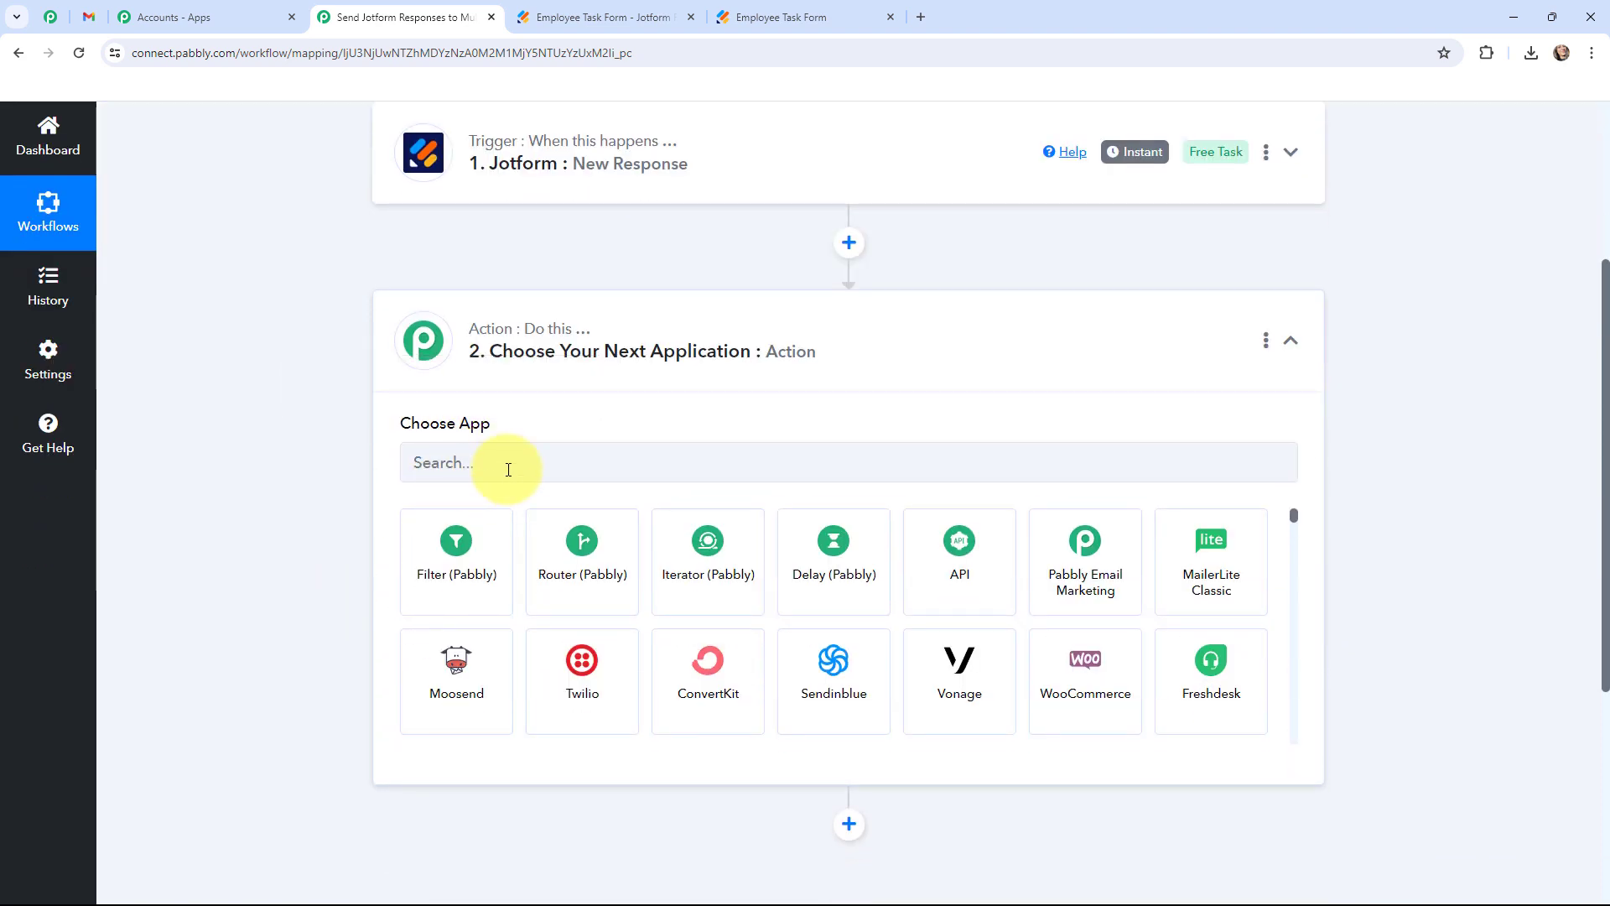
pyautogui.click(509, 469)
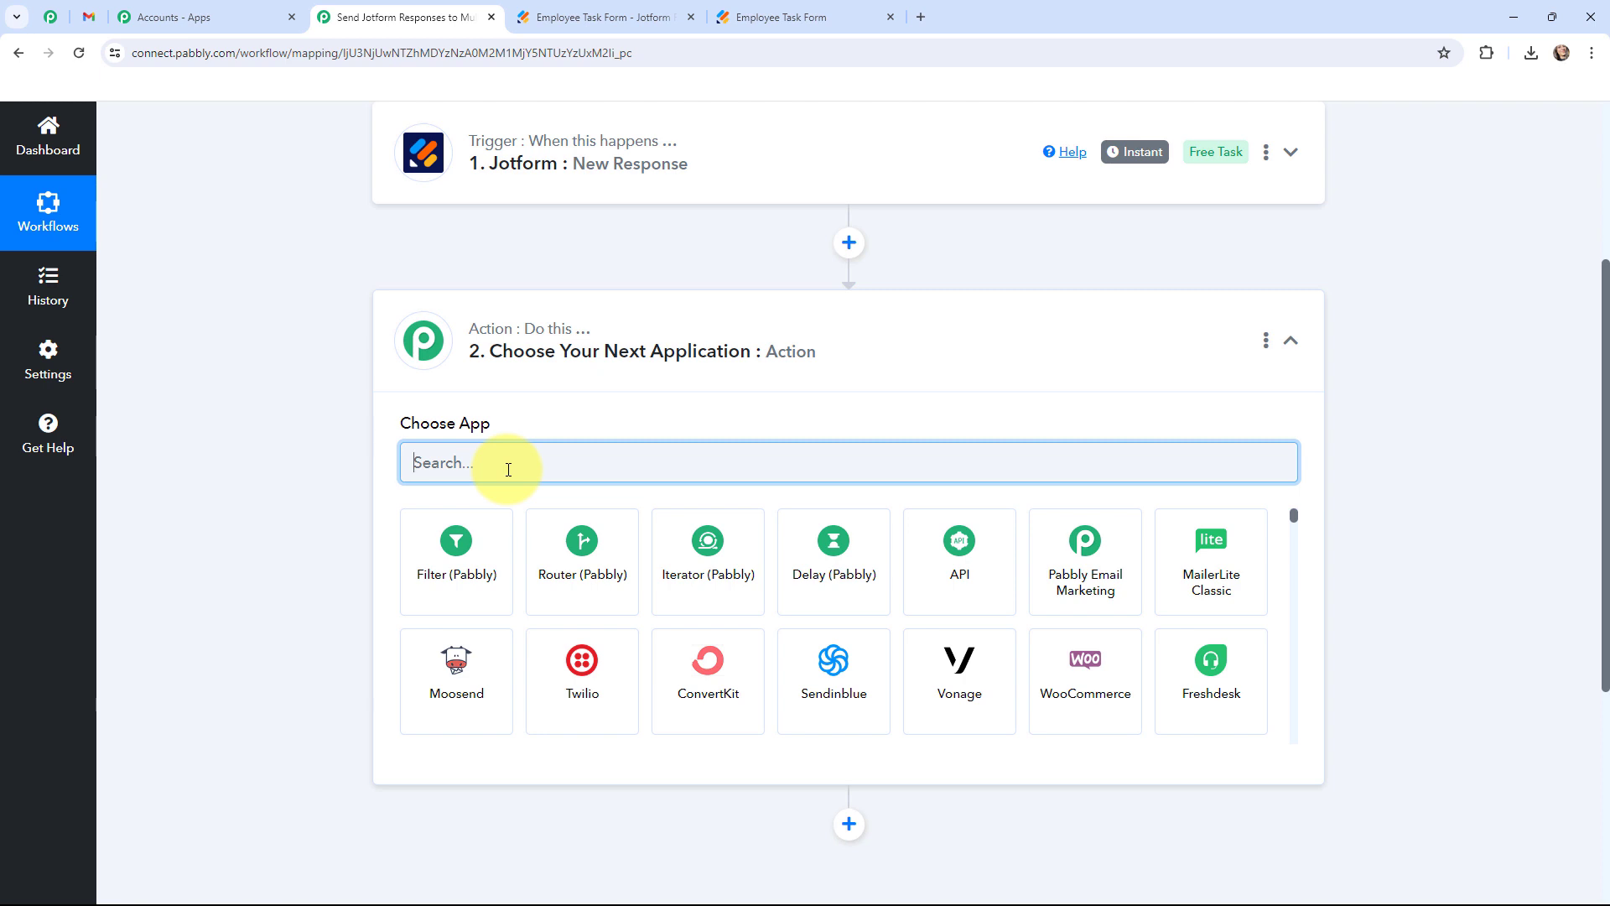
pyautogui.write('gmail')
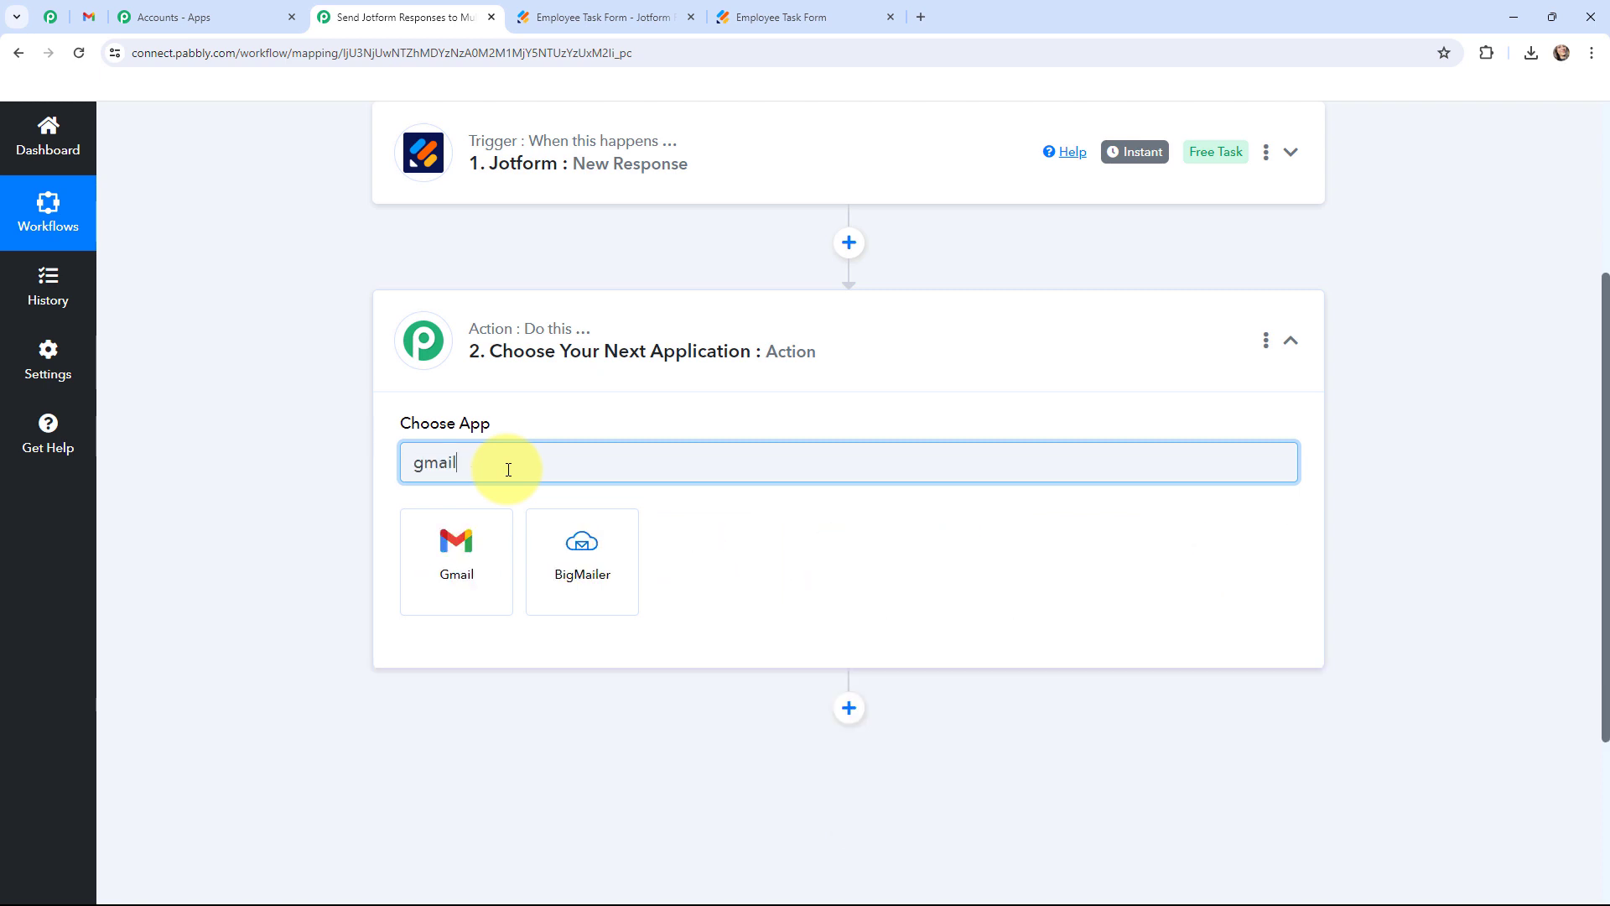
pyautogui.click(465, 535)
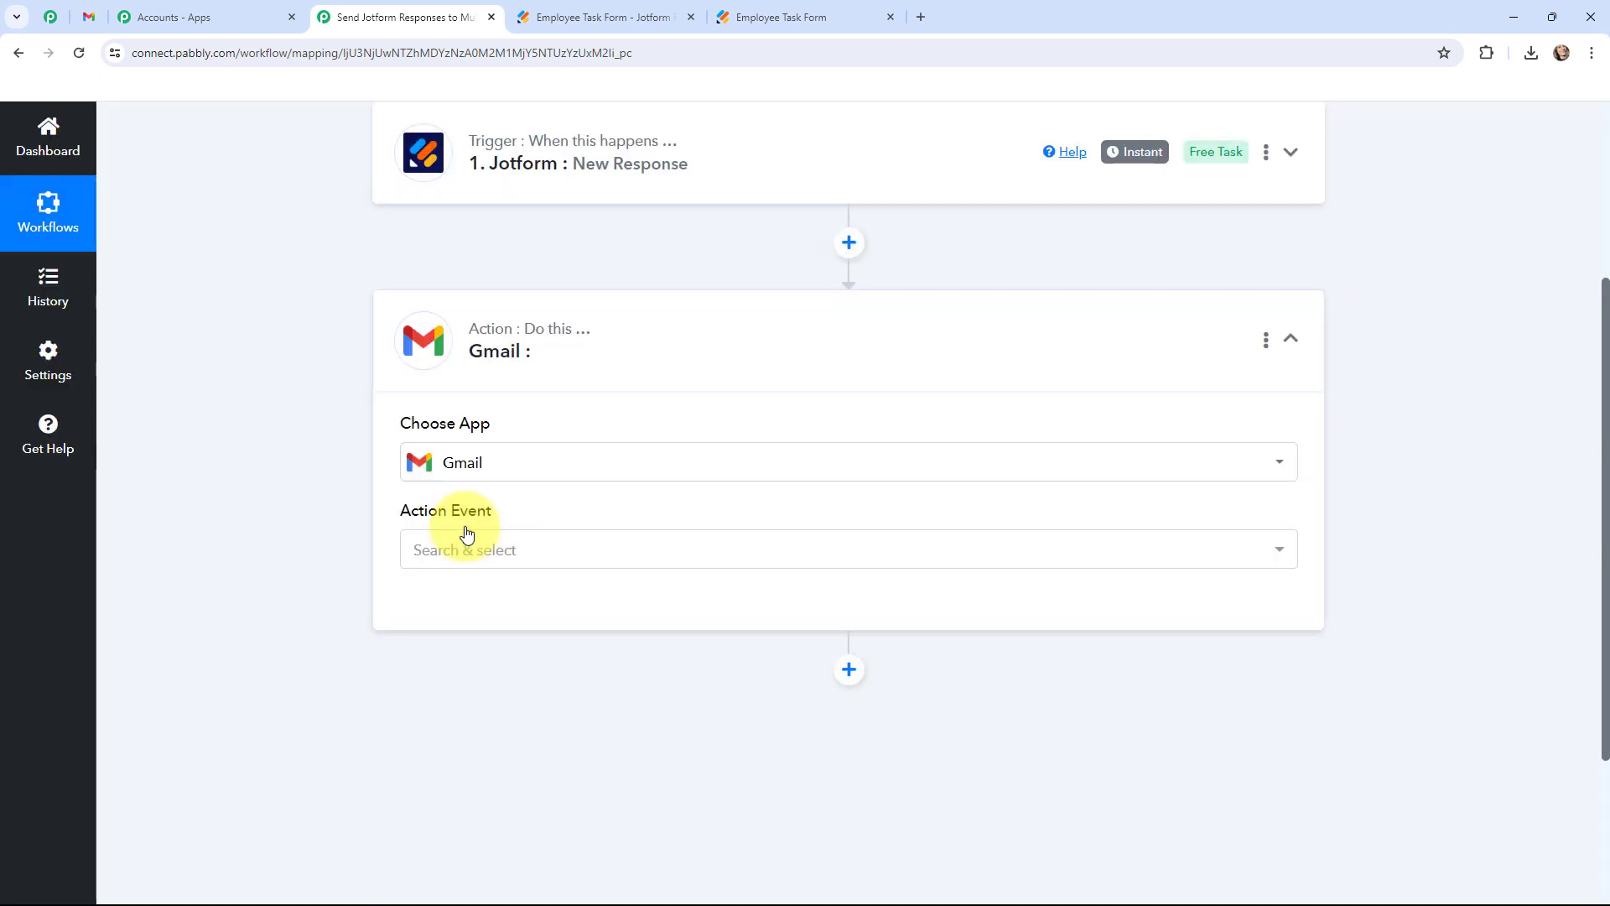
pyautogui.click(466, 549)
pyautogui.click(464, 649)
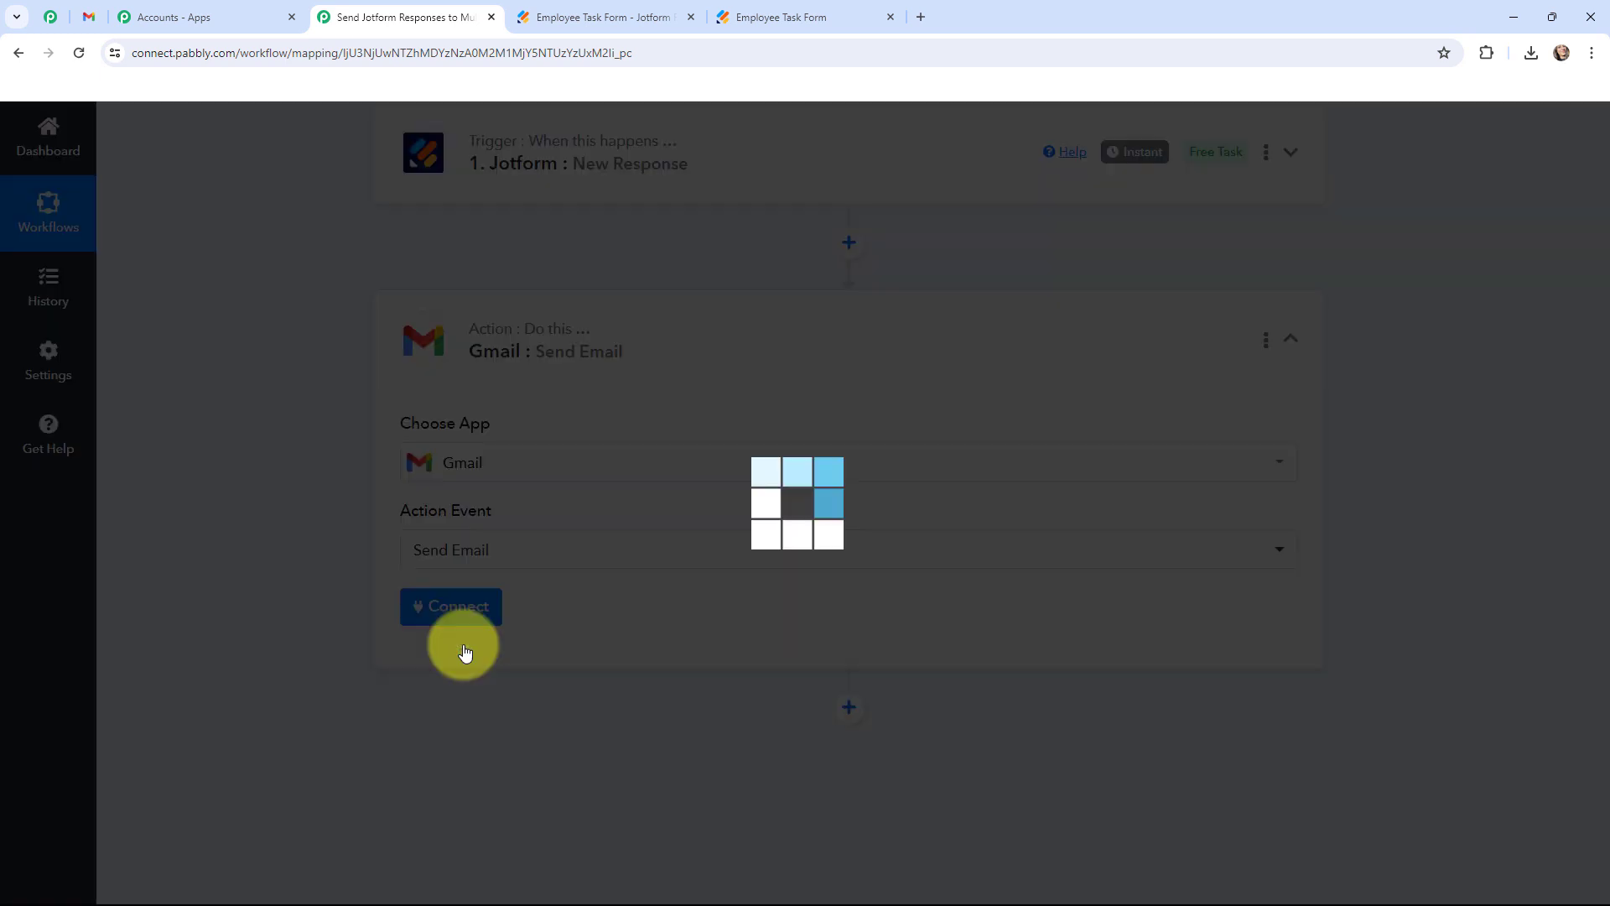
pyautogui.click(398, 354)
pyautogui.scroll(3, 291, 510)
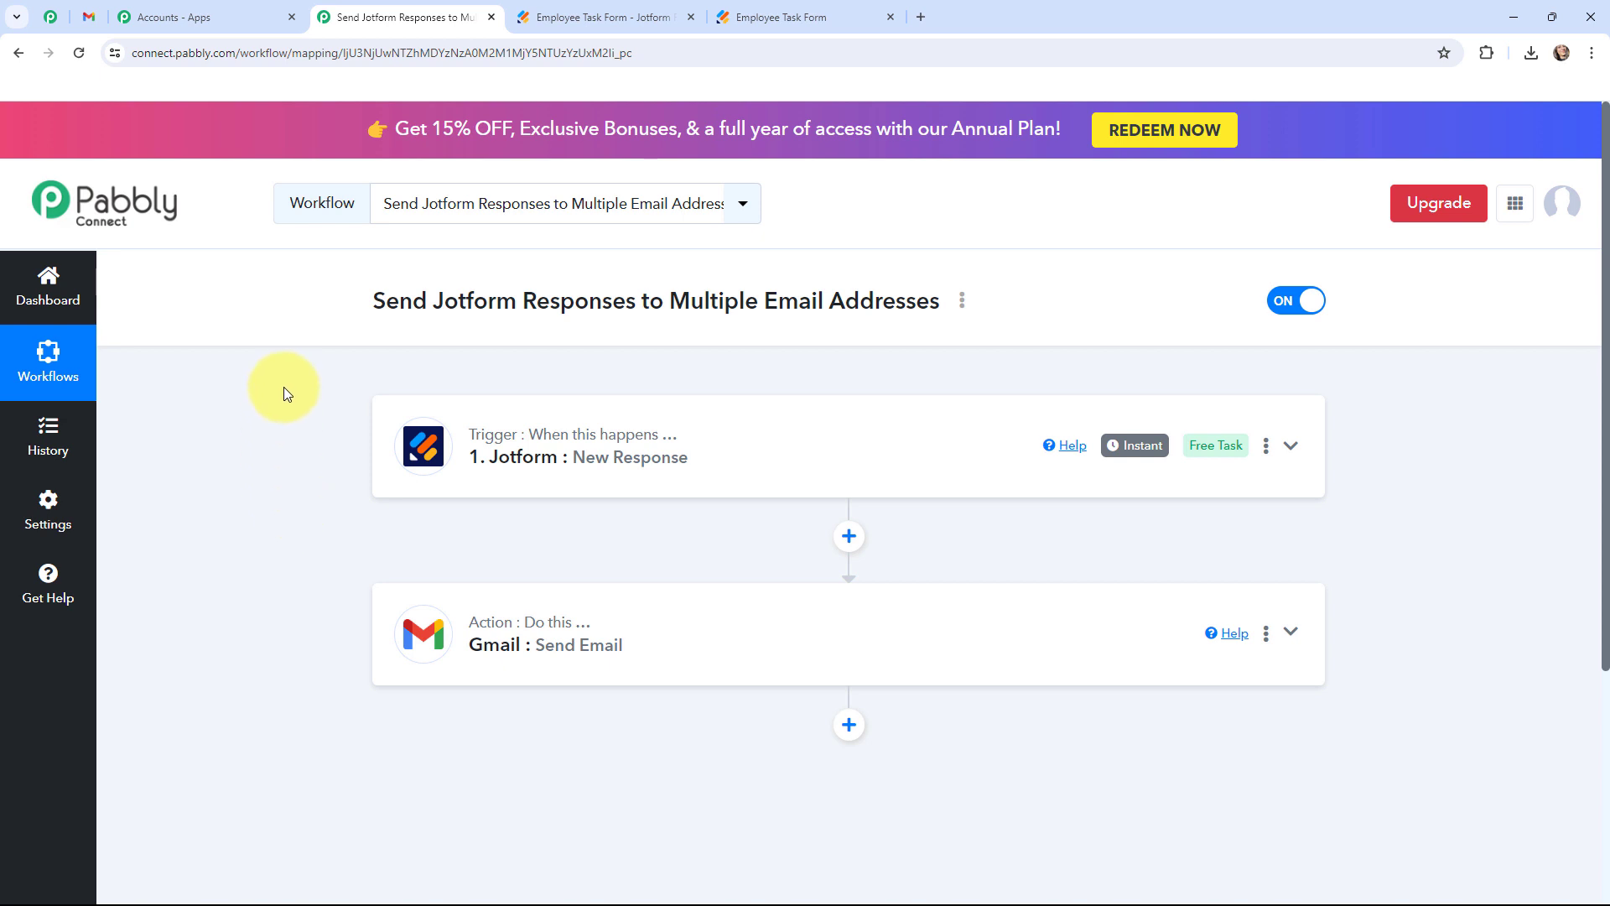
pyautogui.click(88, 16)
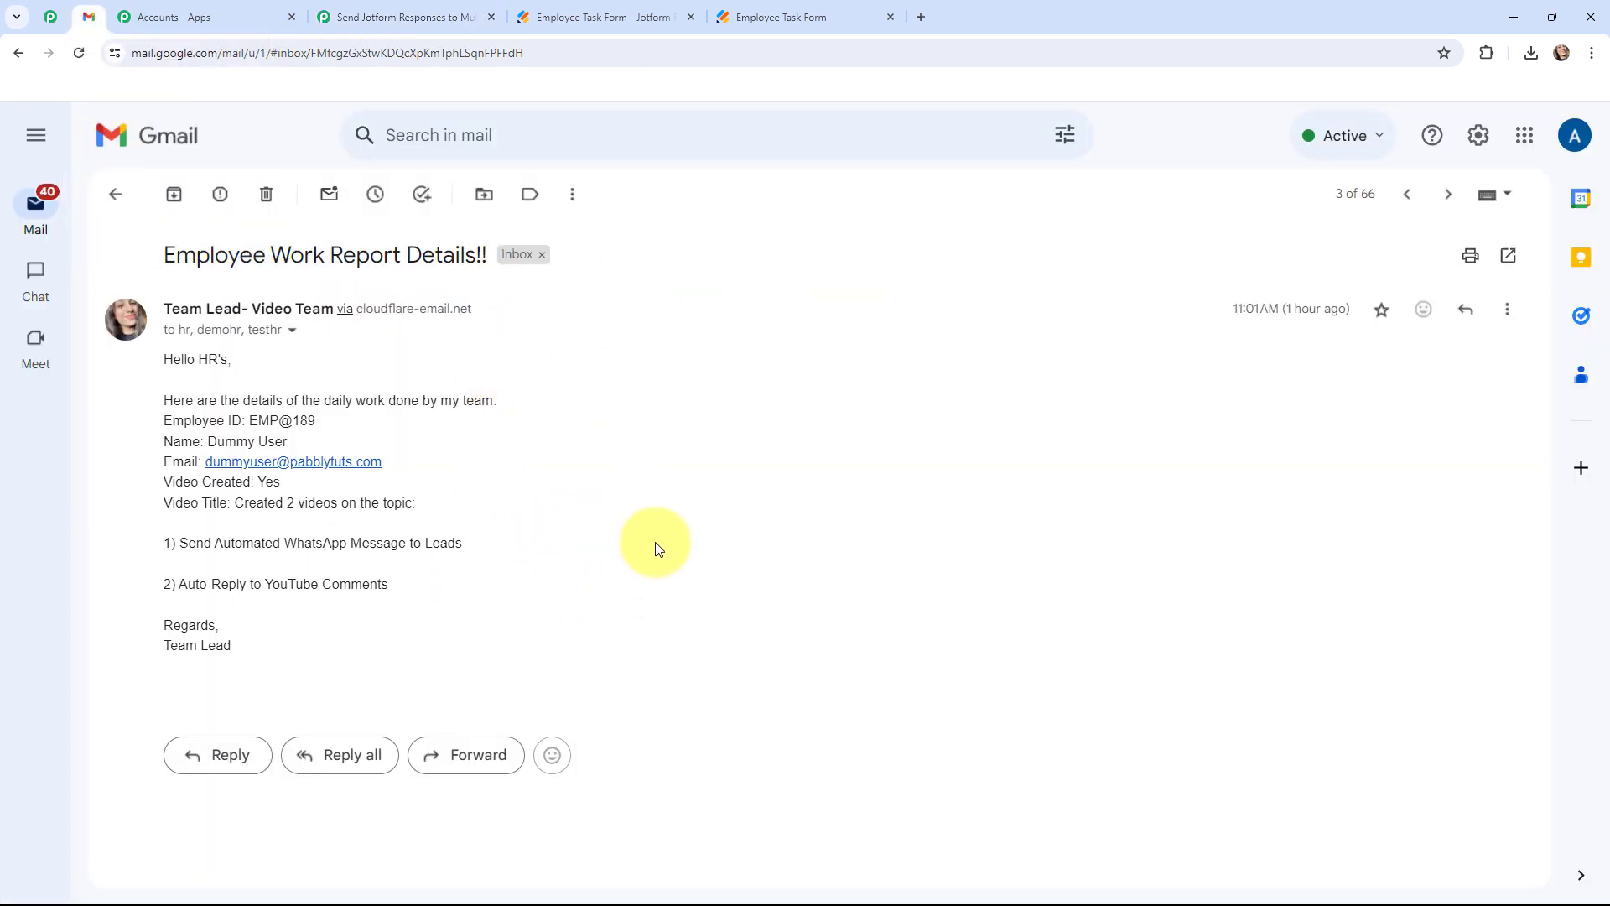
pyautogui.click(335, 18)
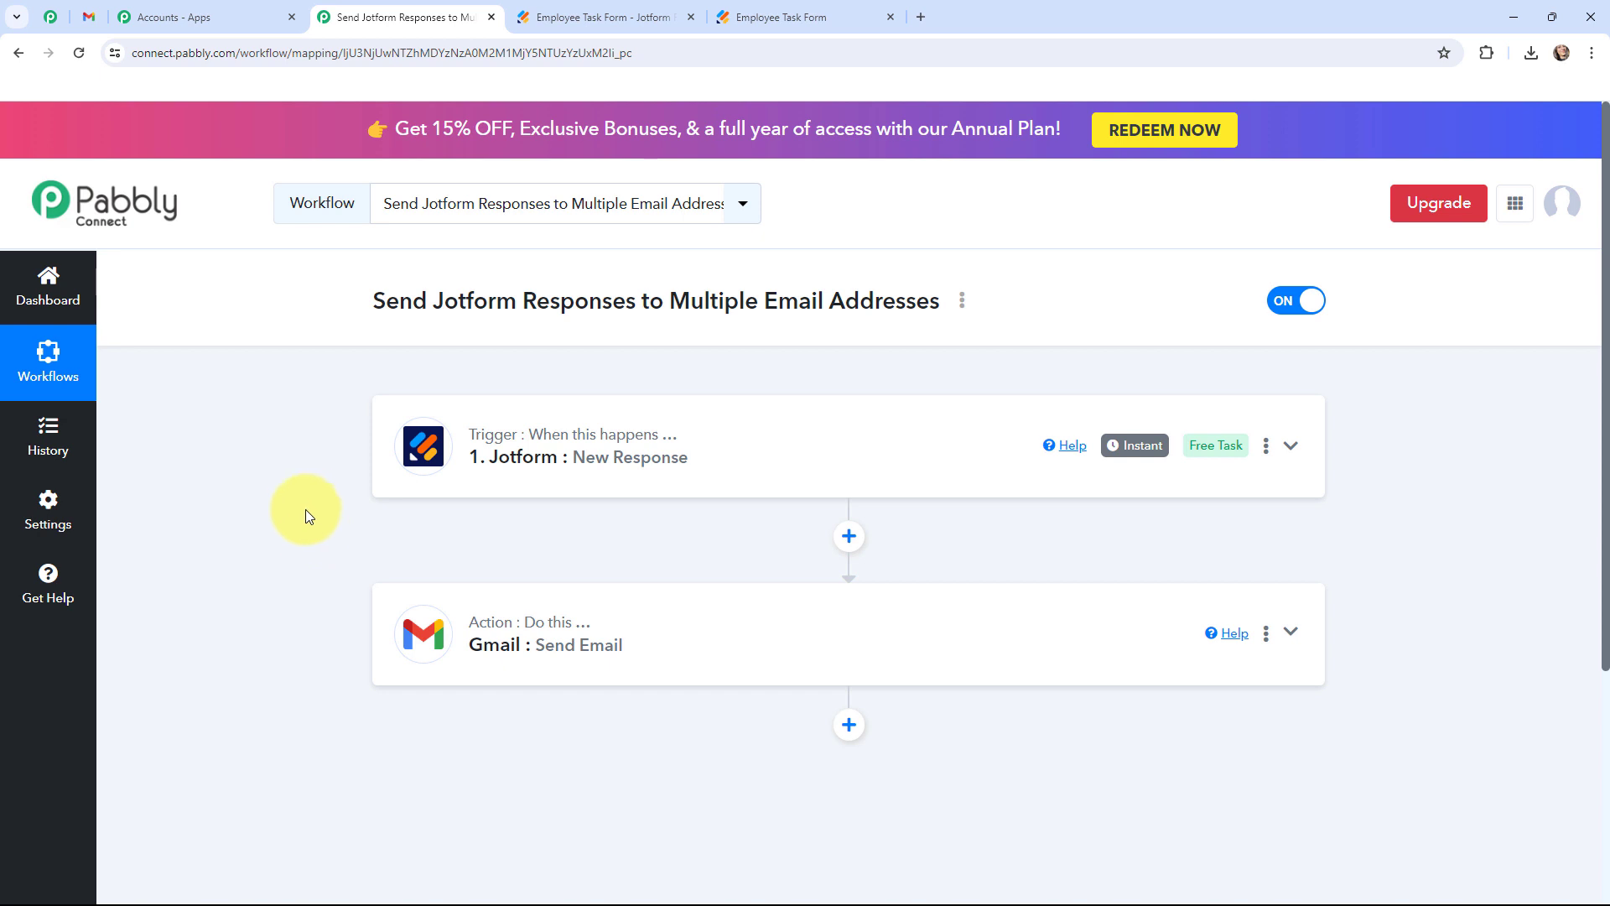
# Review the Jotform trigger's webhook URL and setup instructions.
pyautogui.click(421, 449)
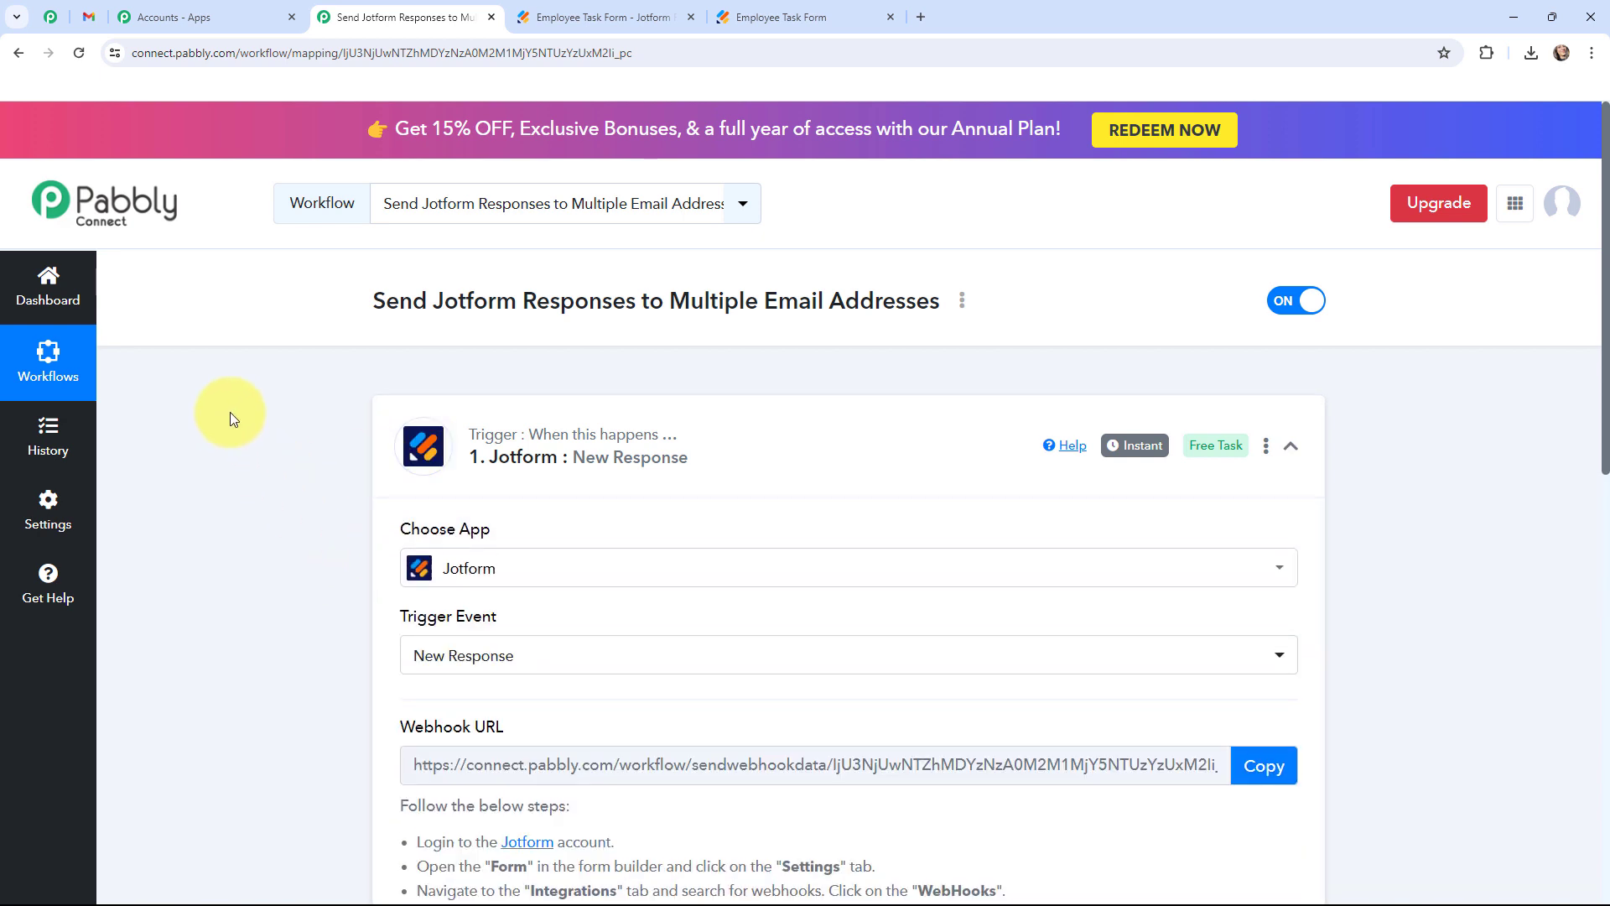
pyautogui.scroll(-2, 230, 411)
pyautogui.scroll(-1, 230, 411)
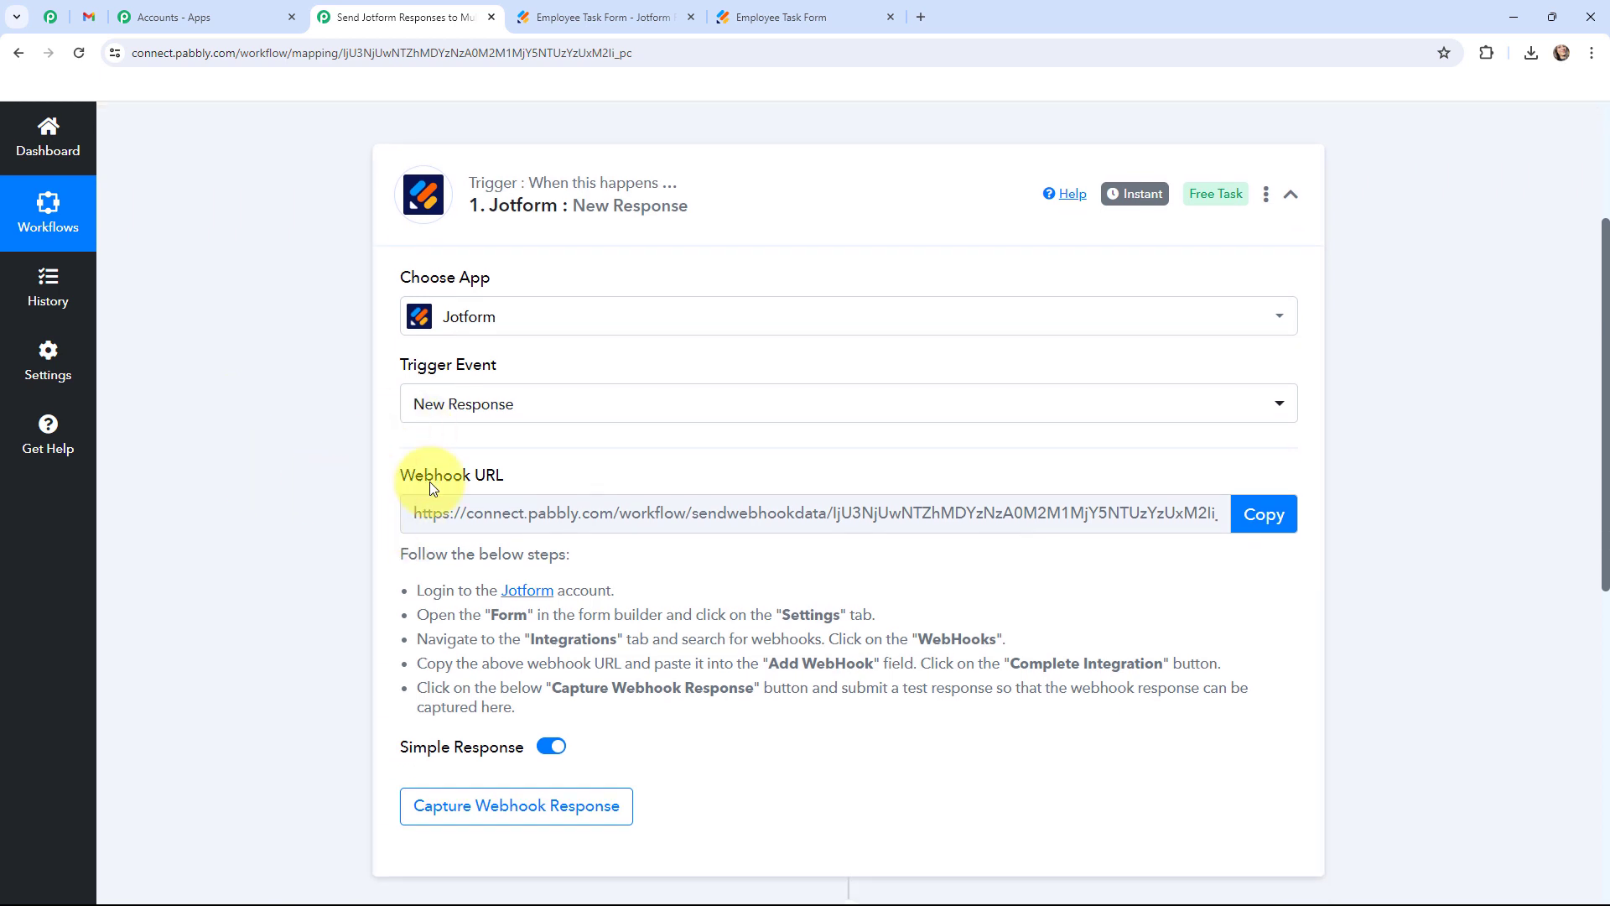
pyautogui.moveTo(397, 552); pyautogui.dragTo(528, 708)
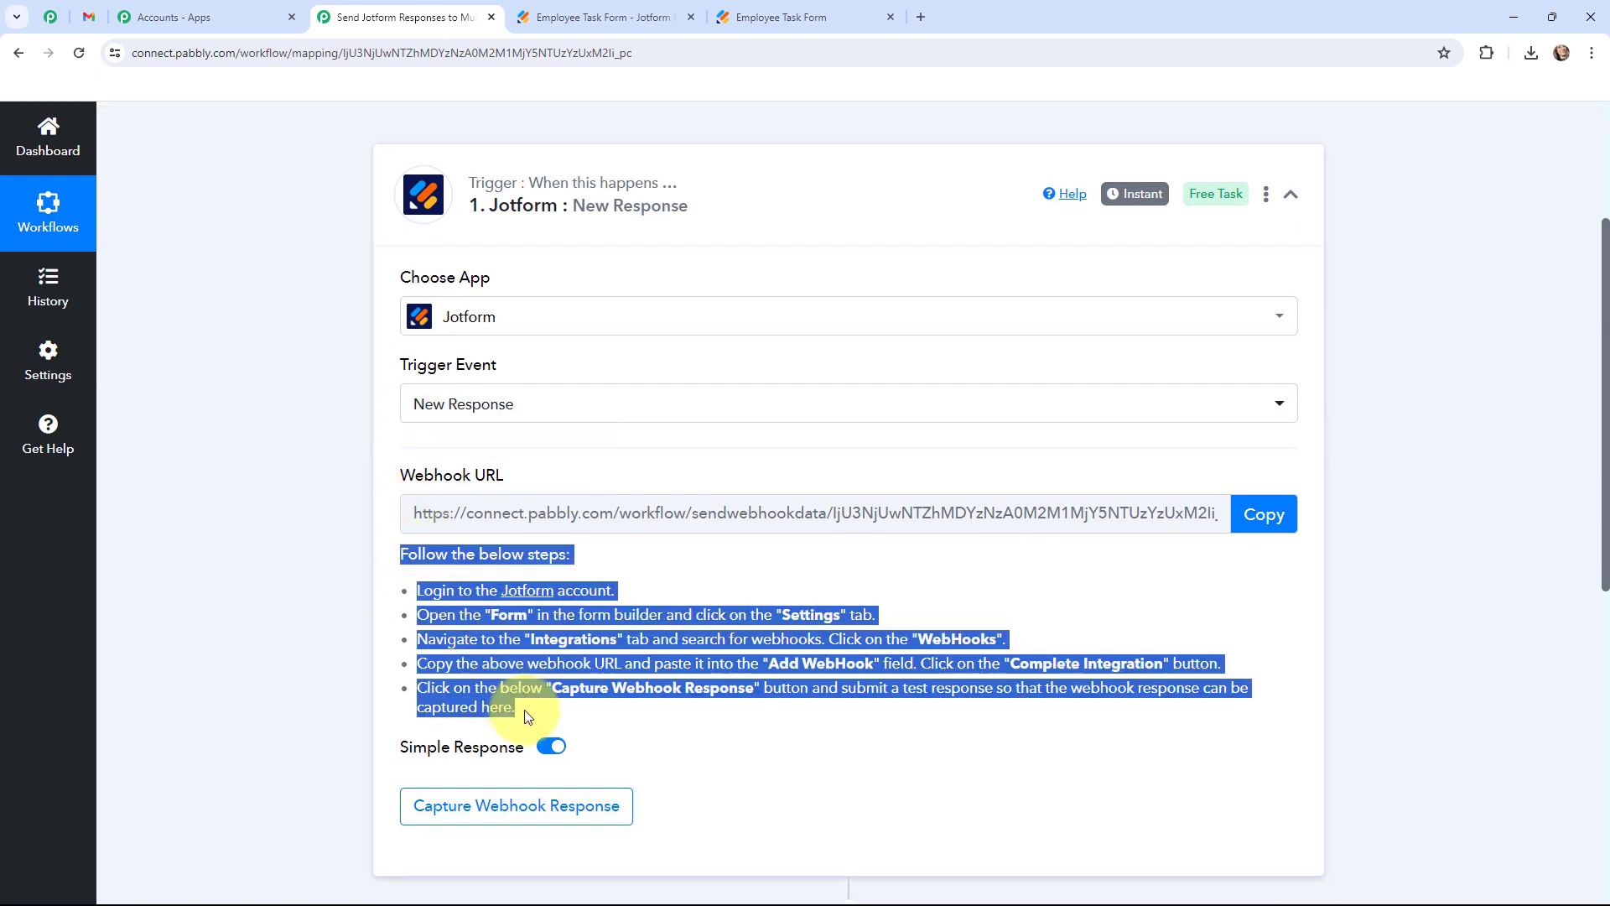
pyautogui.click(234, 515)
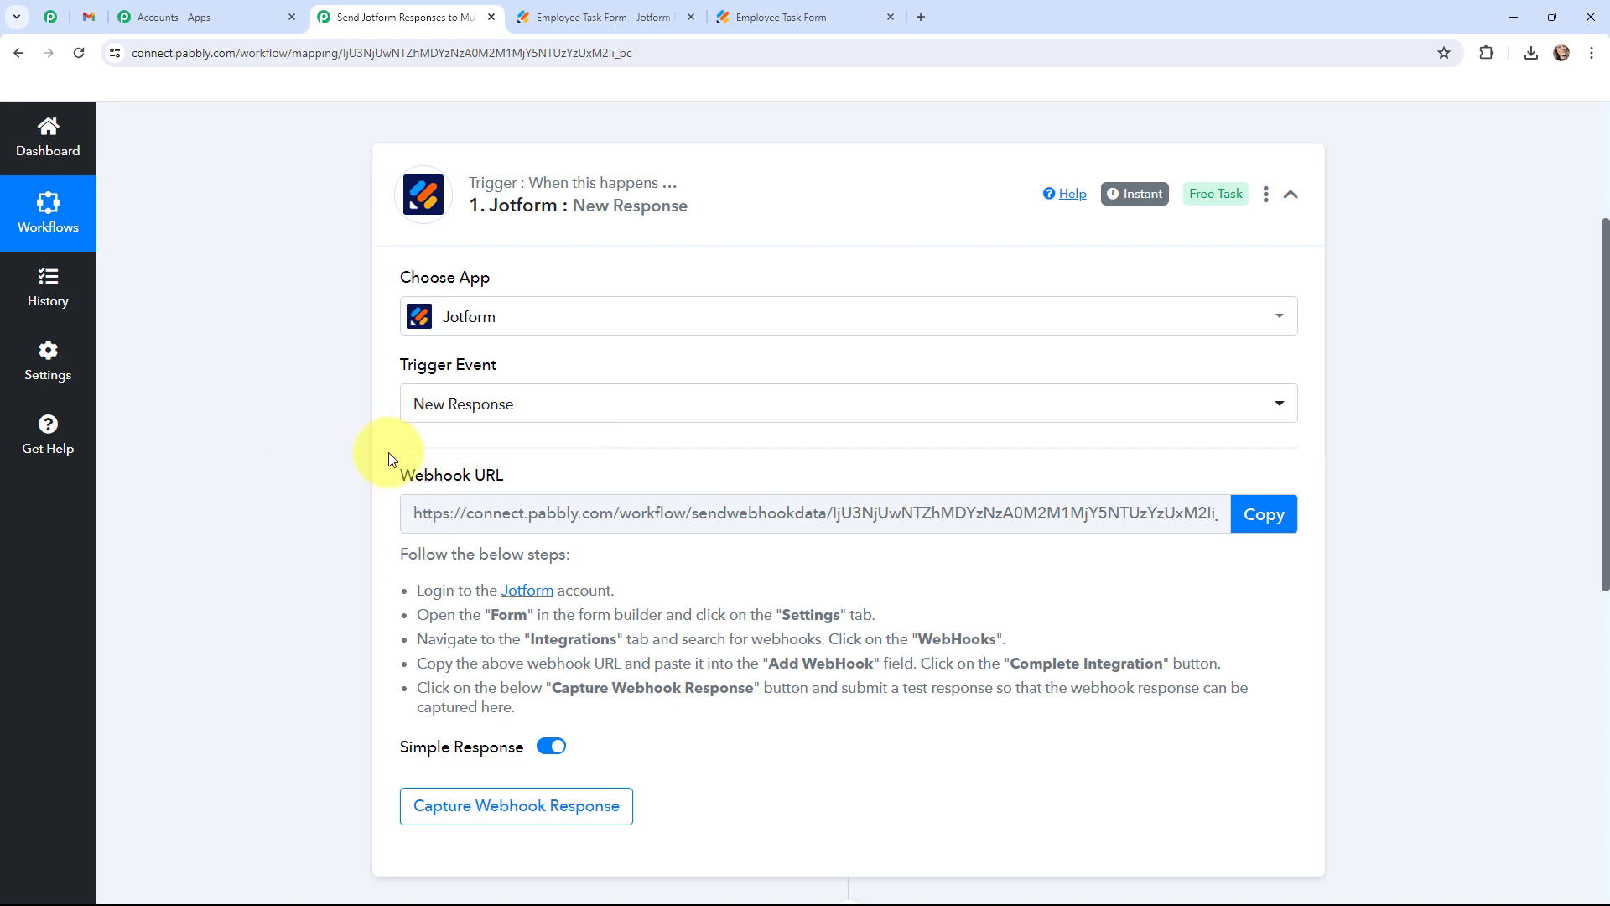
# Close the duplicate Employee Task Form tab and return to the Jotform builder.
pyautogui.click(545, 16)
pyautogui.click(347, 10)
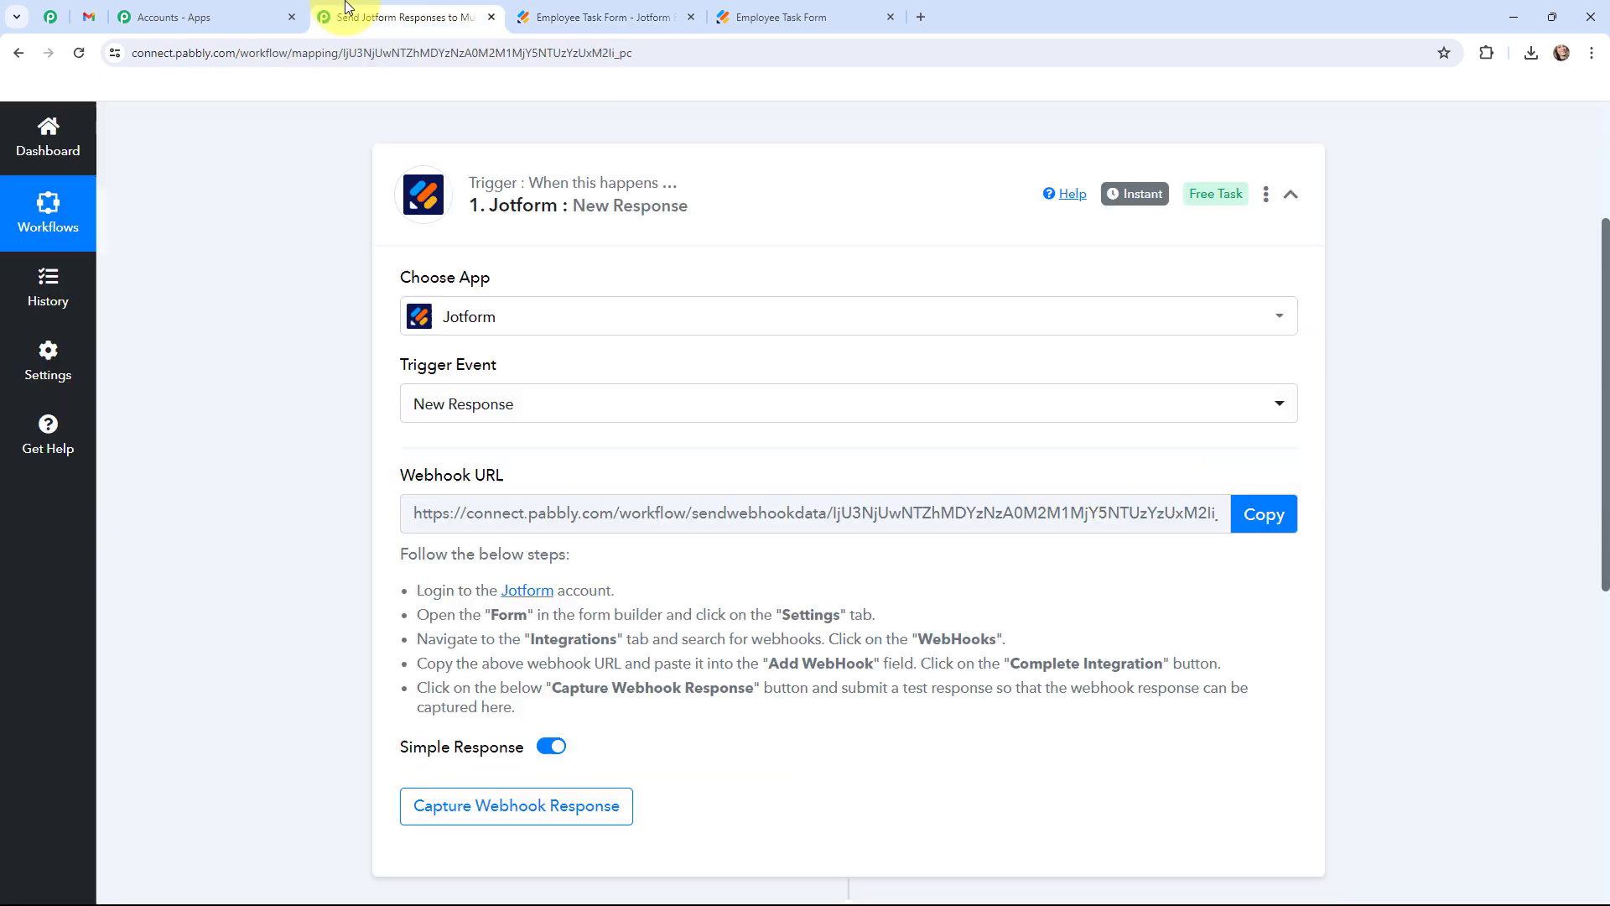
pyautogui.click(634, 10)
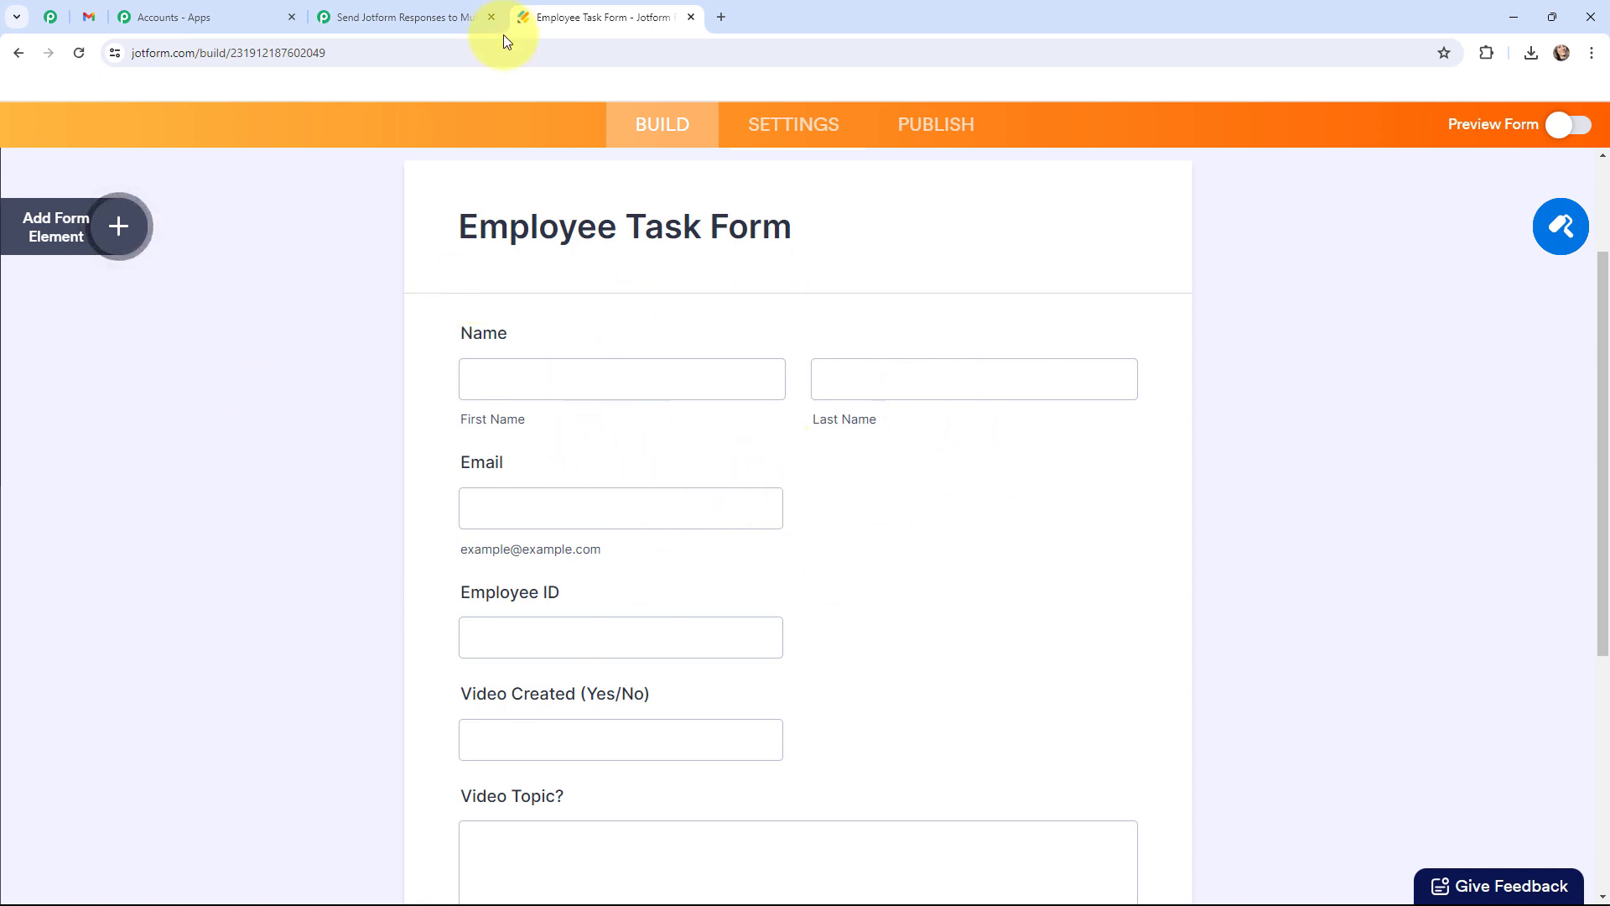
# Find the WebHooks integration under the form's Settings > Integrations.
pyautogui.click(445, 17)
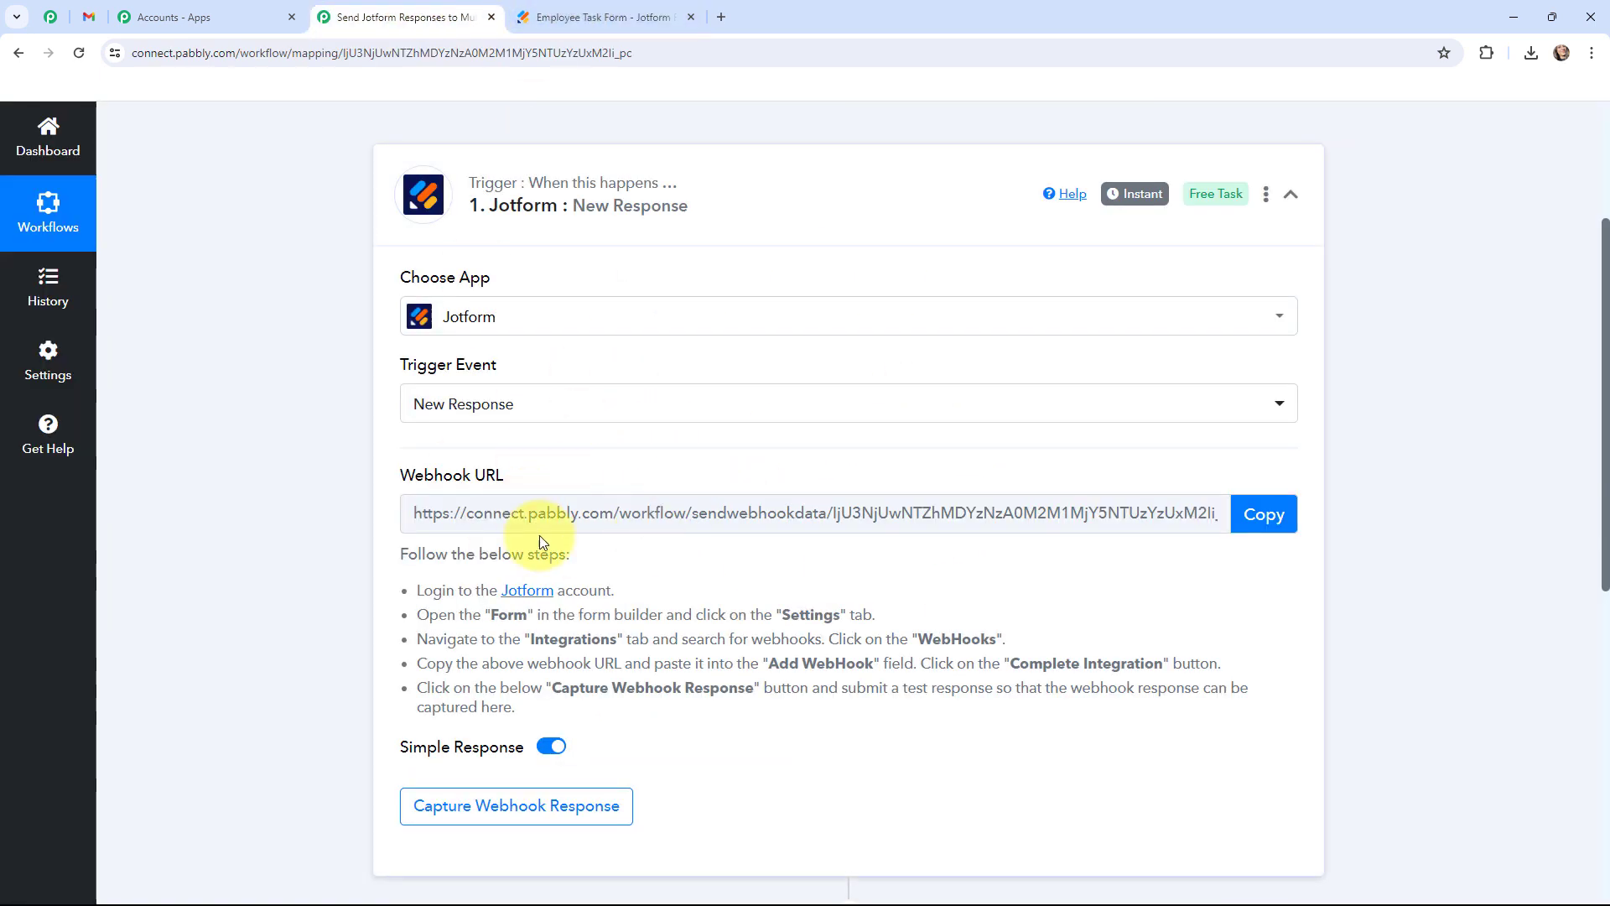
pyautogui.click(567, 8)
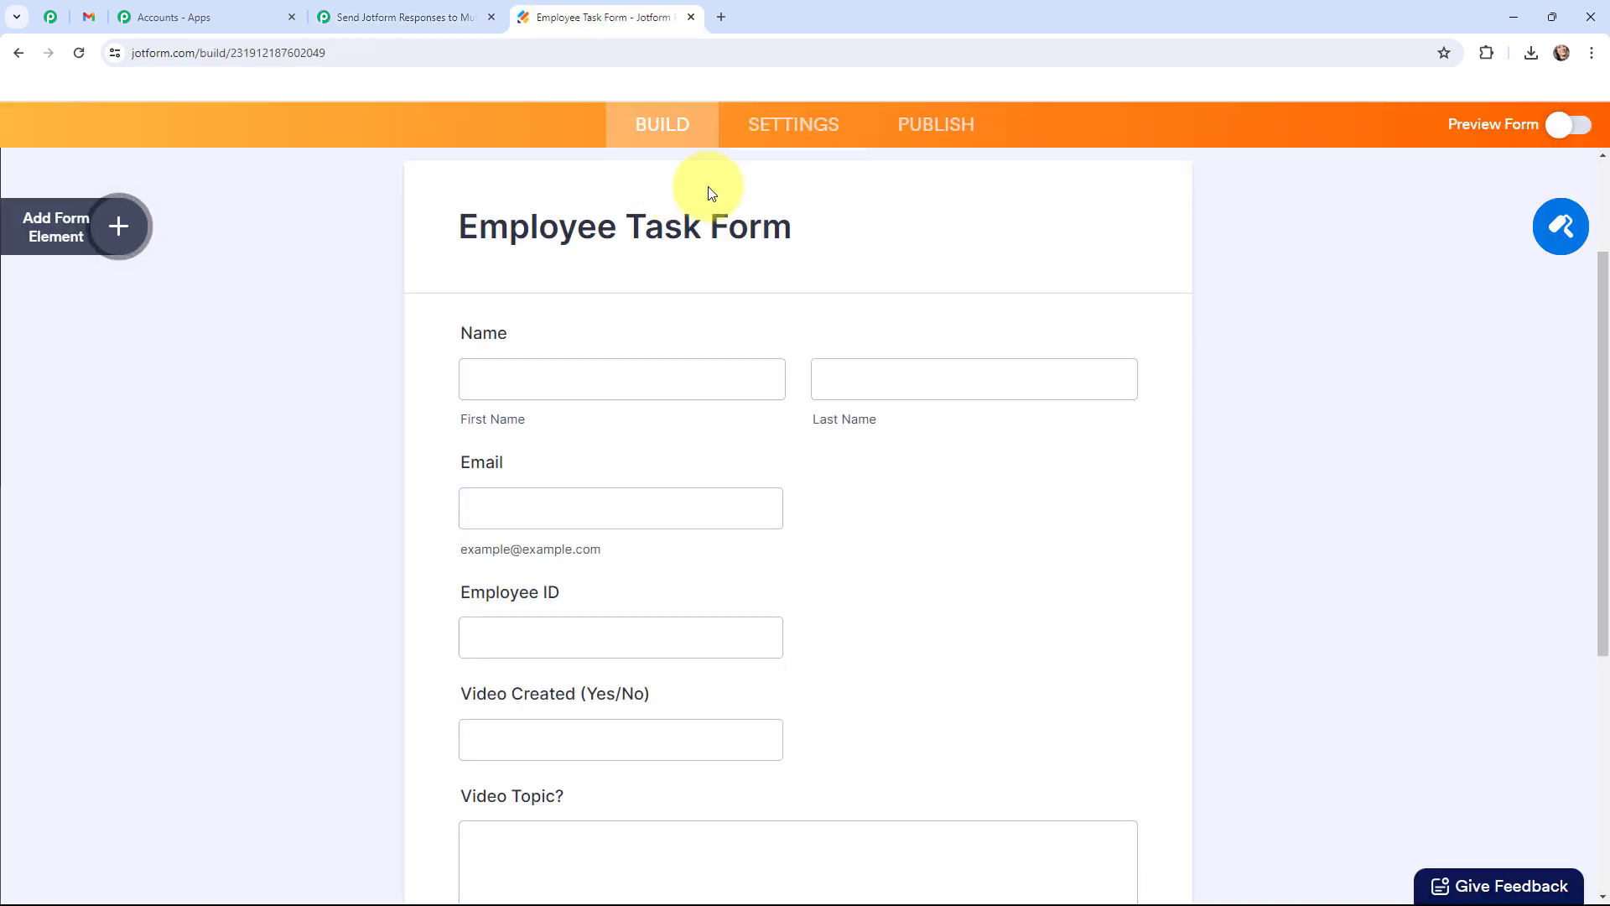
pyautogui.click(801, 121)
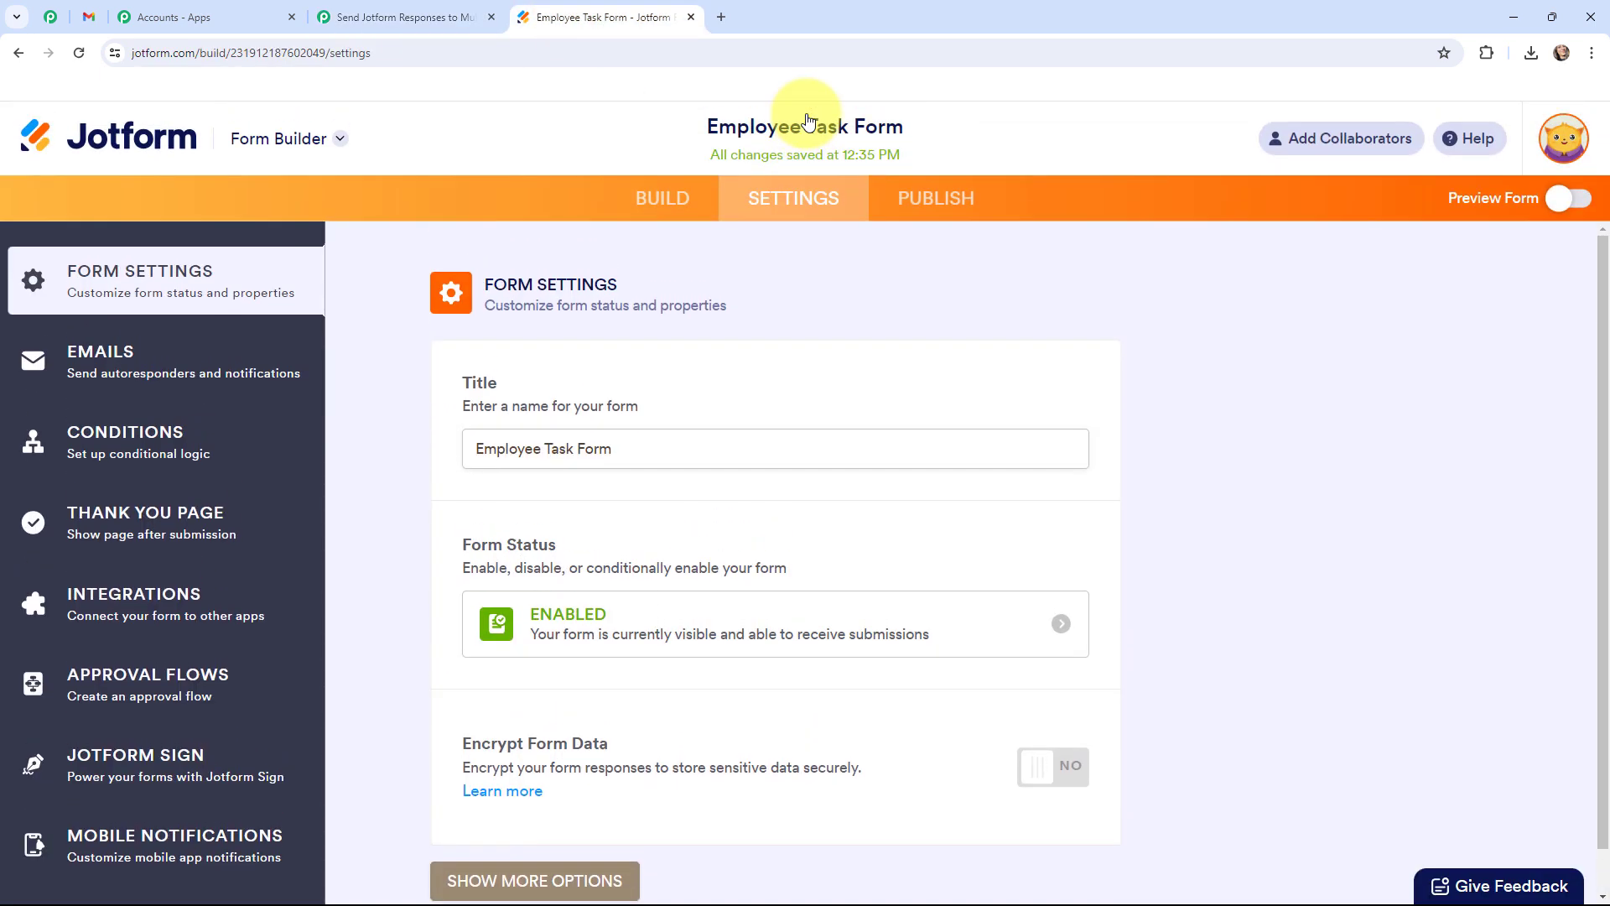
pyautogui.click(176, 589)
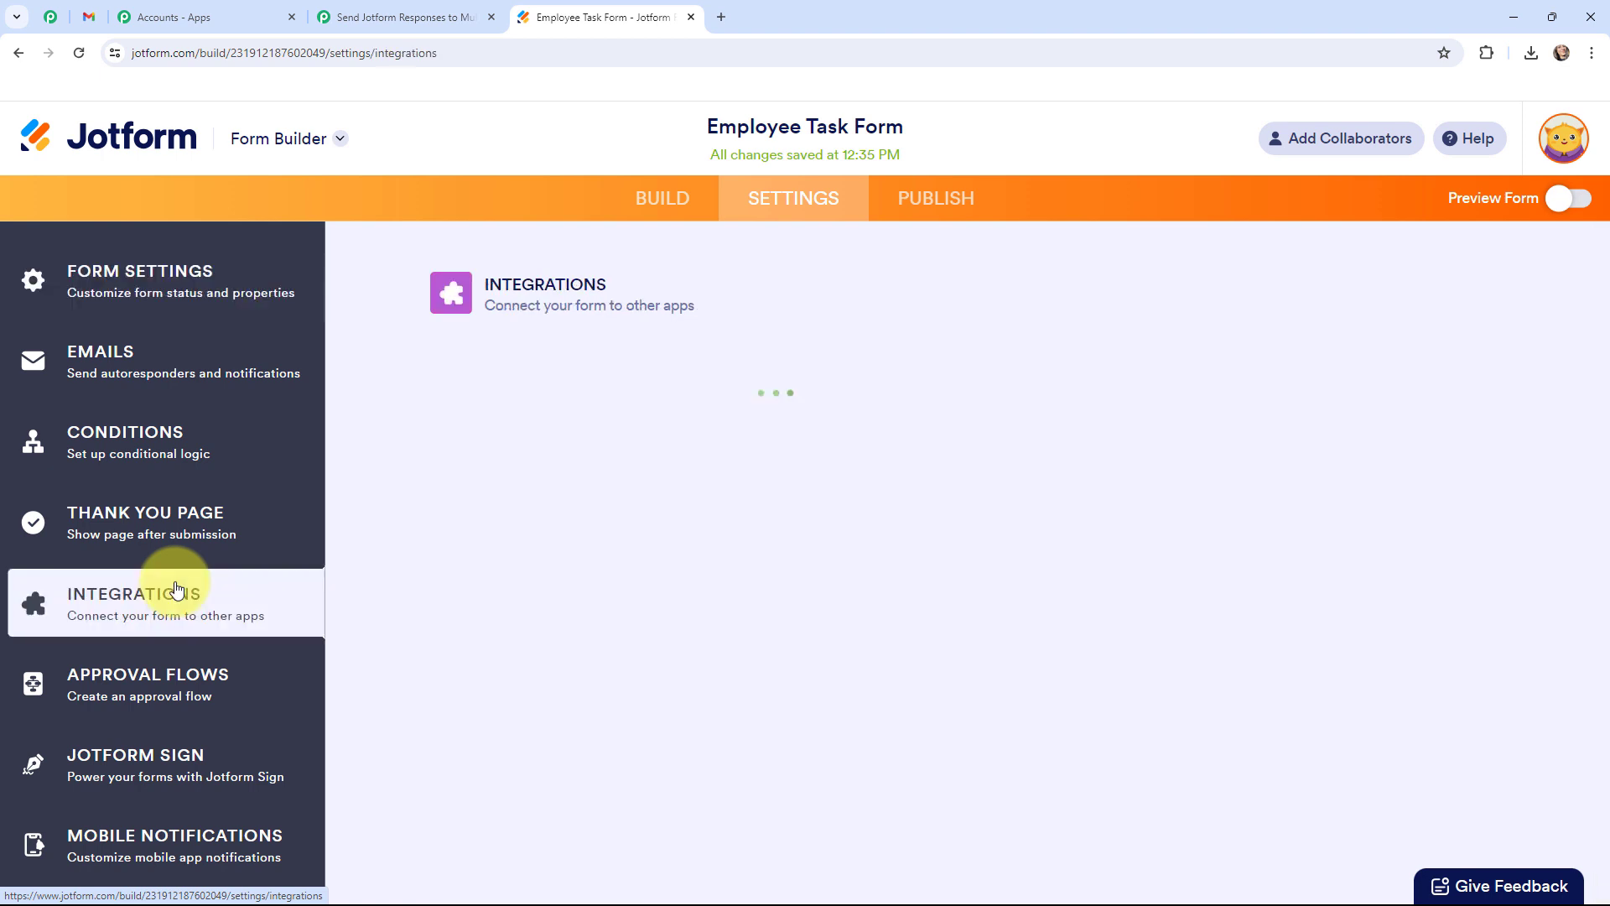
pyautogui.click(864, 370)
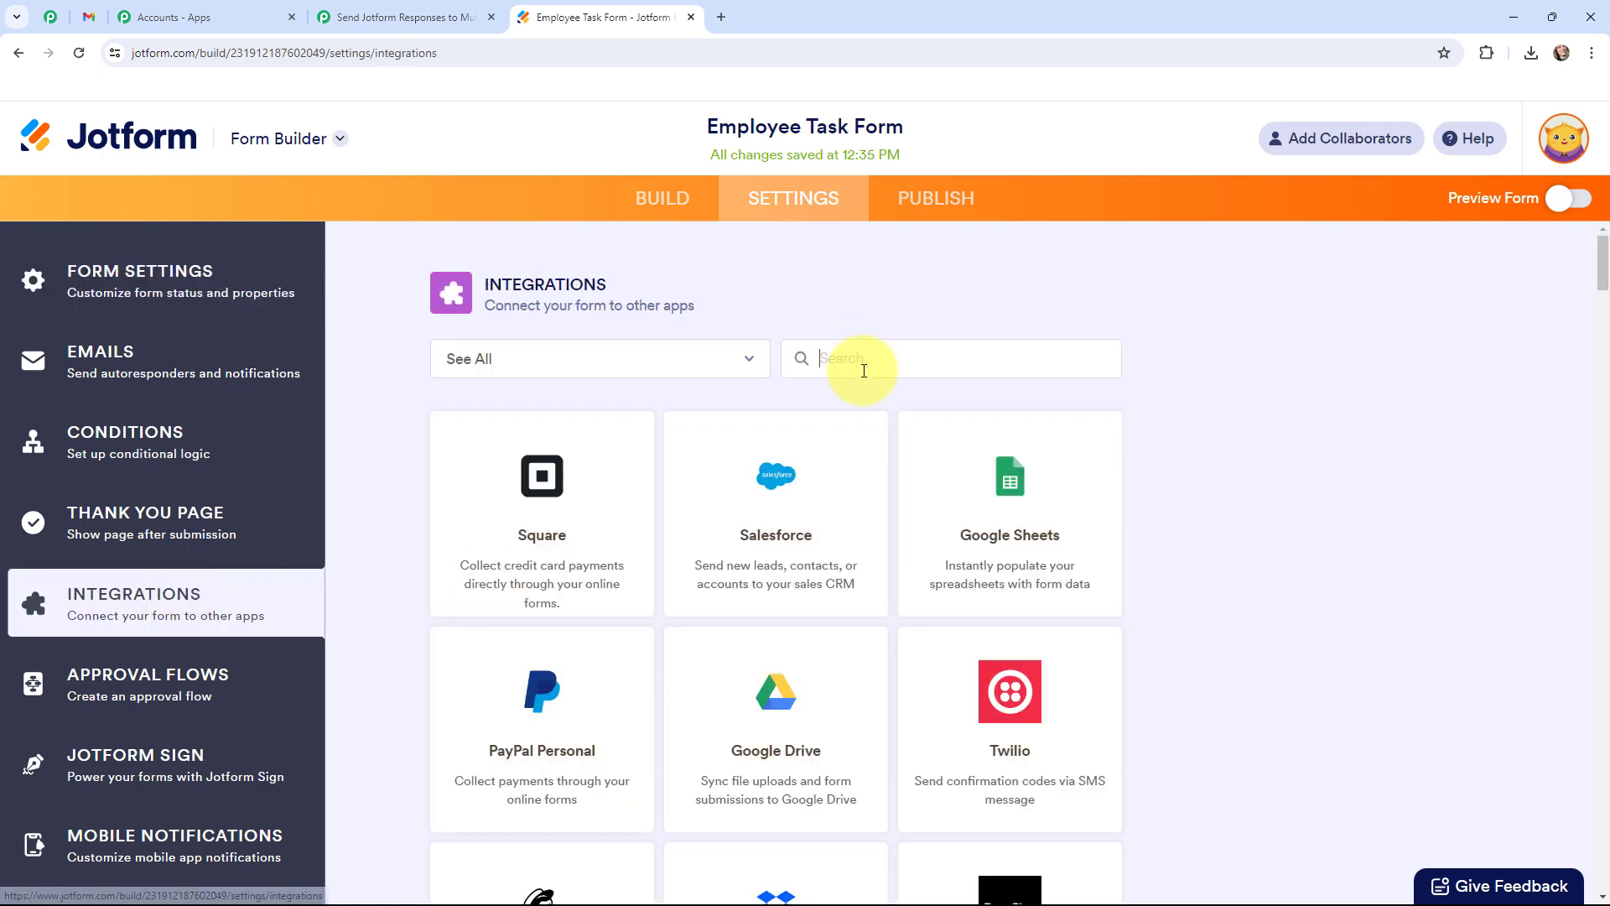
pyautogui.write('webhooks')
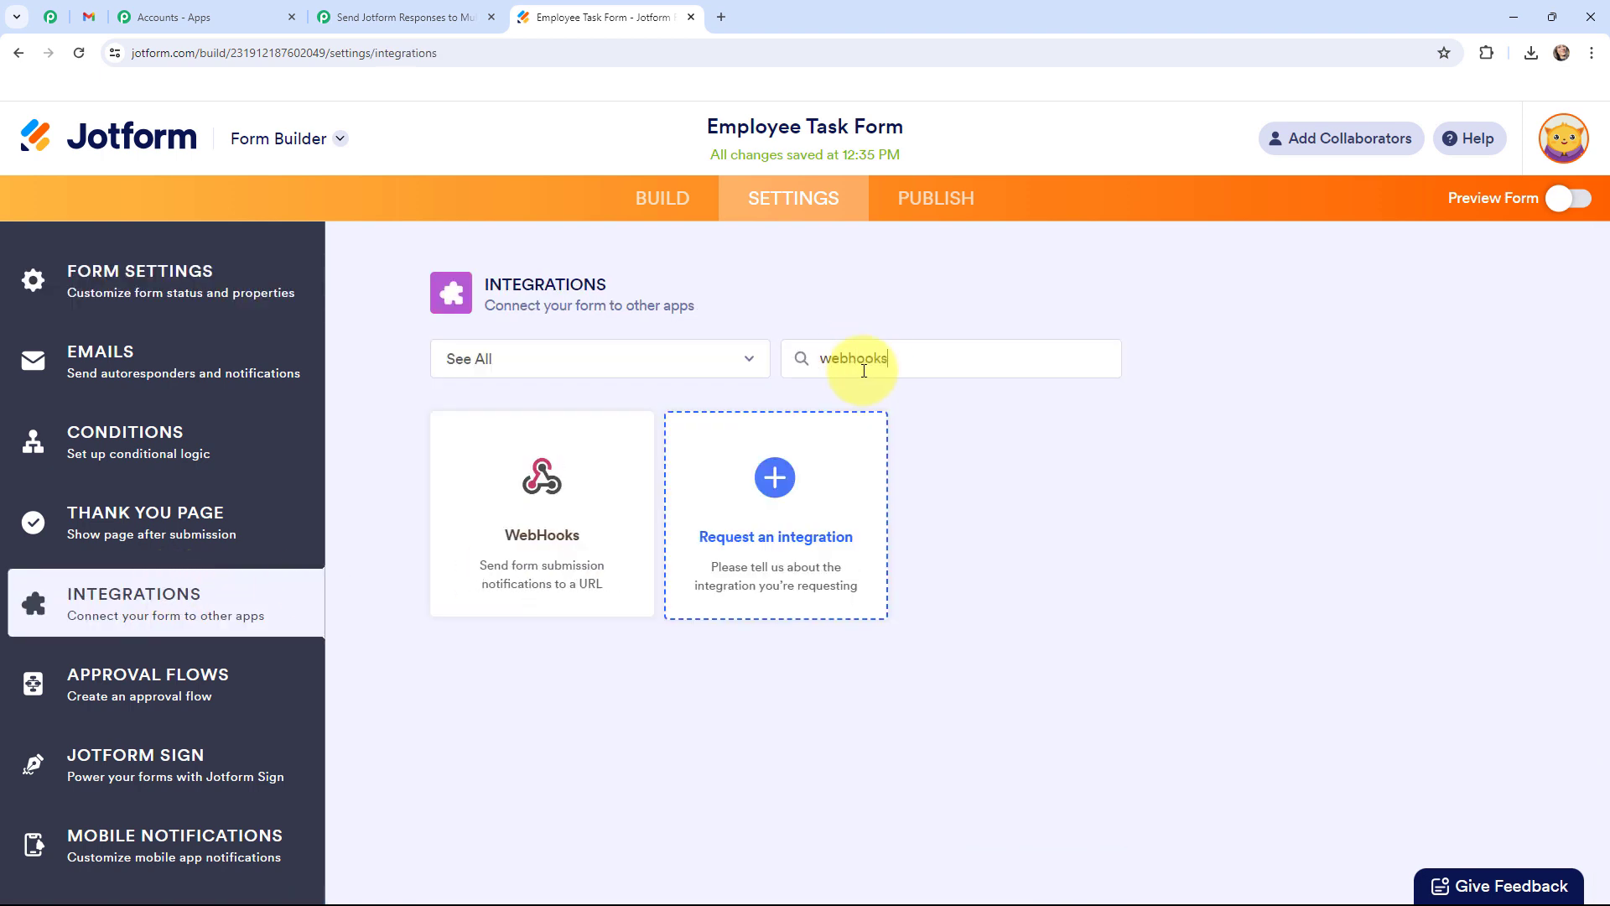
pyautogui.click(616, 504)
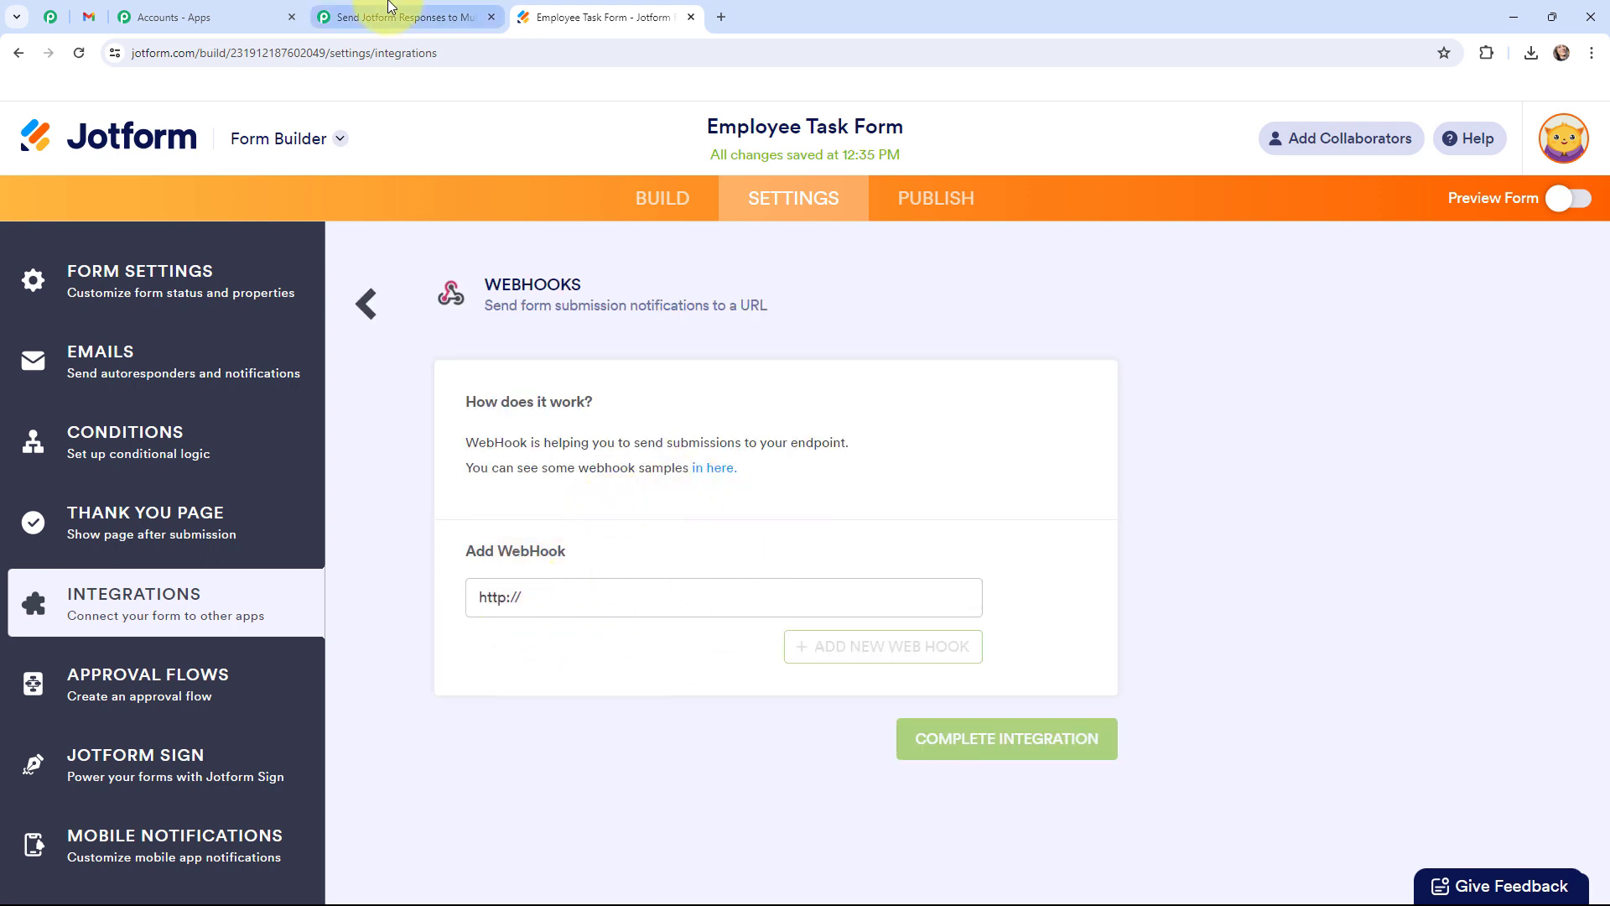
# Replace the placeholder with the copied Pabbly webhook URL and complete the integration.
pyautogui.click(394, 13)
pyautogui.click(574, 14)
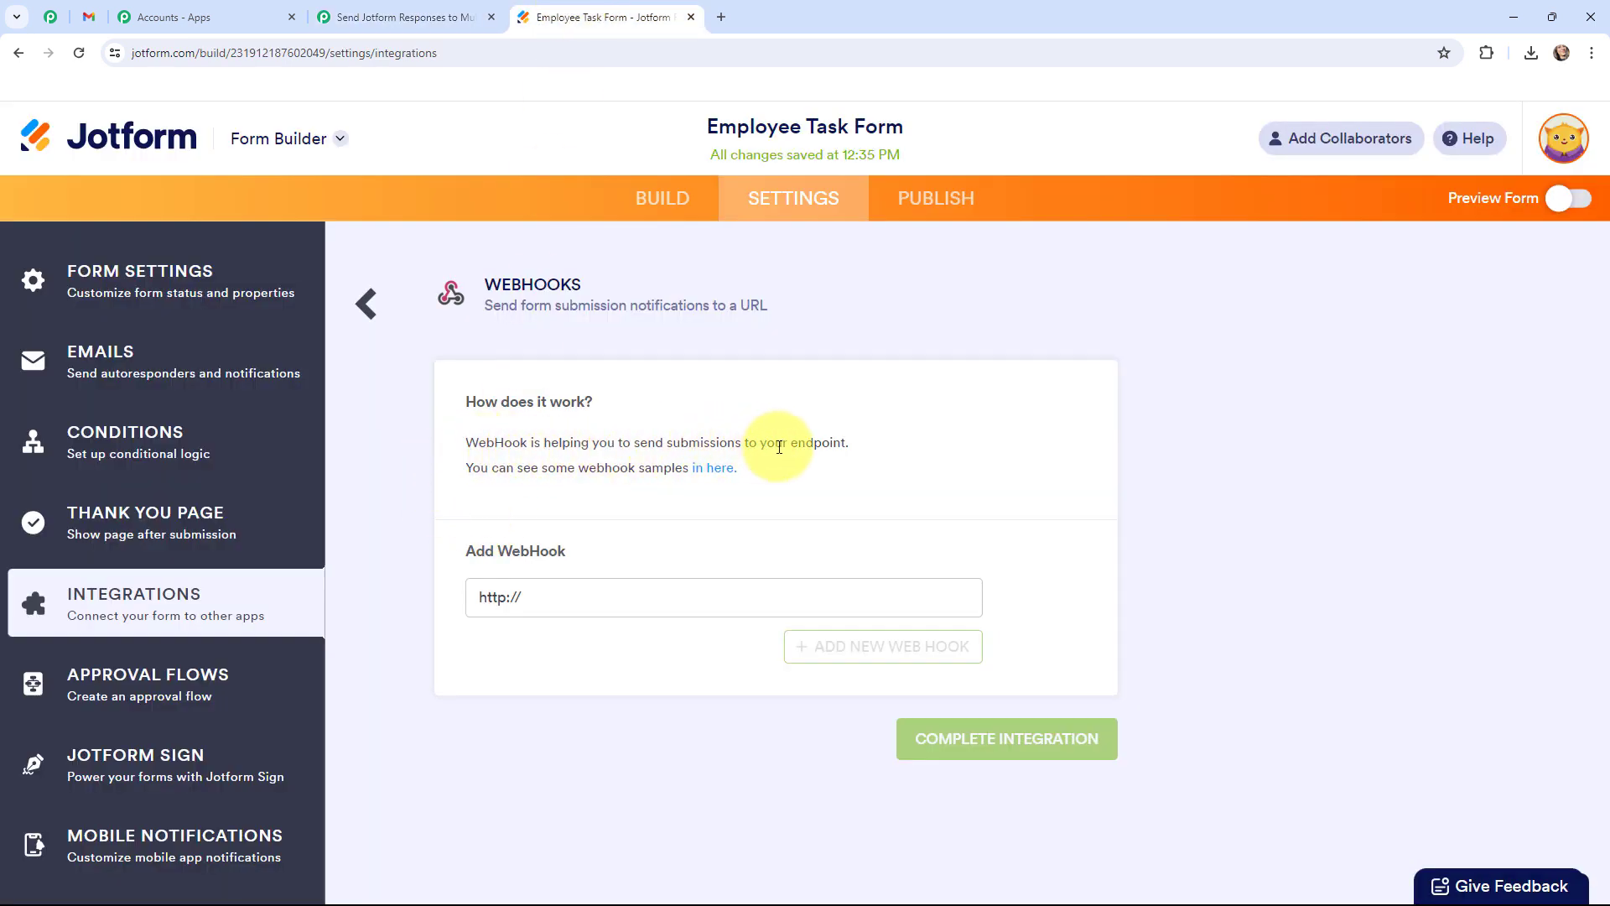
pyautogui.moveTo(551, 593); pyautogui.dragTo(420, 593)
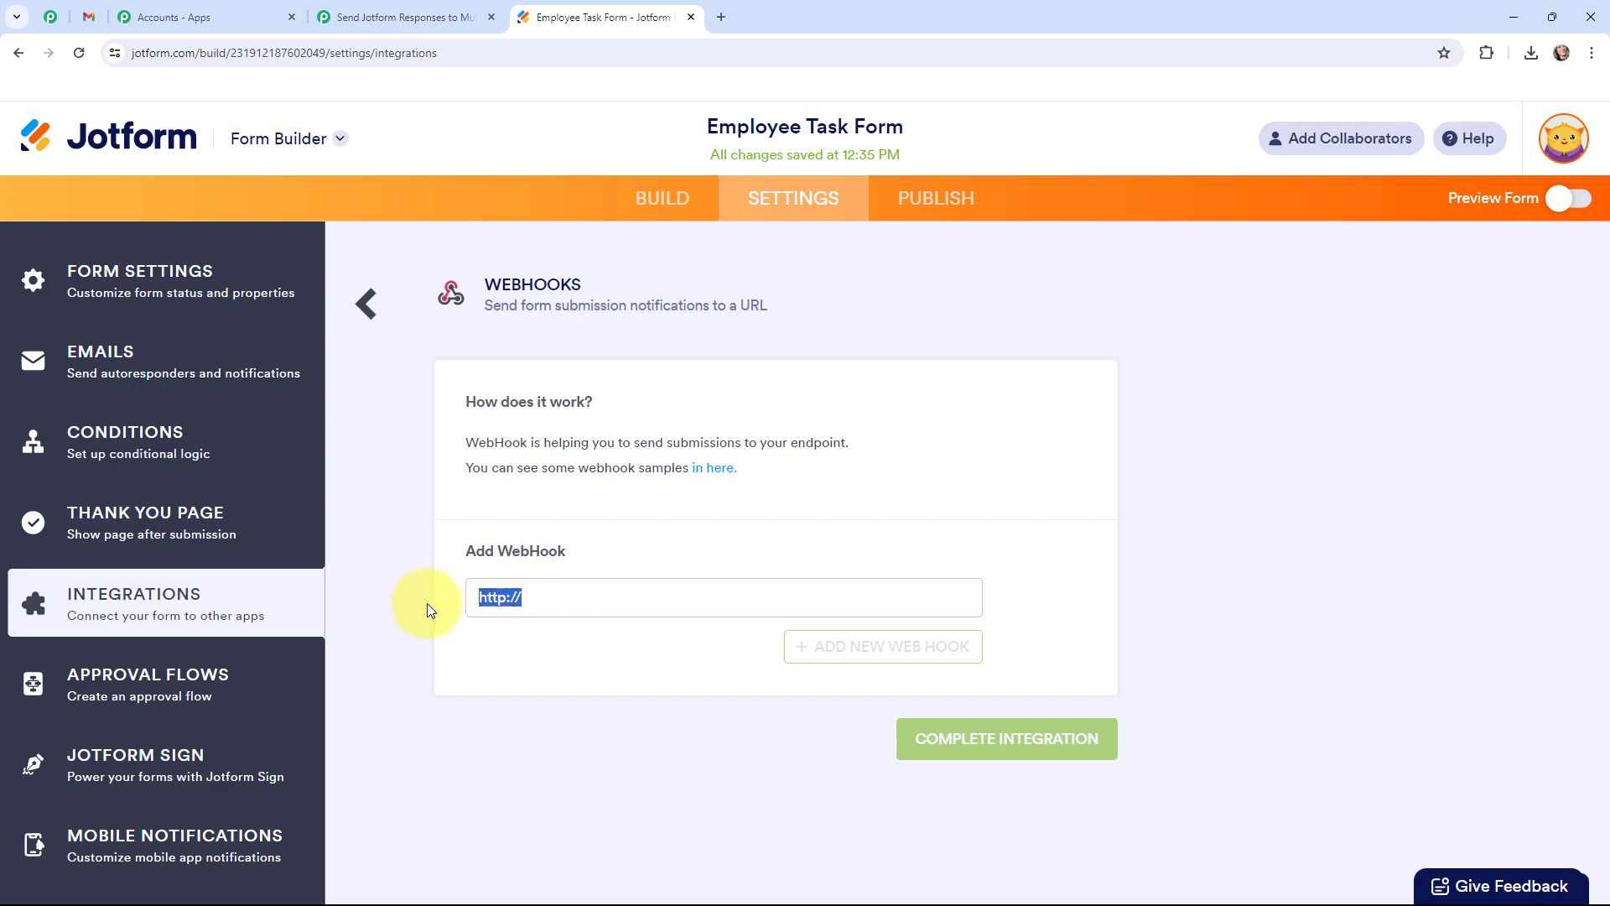
pyautogui.press('BackSpace')
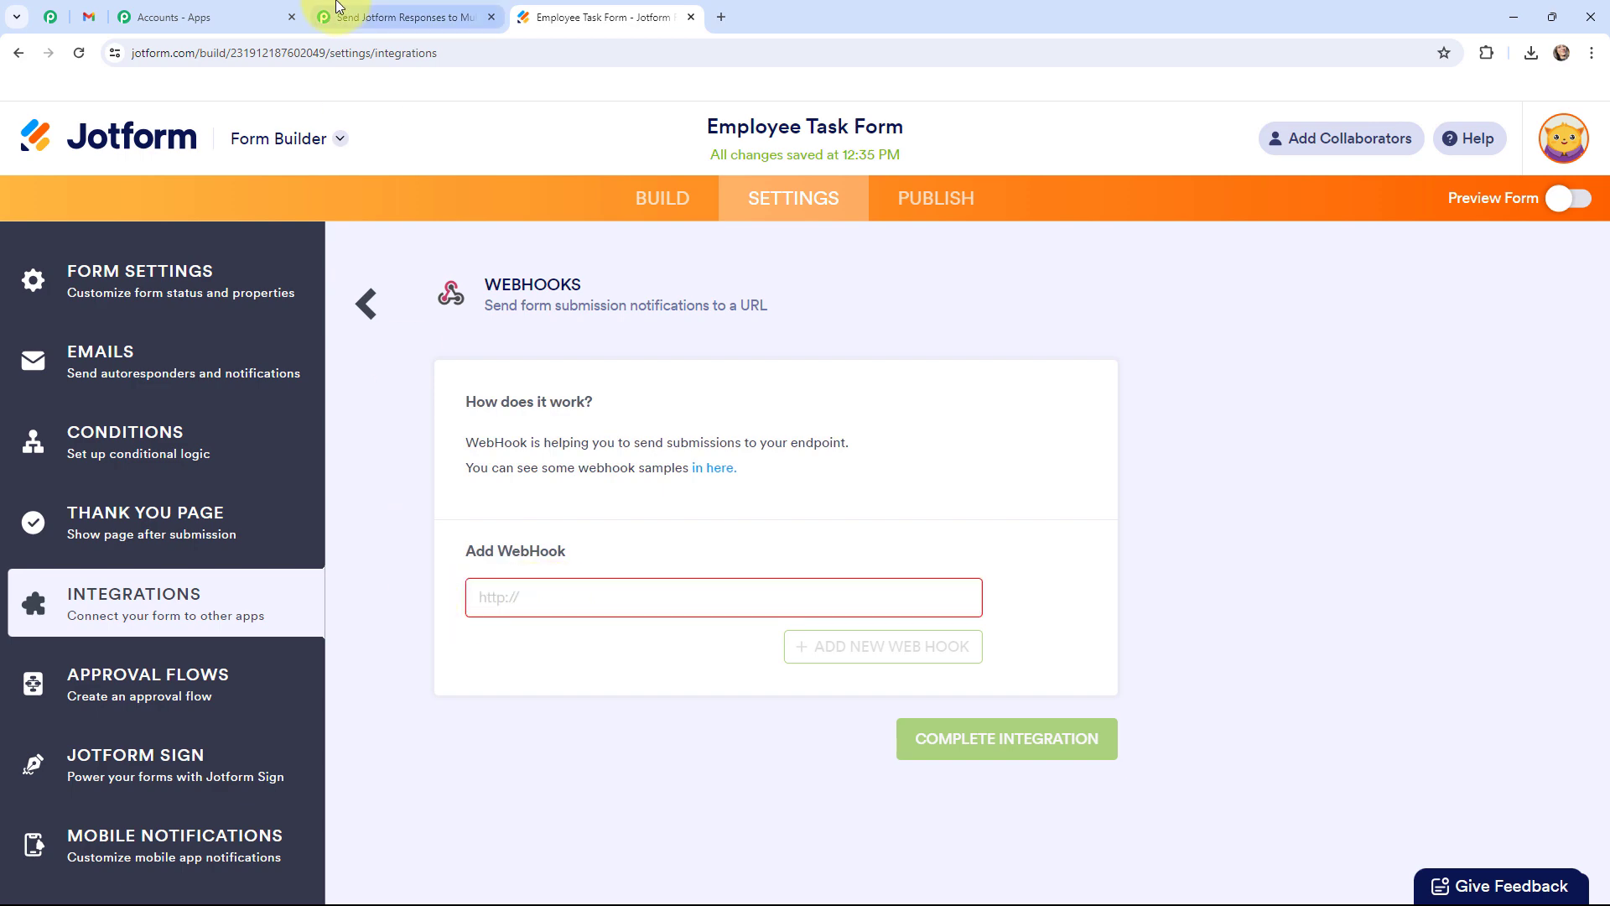
pyautogui.click(369, 16)
pyautogui.click(1266, 515)
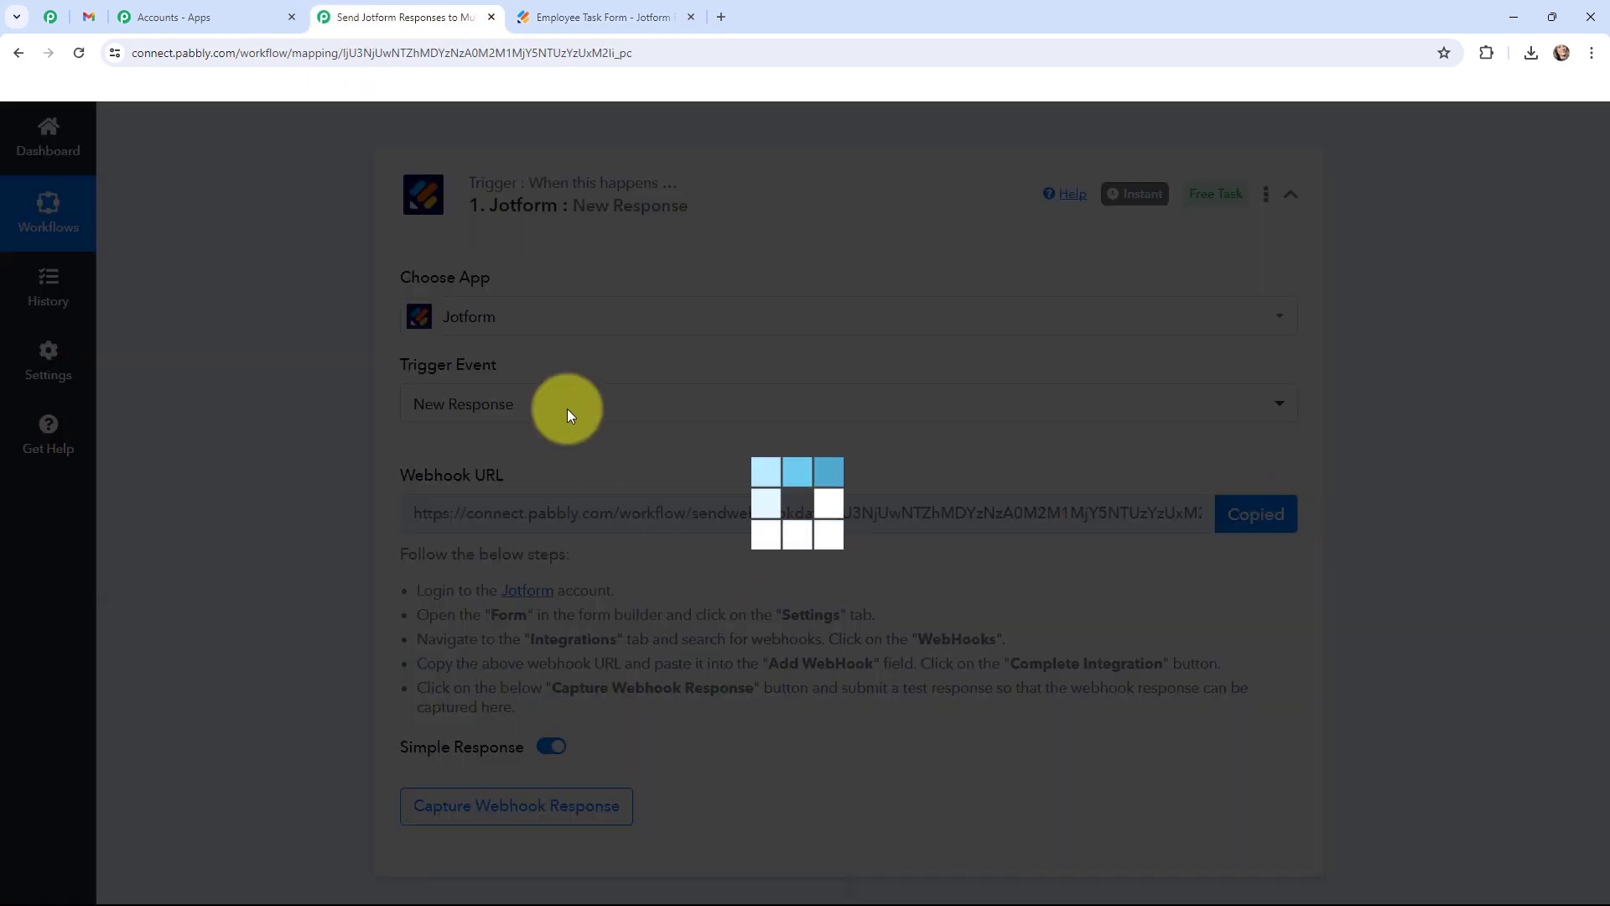
pyautogui.click(550, 17)
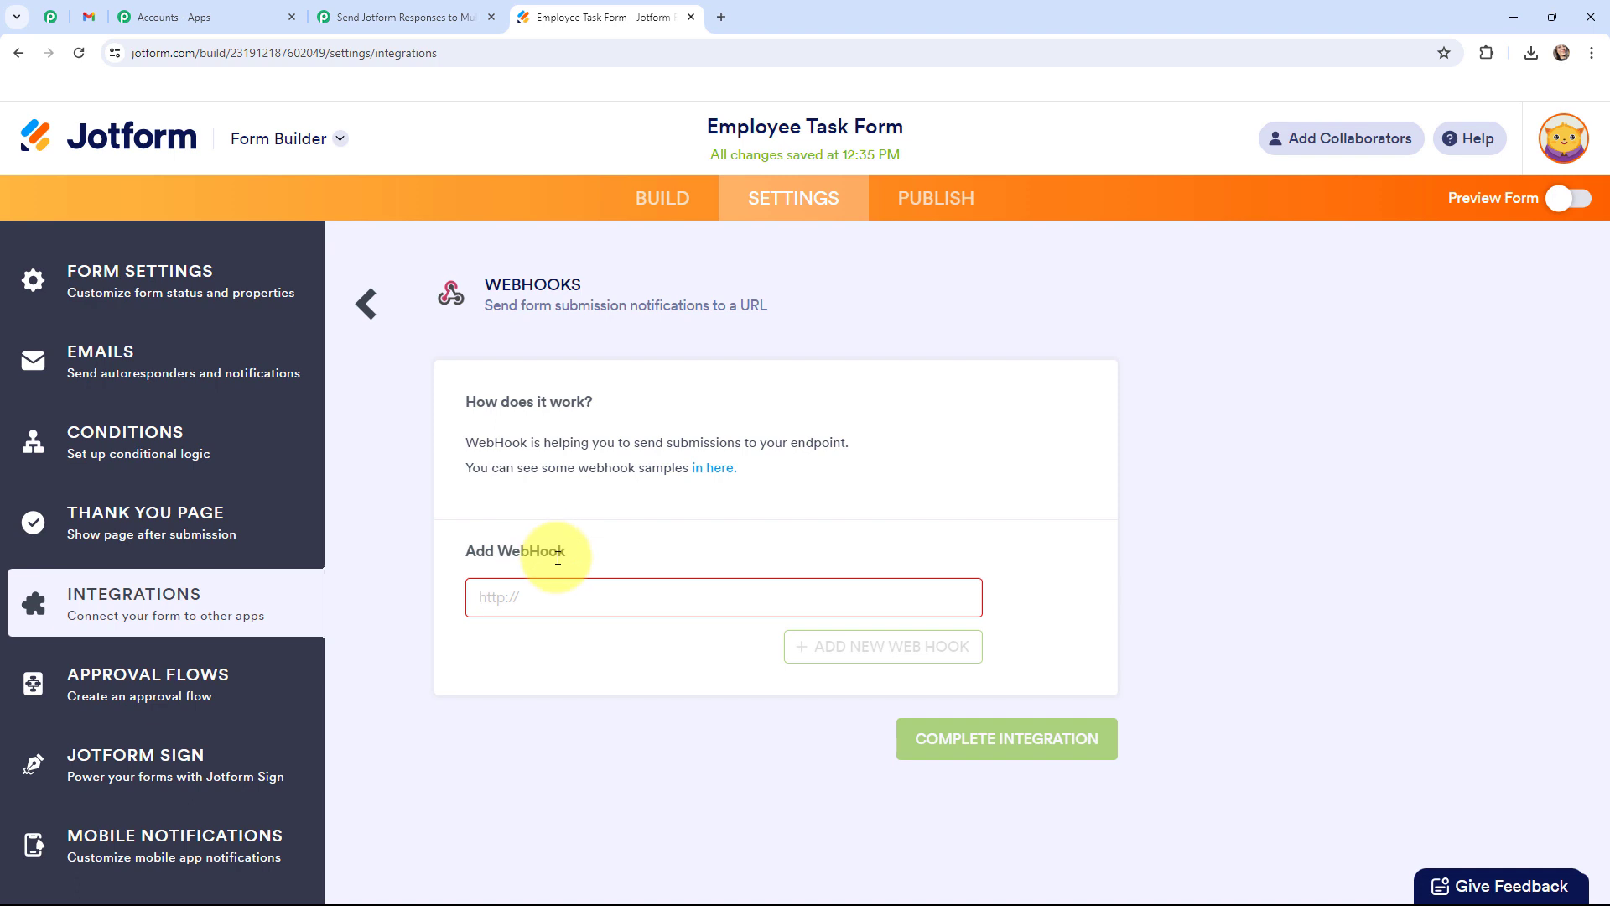
pyautogui.hotkey('ctrl', 'v')
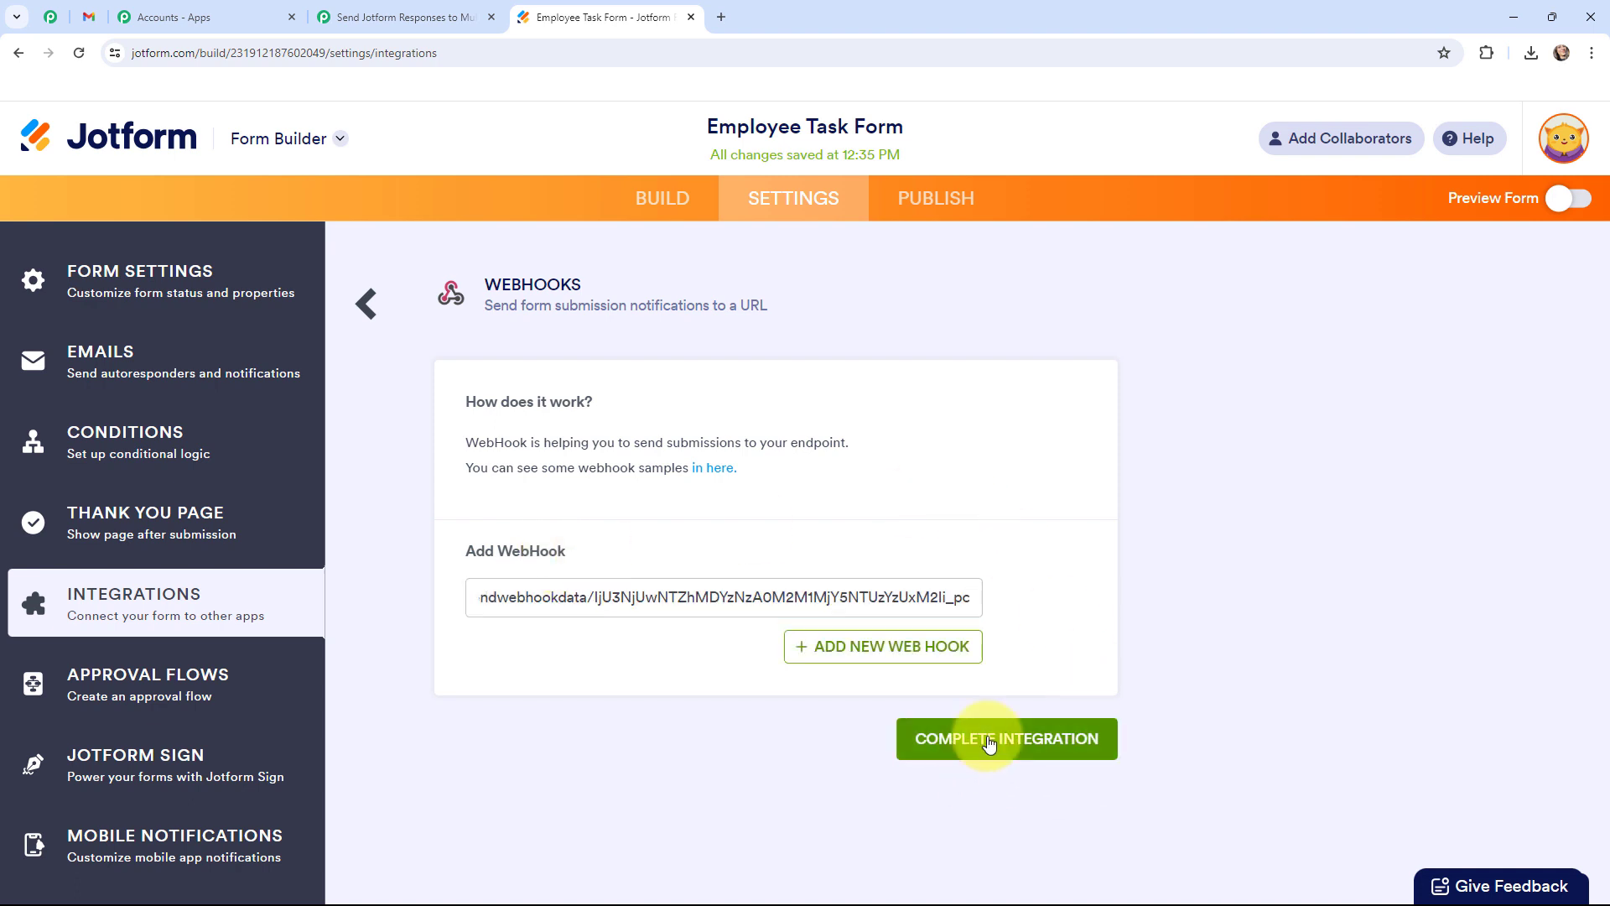
pyautogui.click(990, 742)
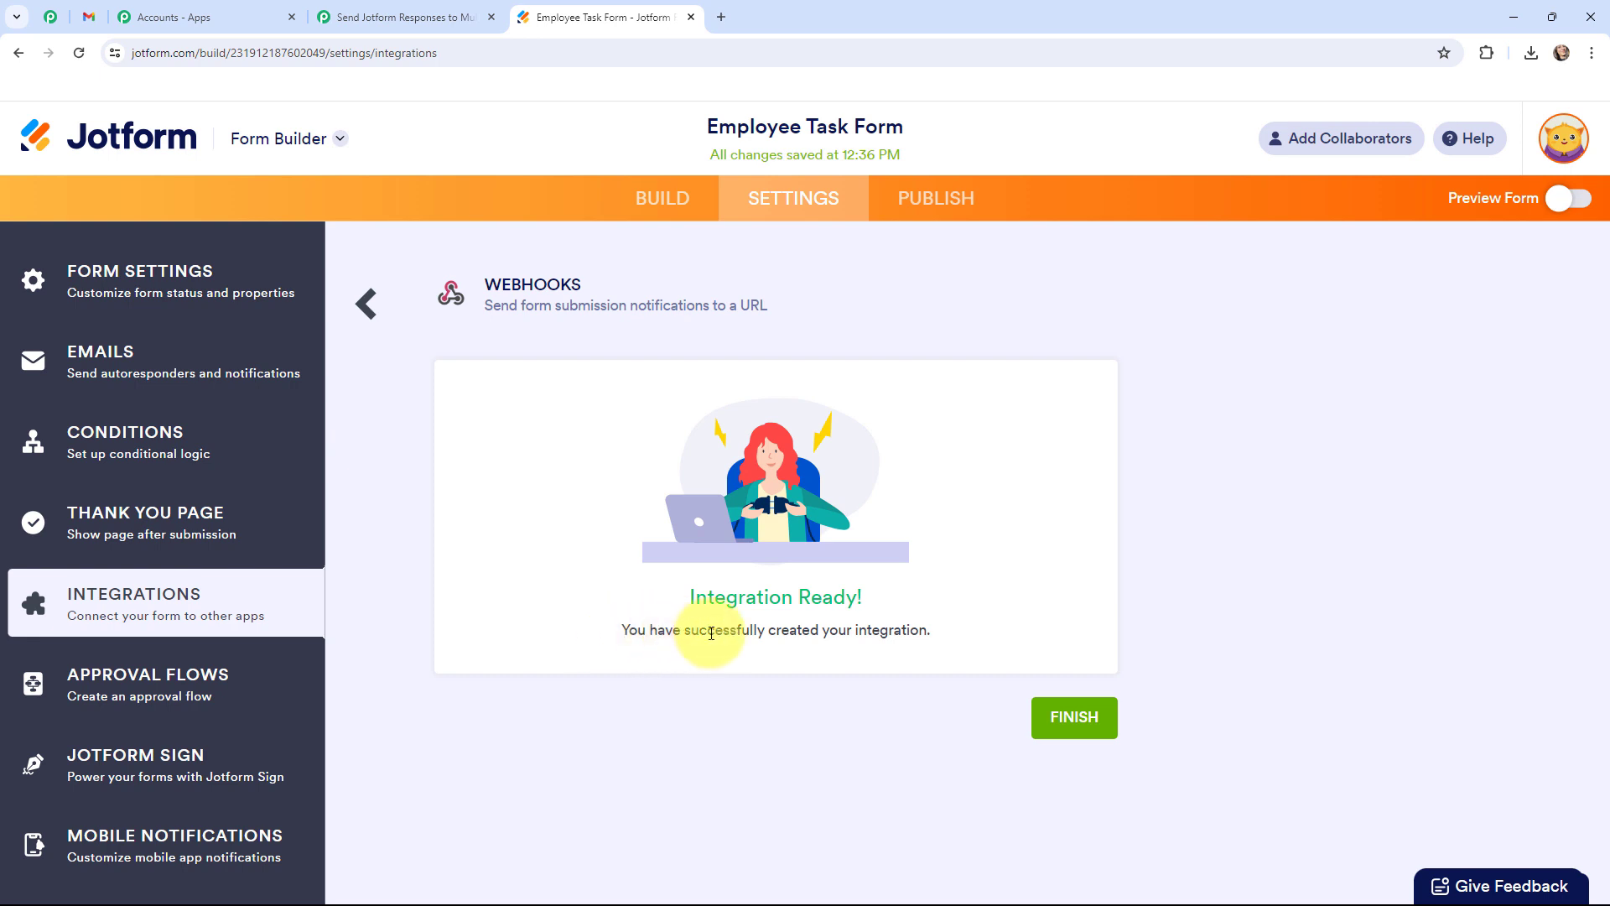
pyautogui.click(906, 206)
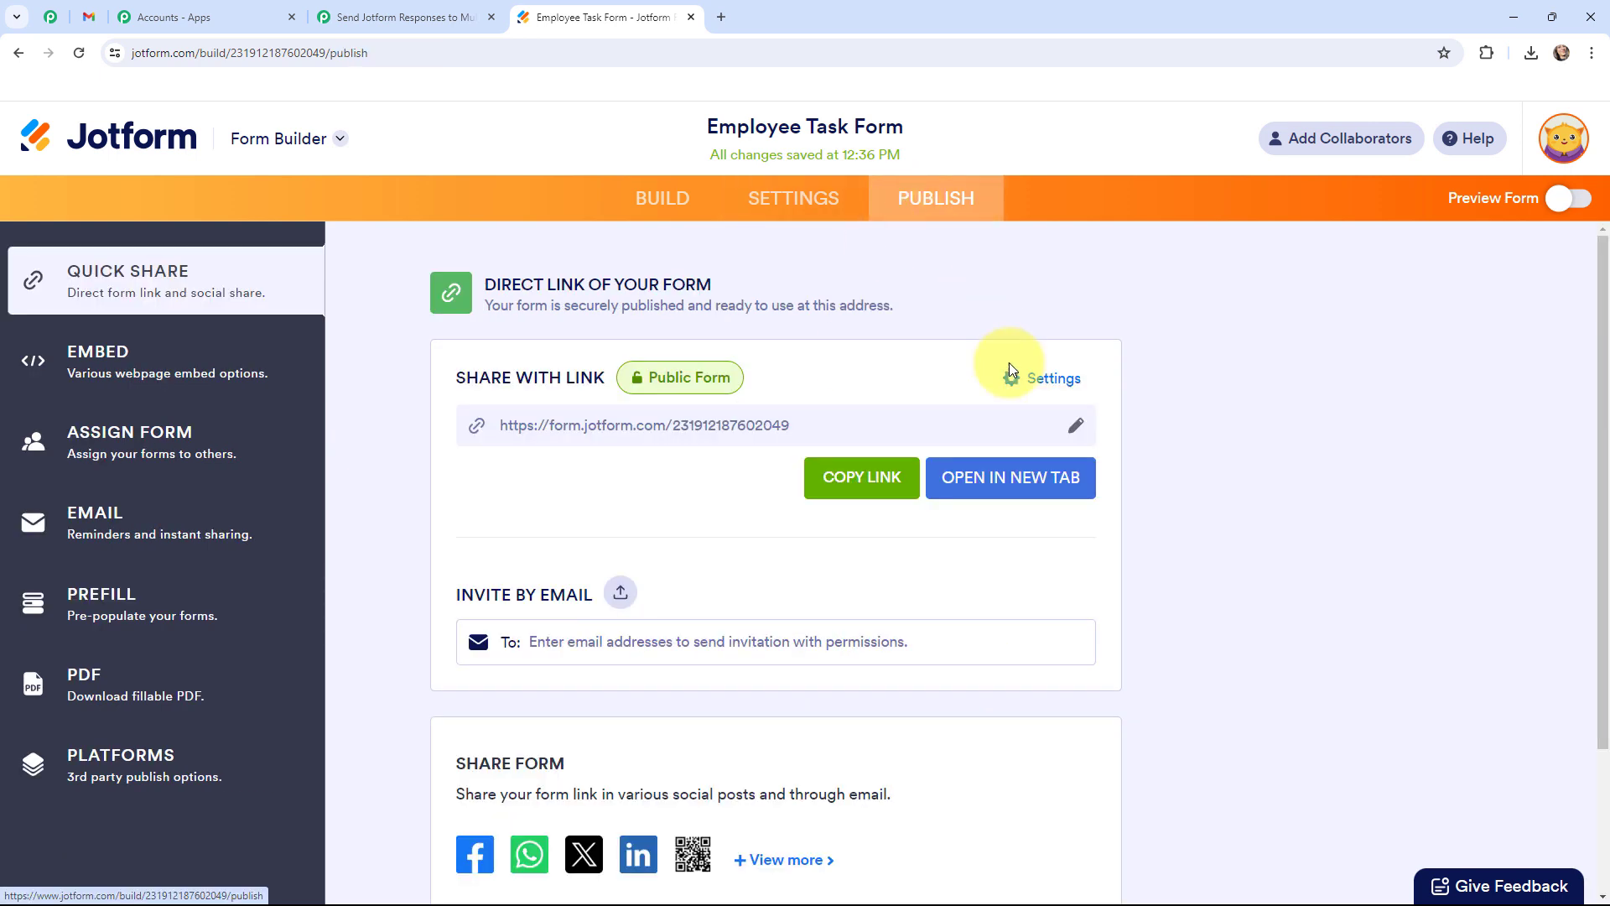
# Open the published form in a new tab, confirming Pabbly awaits a webhook response.
pyautogui.click(1002, 486)
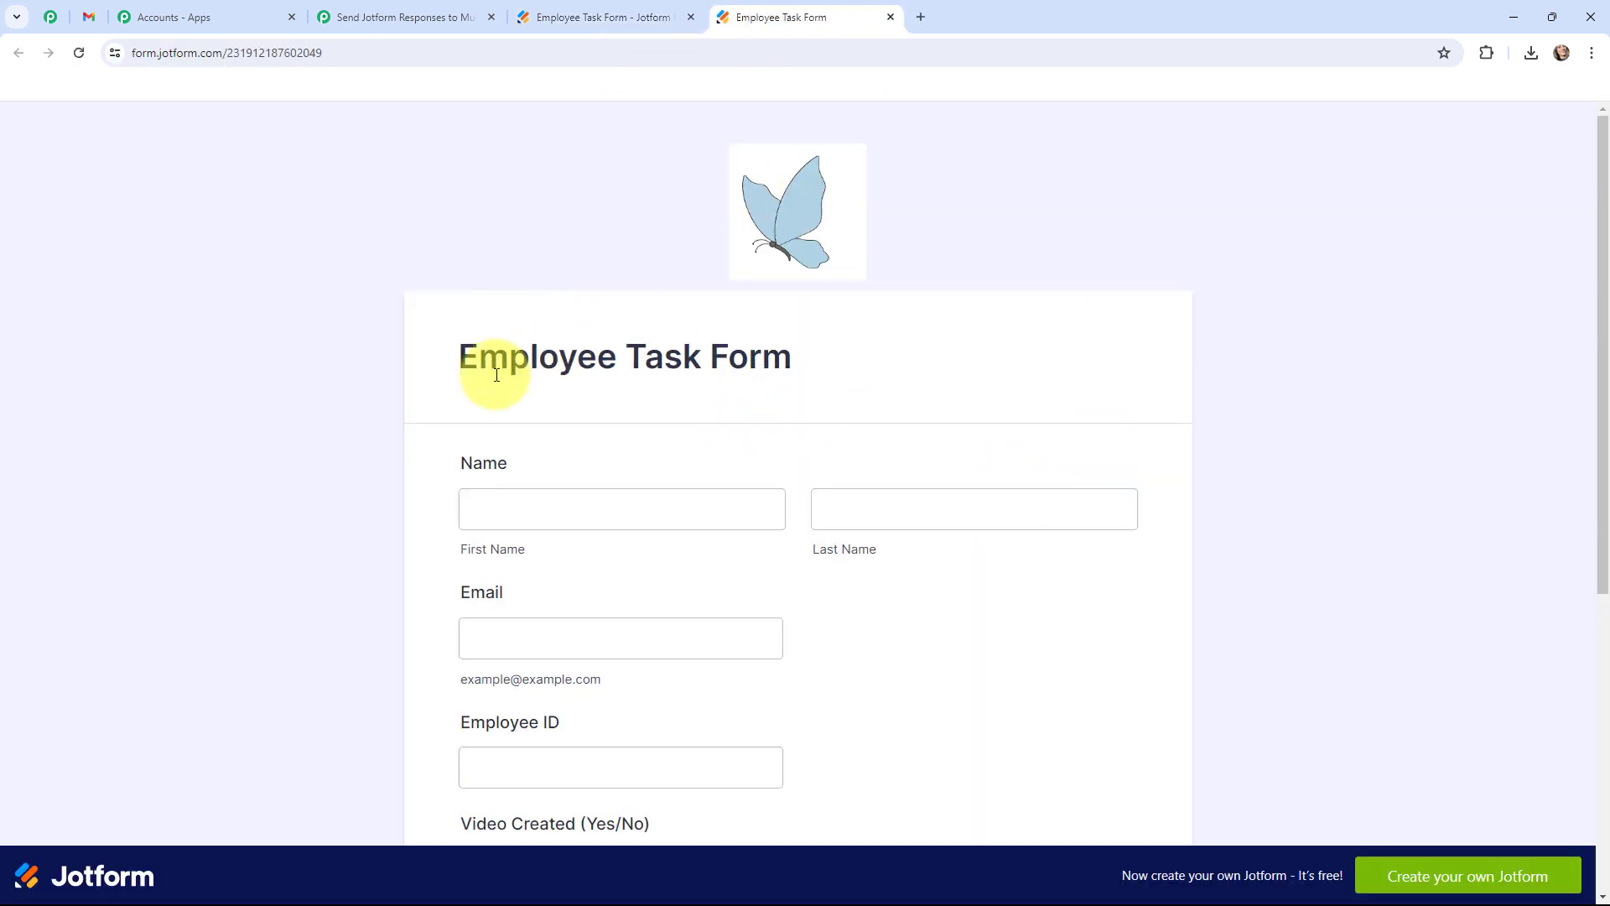
pyautogui.click(437, 12)
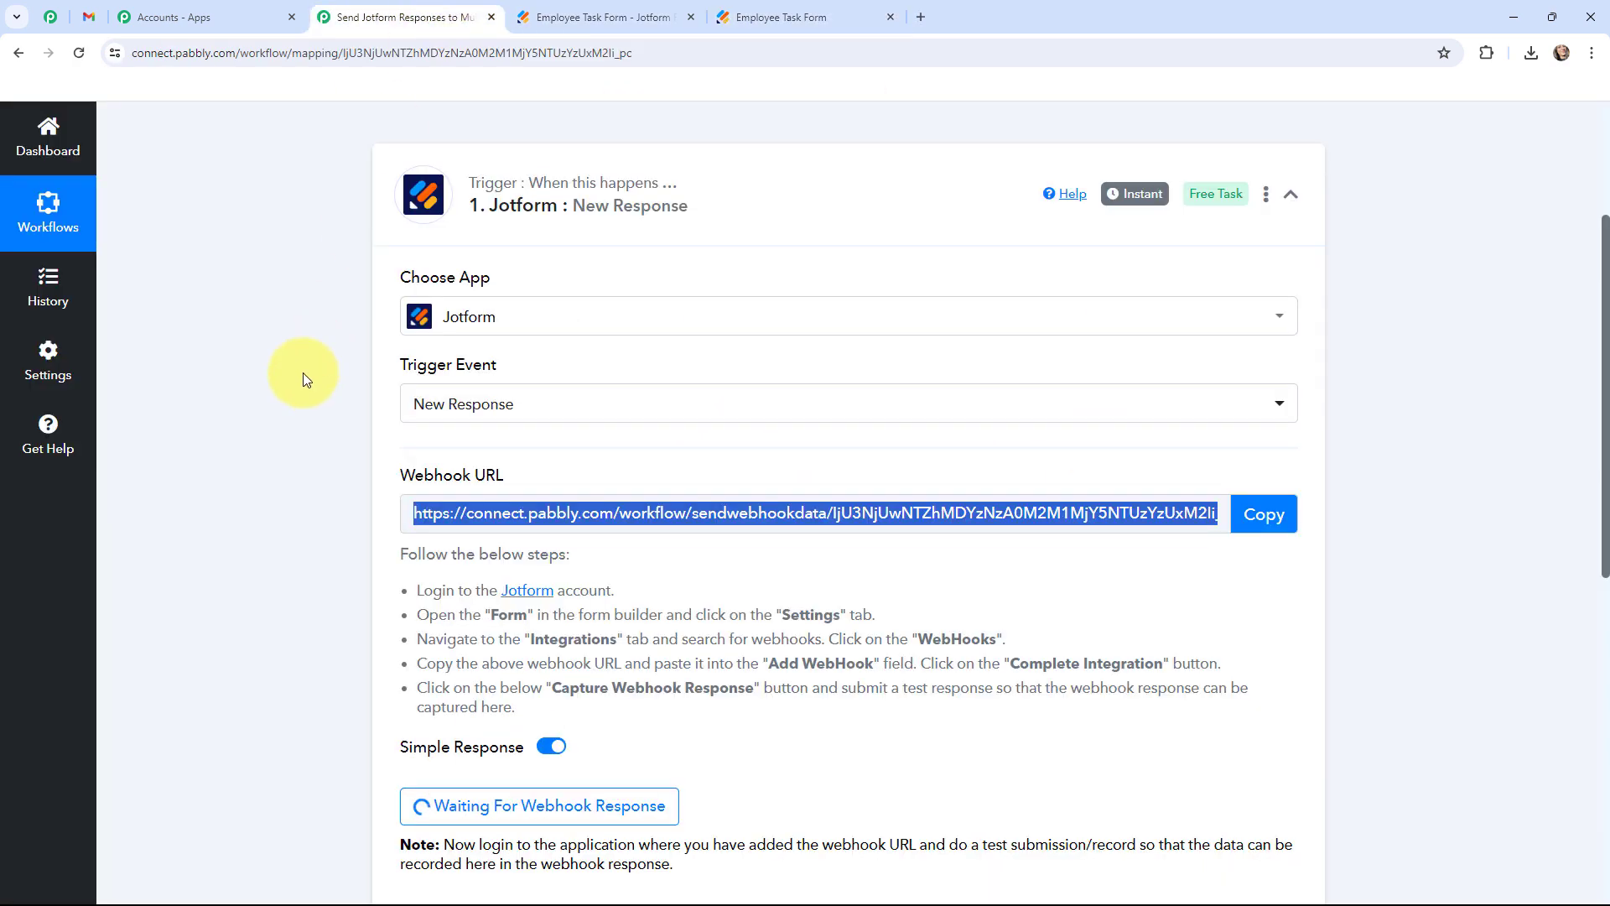
pyautogui.scroll(-2, 304, 372)
pyautogui.scroll(-1, 303, 373)
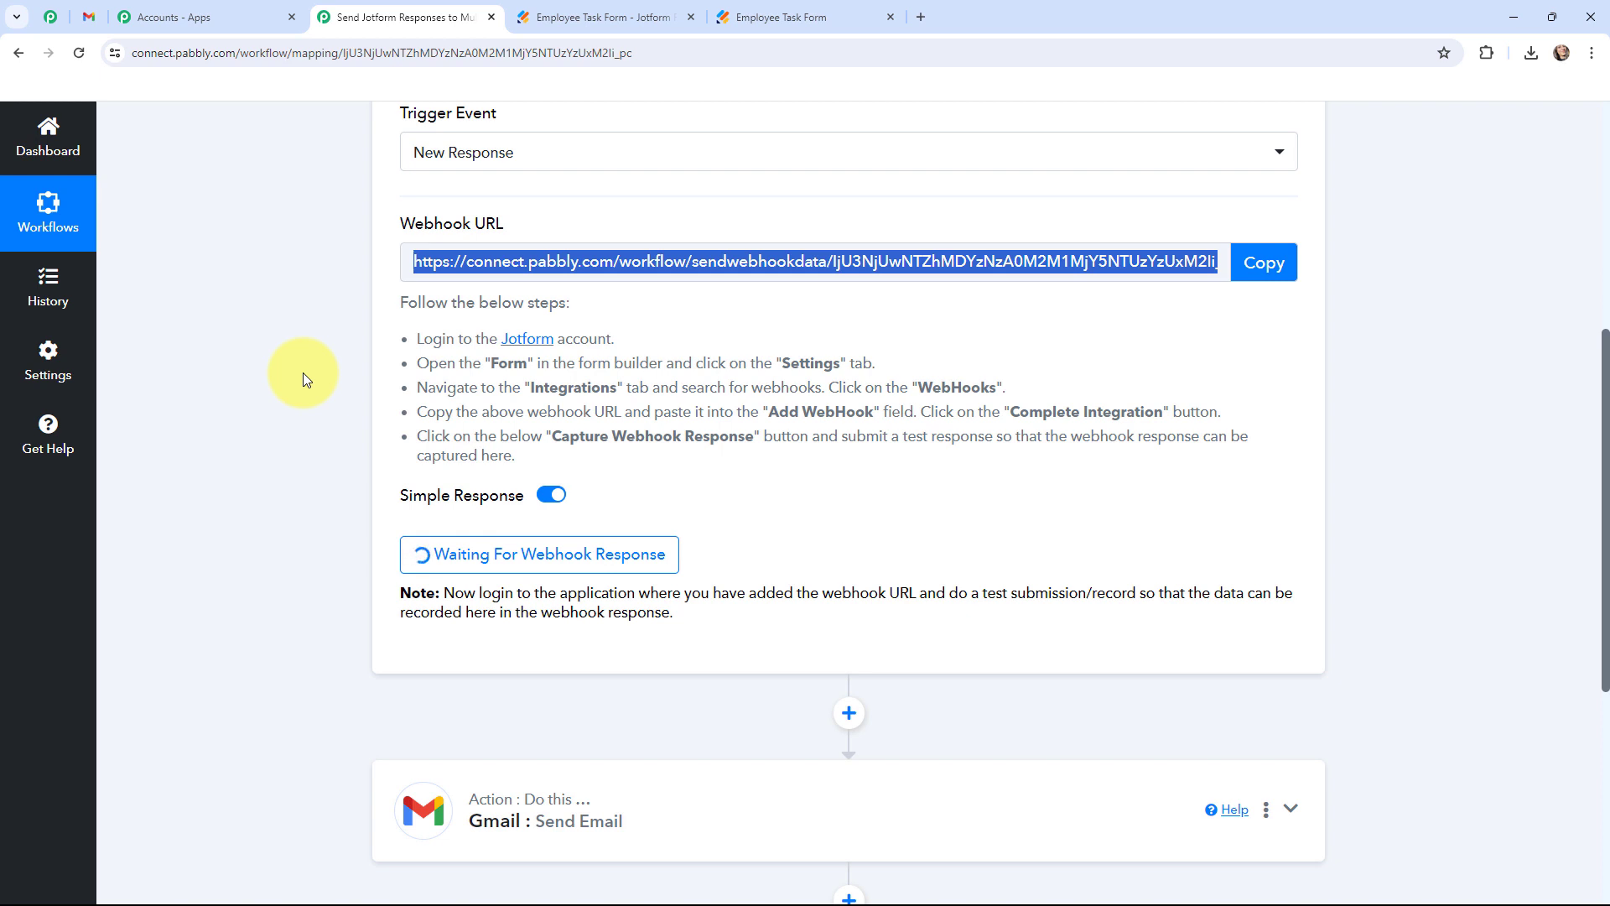
pyautogui.click(829, 10)
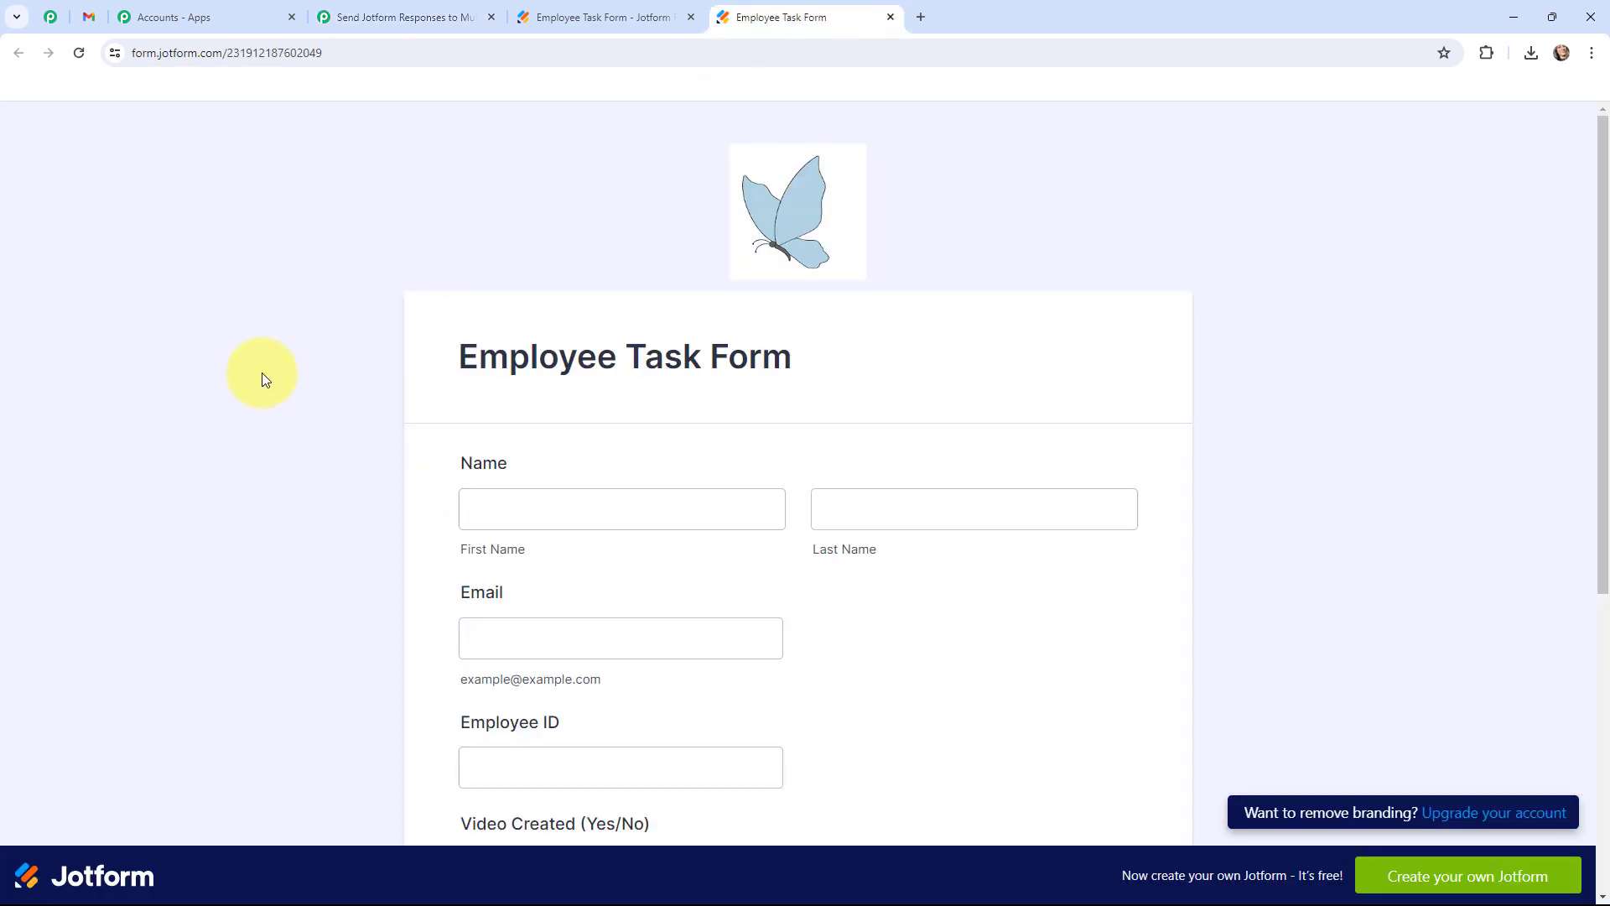
# Fill the name as Dummy User, plus a test email and employee ID.
pyautogui.scroll(-3, 262, 372)
pyautogui.click(595, 252)
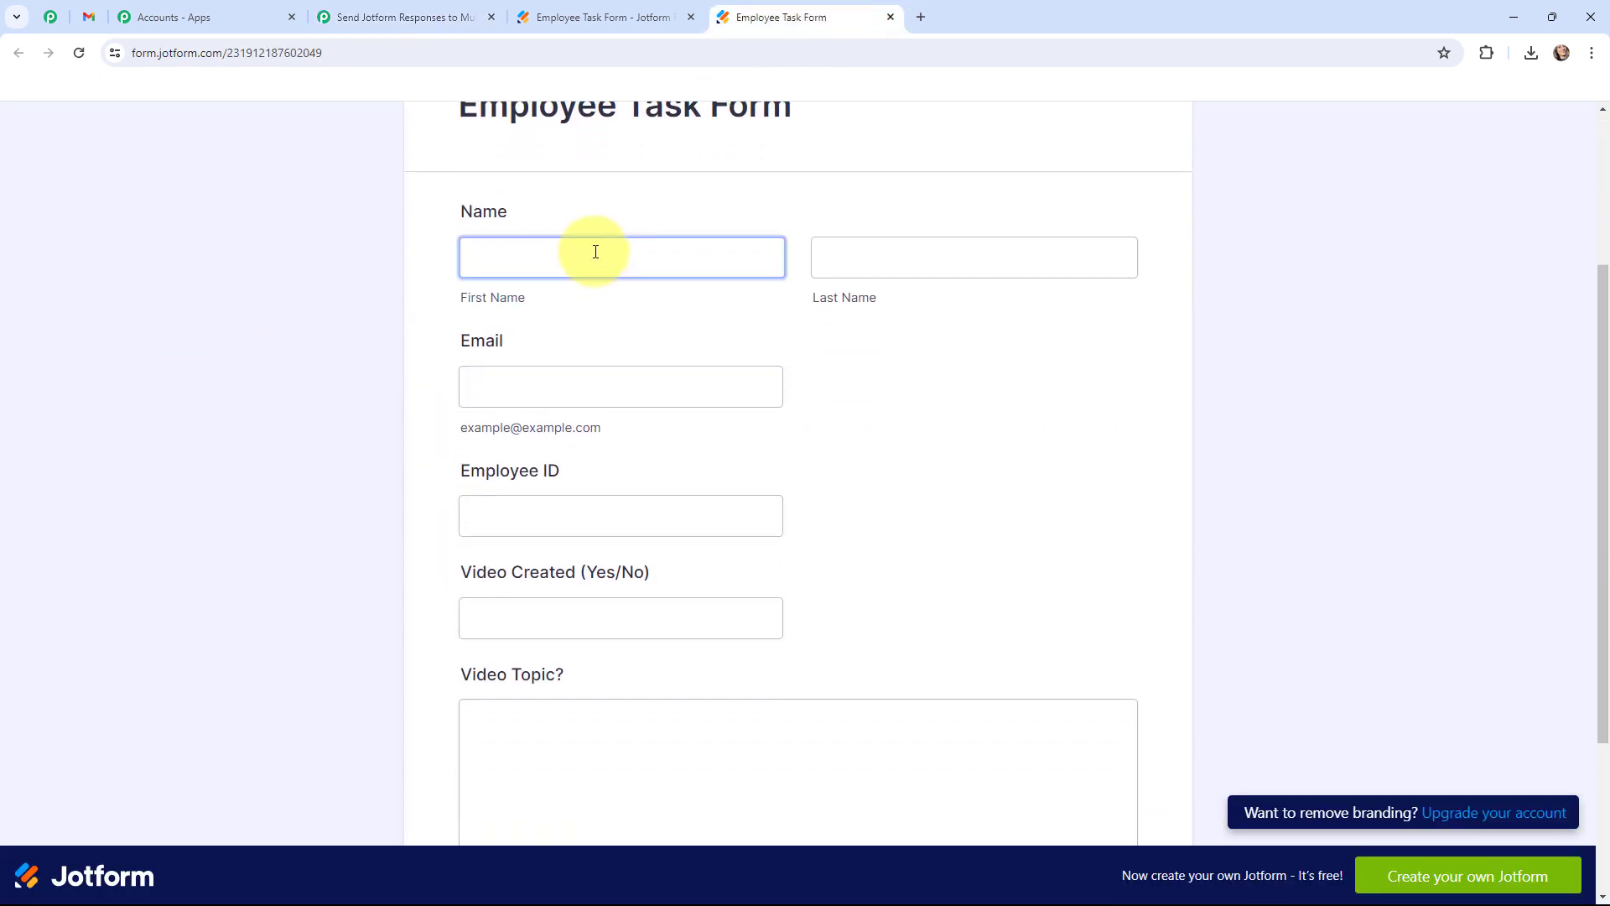
pyautogui.click(596, 252)
pyautogui.click(577, 301)
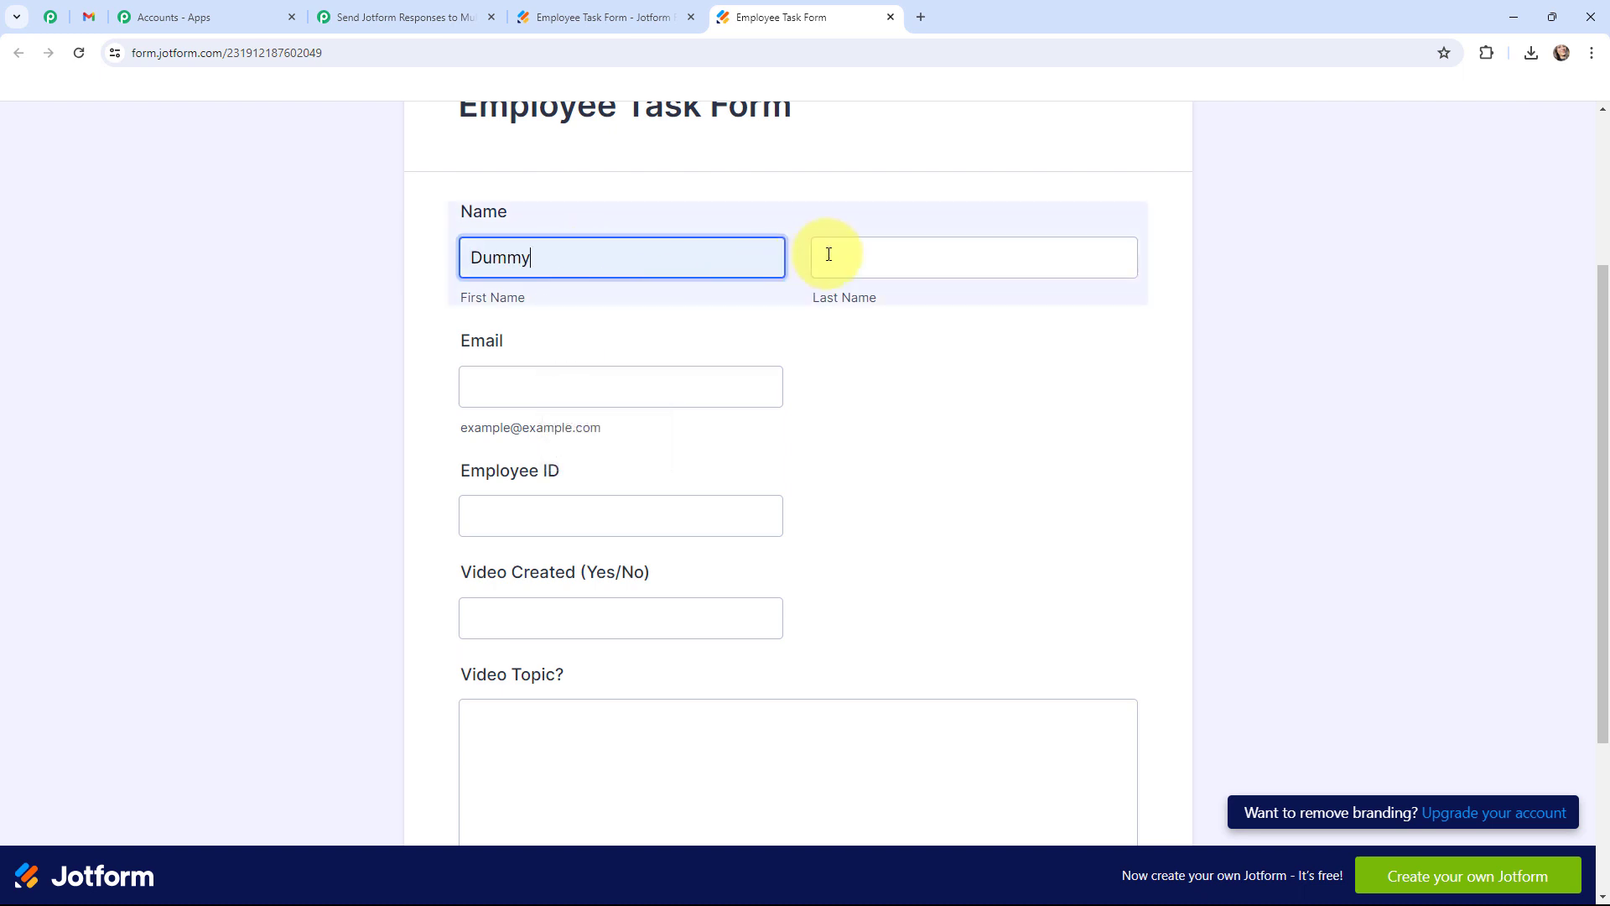
pyautogui.click(829, 254)
pyautogui.click(924, 303)
pyautogui.click(564, 392)
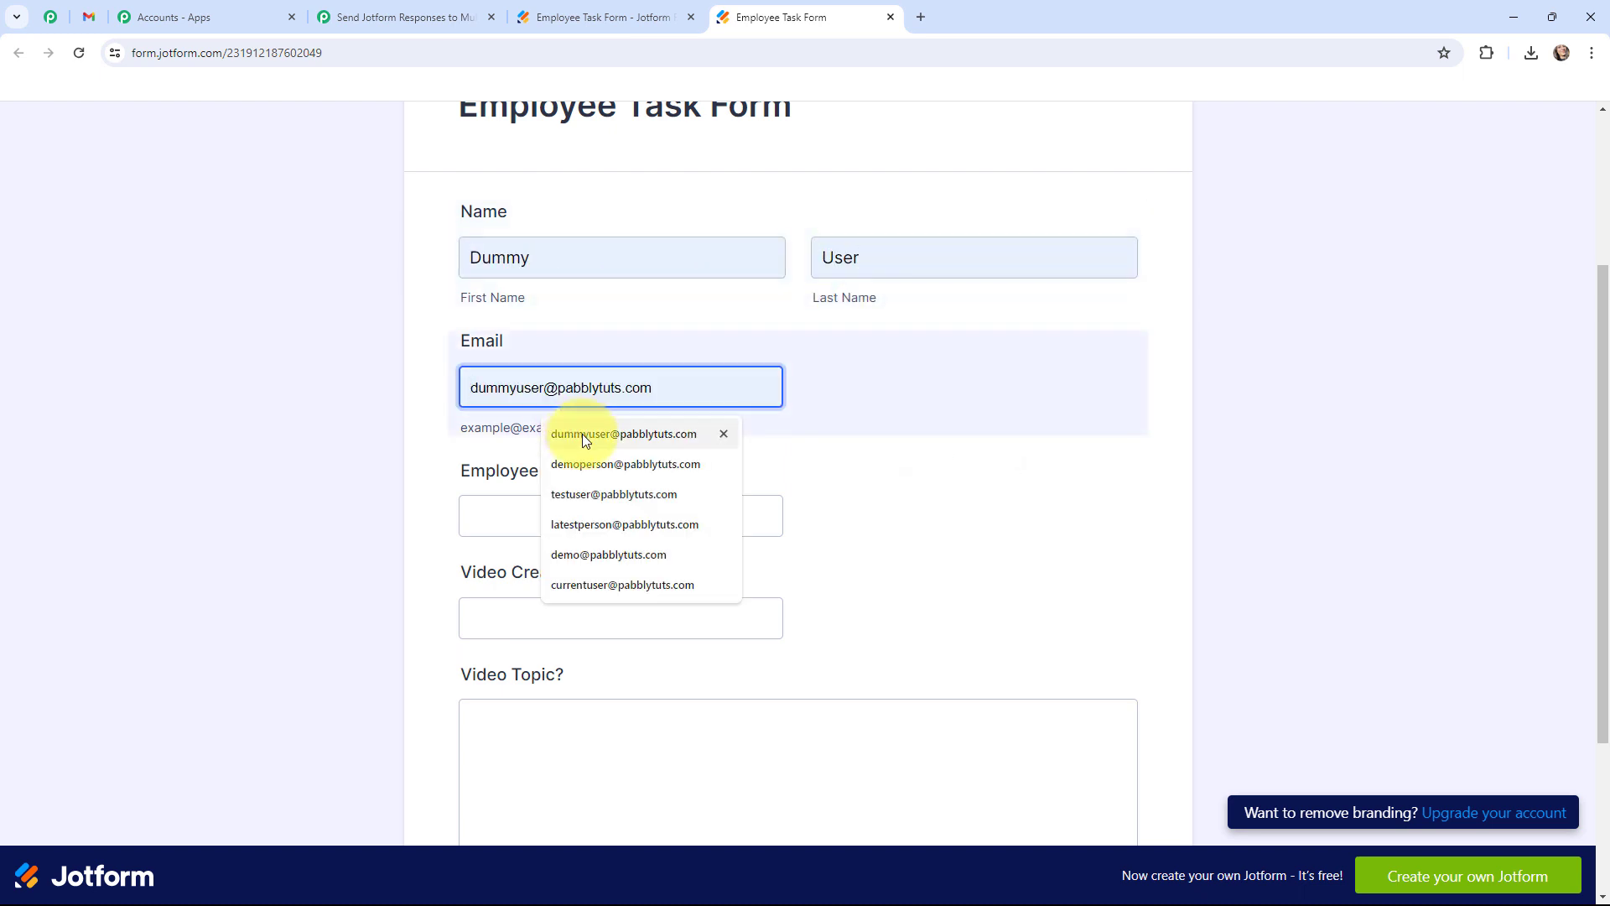
pyautogui.click(582, 435)
pyautogui.click(539, 514)
pyautogui.click(570, 623)
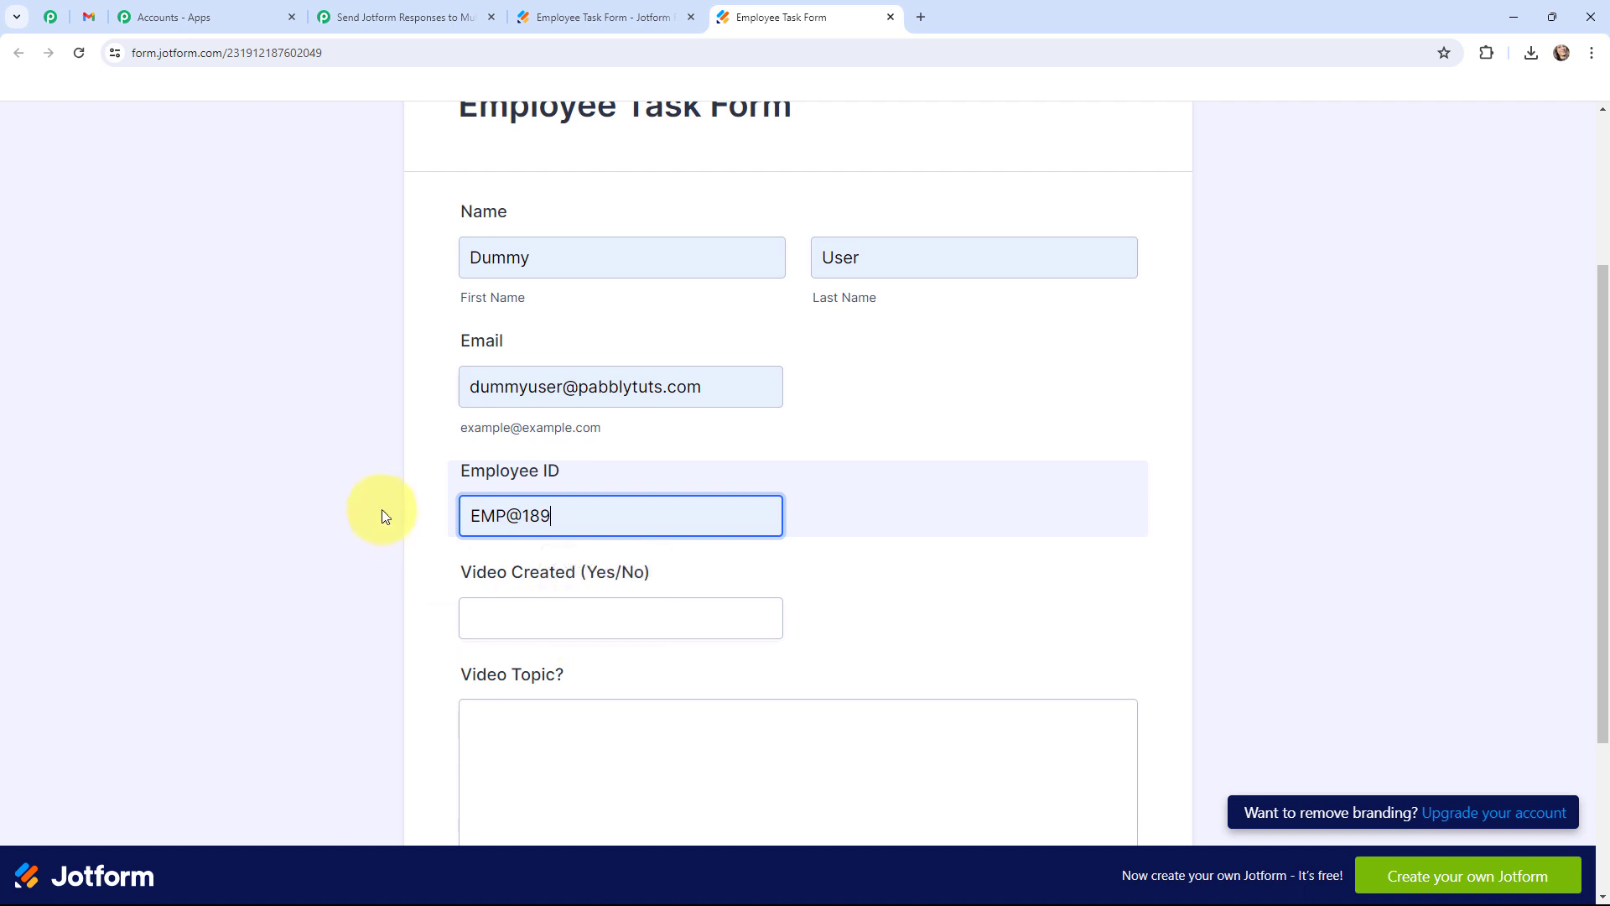
# Answer Yes for Video Created, fill Video Topic, and submit the test form.
pyautogui.scroll(-2, 382, 503)
pyautogui.click(514, 455)
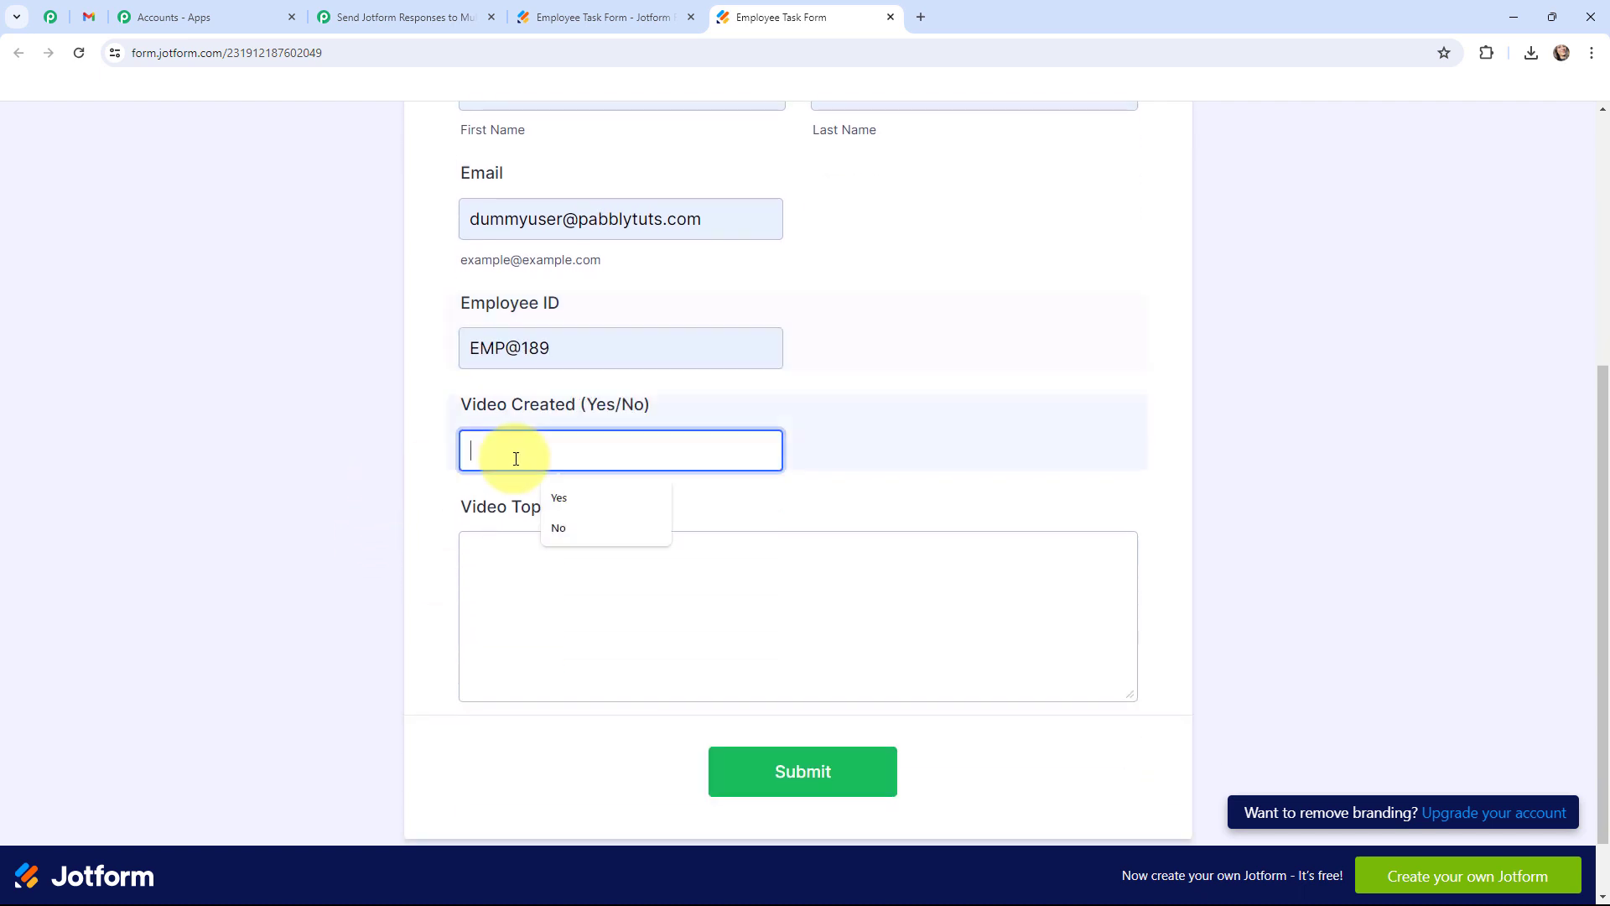
pyautogui.click(566, 497)
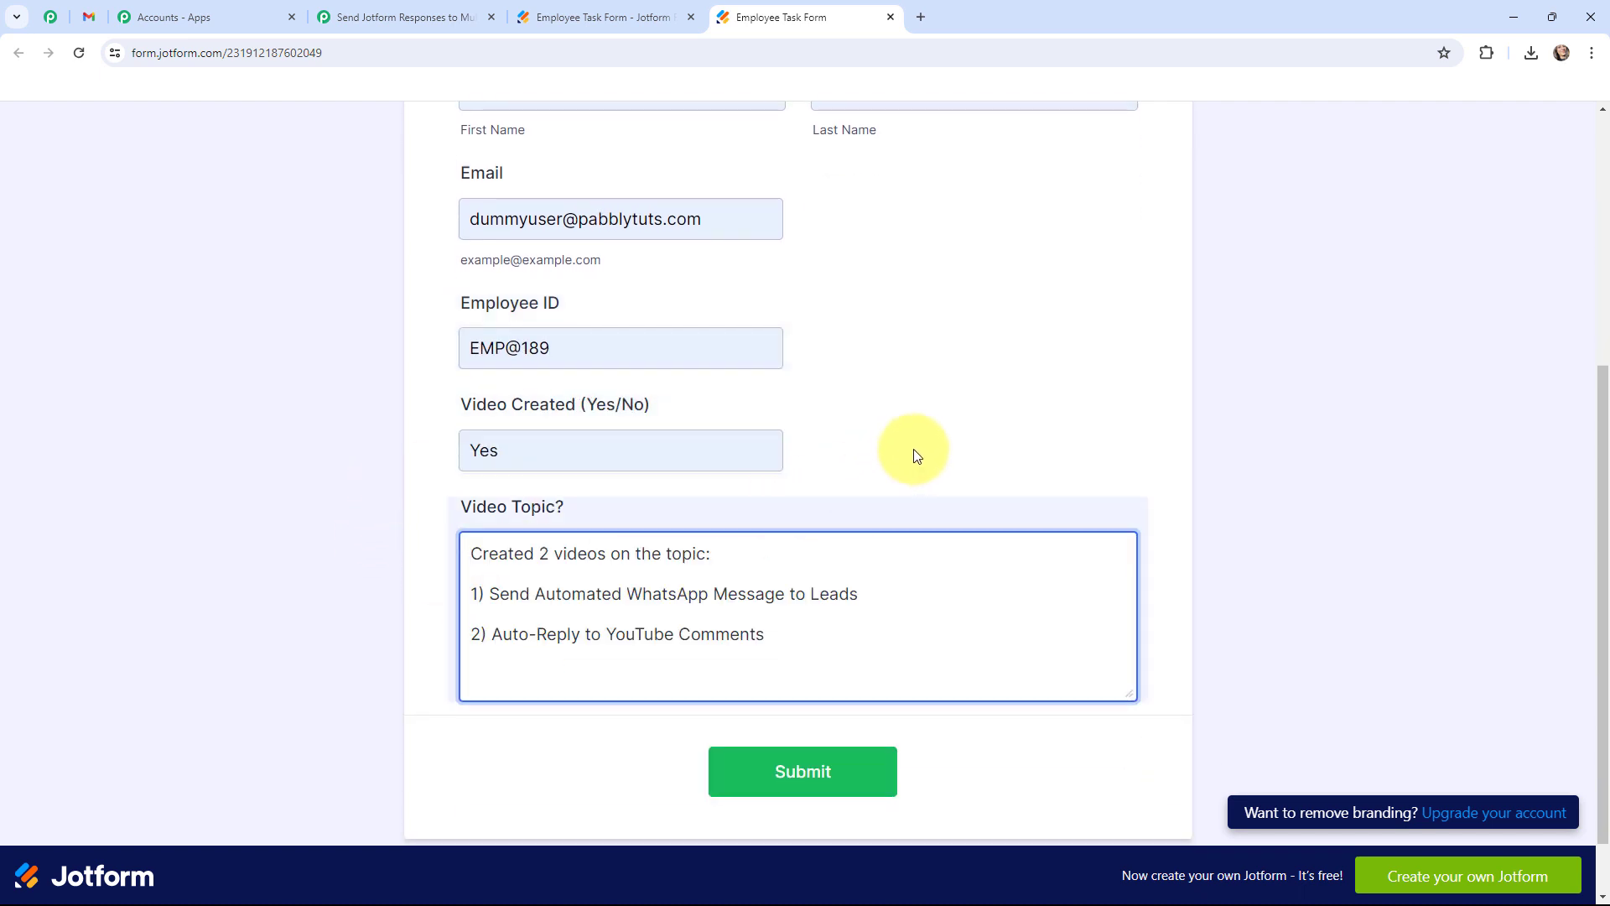
pyautogui.click(914, 450)
pyautogui.scroll(3, 913, 449)
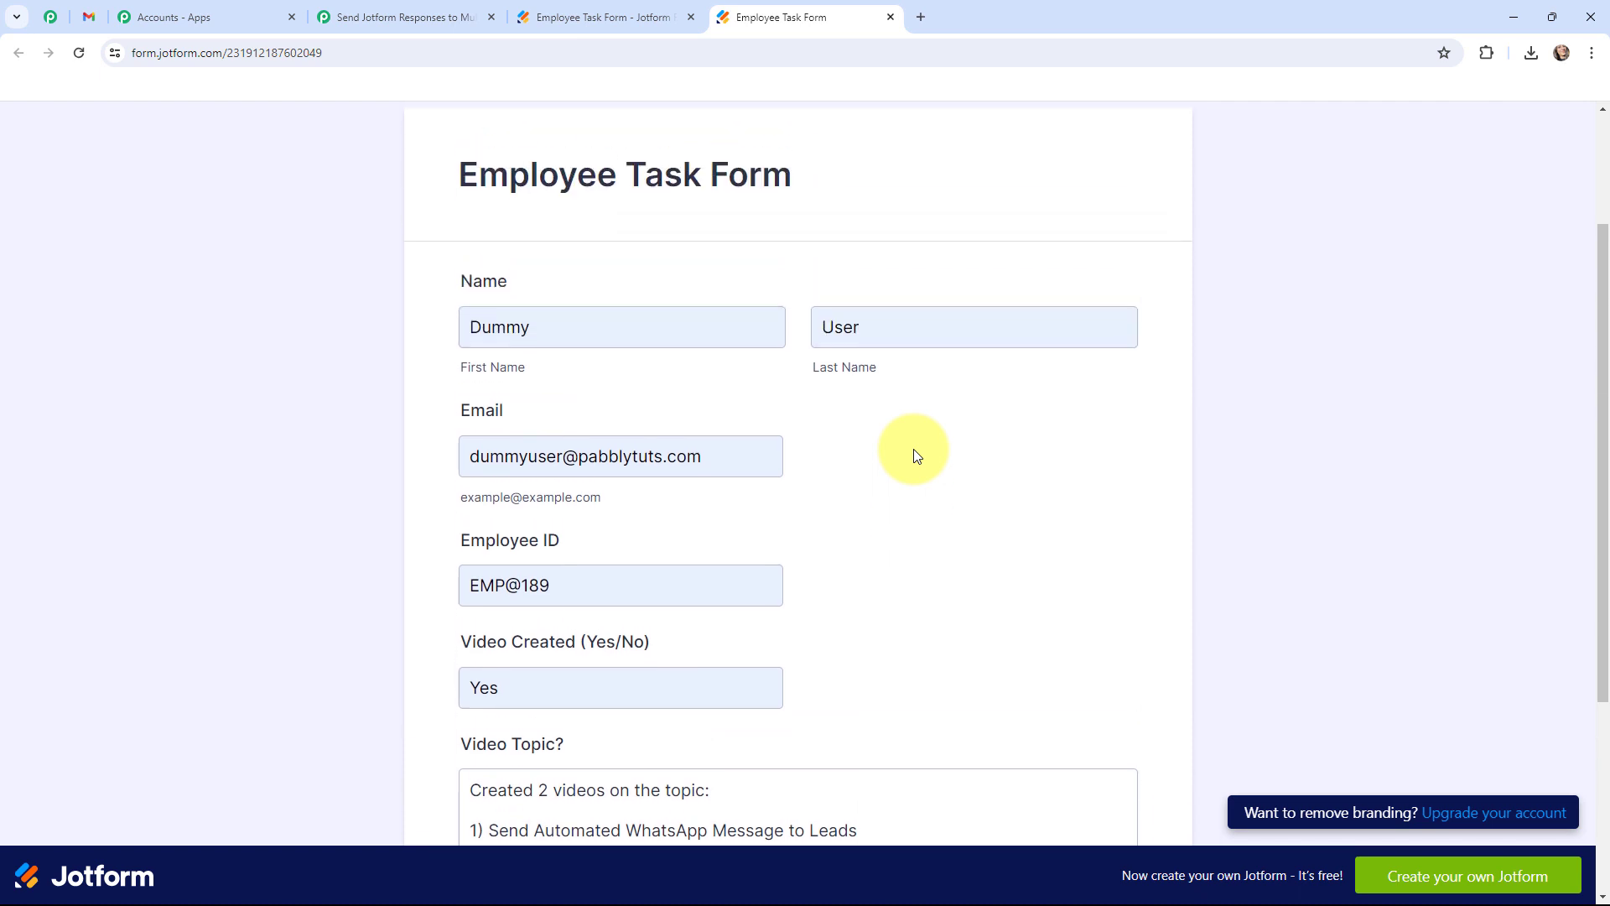
pyautogui.scroll(-2, 915, 454)
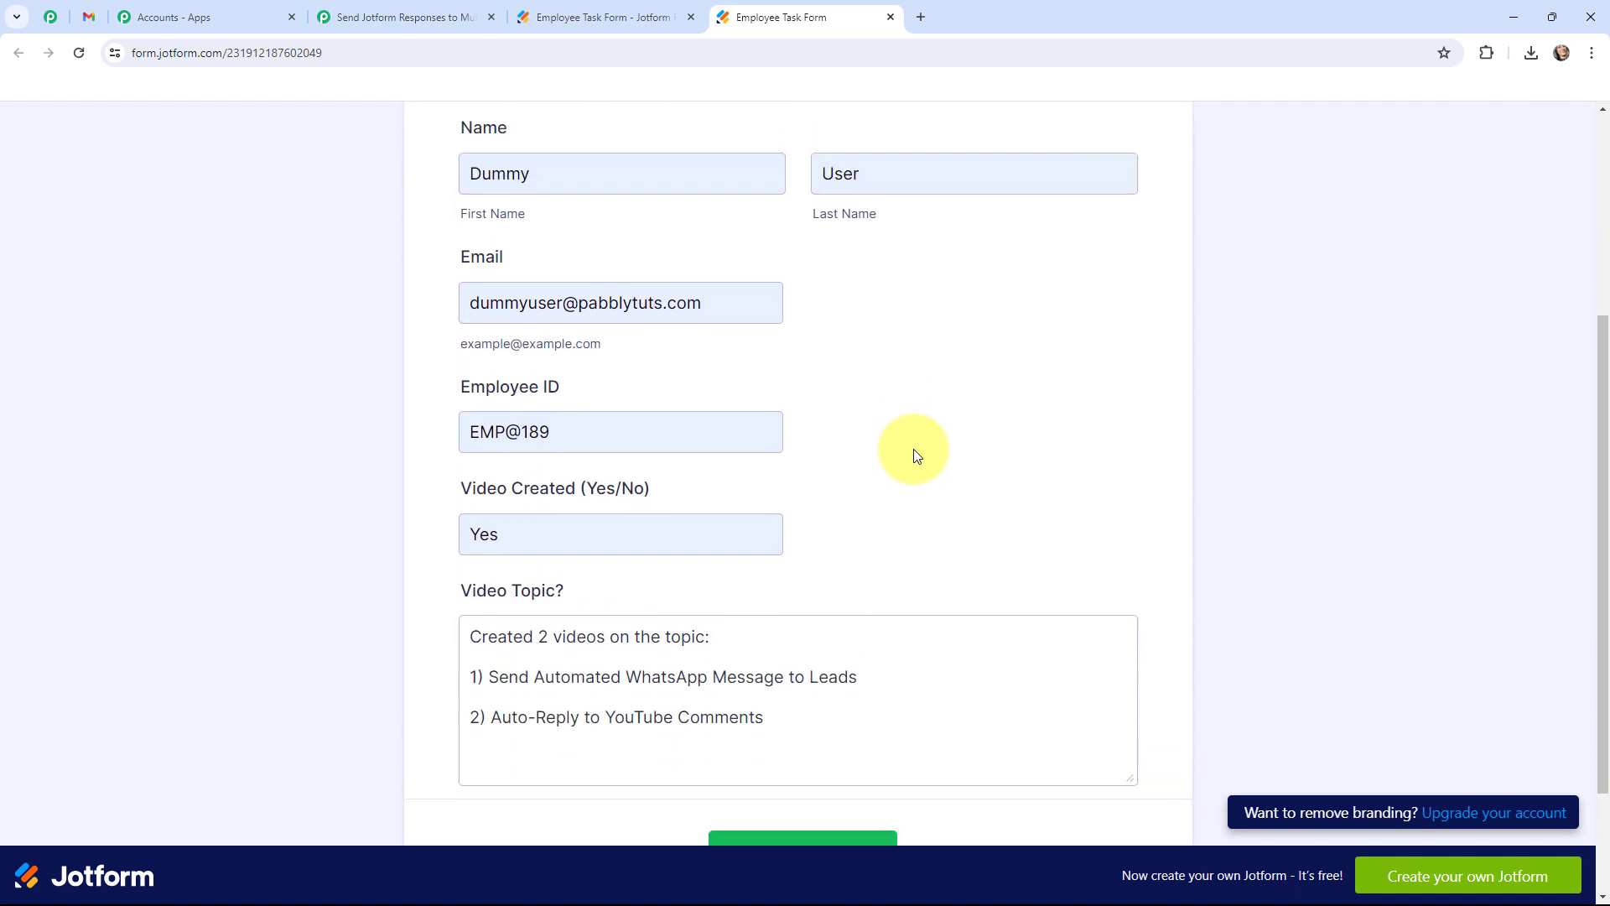
pyautogui.scroll(-2, 914, 450)
pyautogui.click(801, 700)
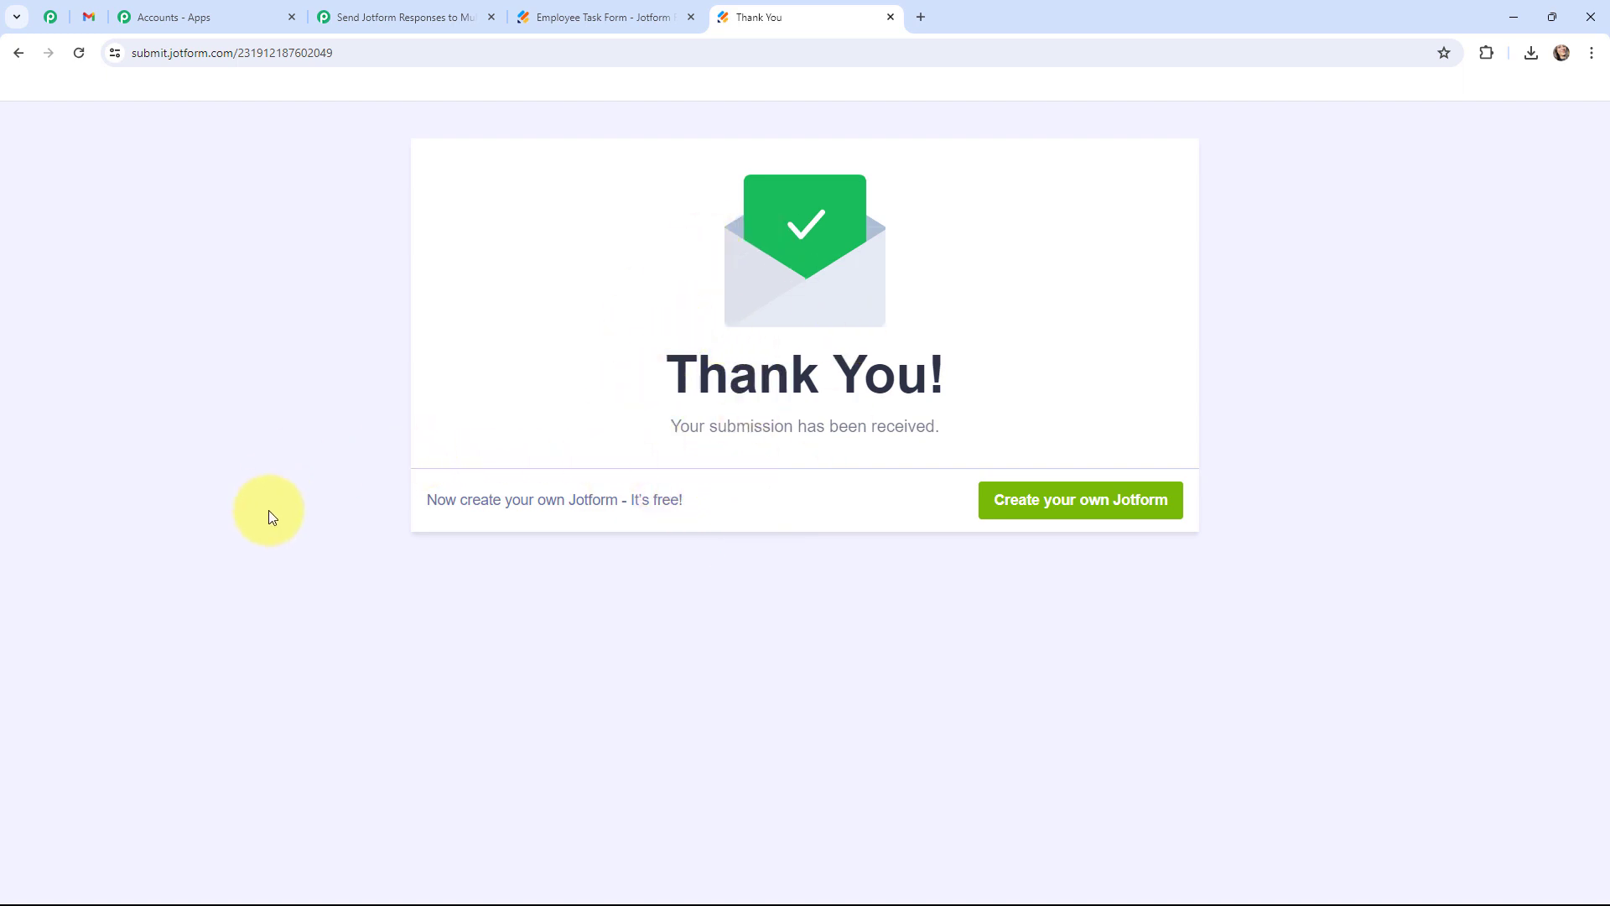
# Back in Pabbly Connect, review the captured Dummy User response's name, email, employee ID and answers.
pyautogui.click(408, 15)
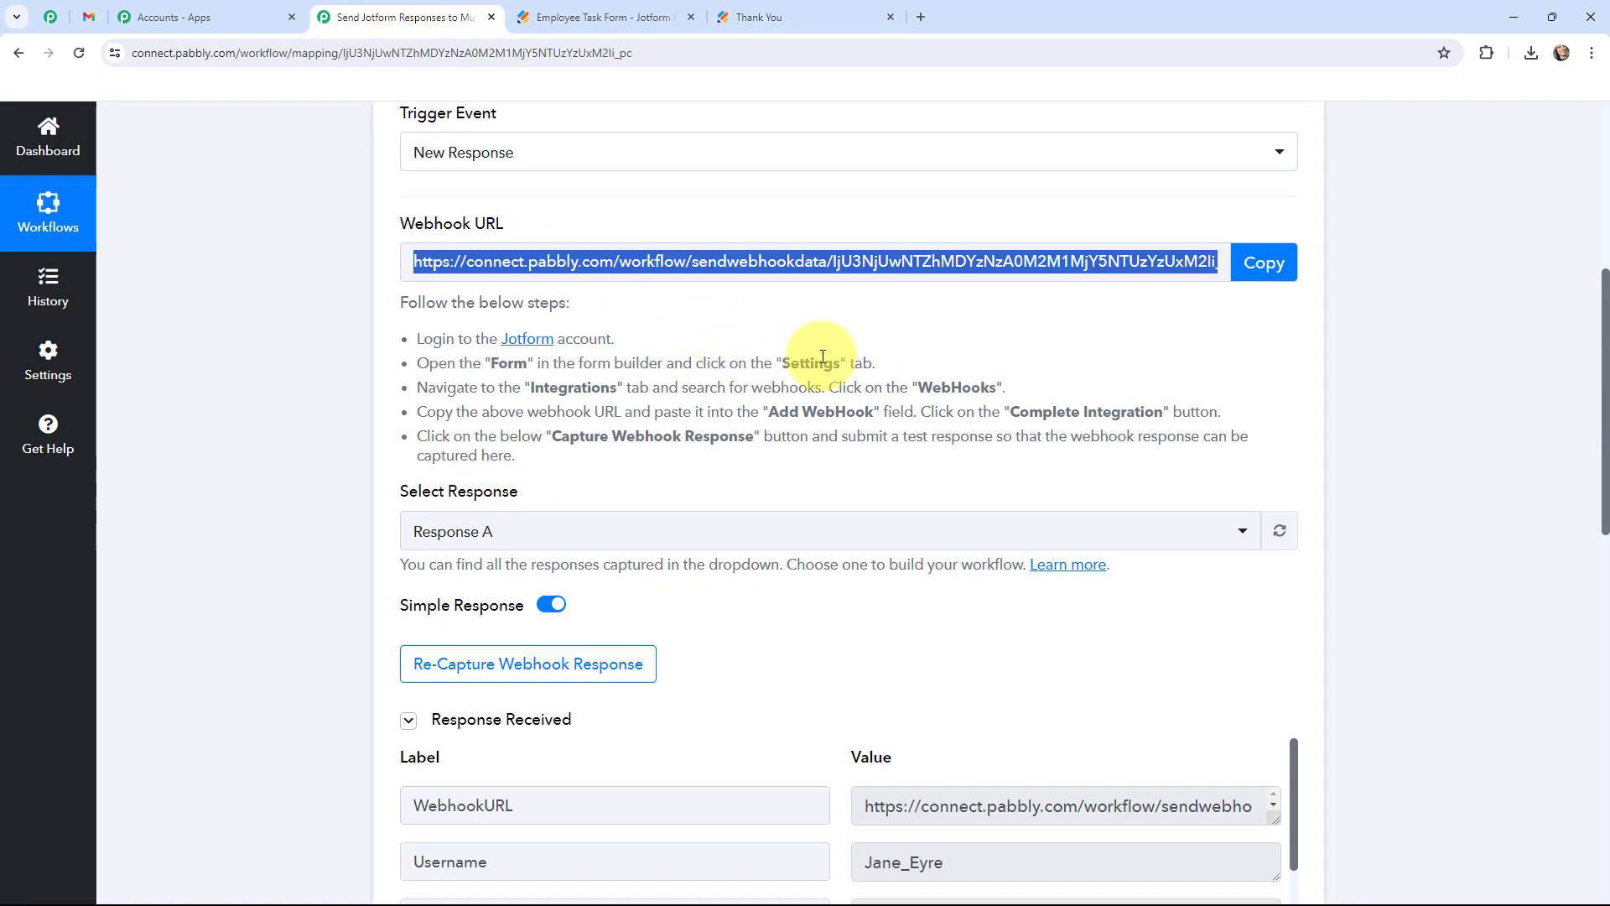
pyautogui.scroll(-3, 823, 357)
pyautogui.scroll(-5, 823, 357)
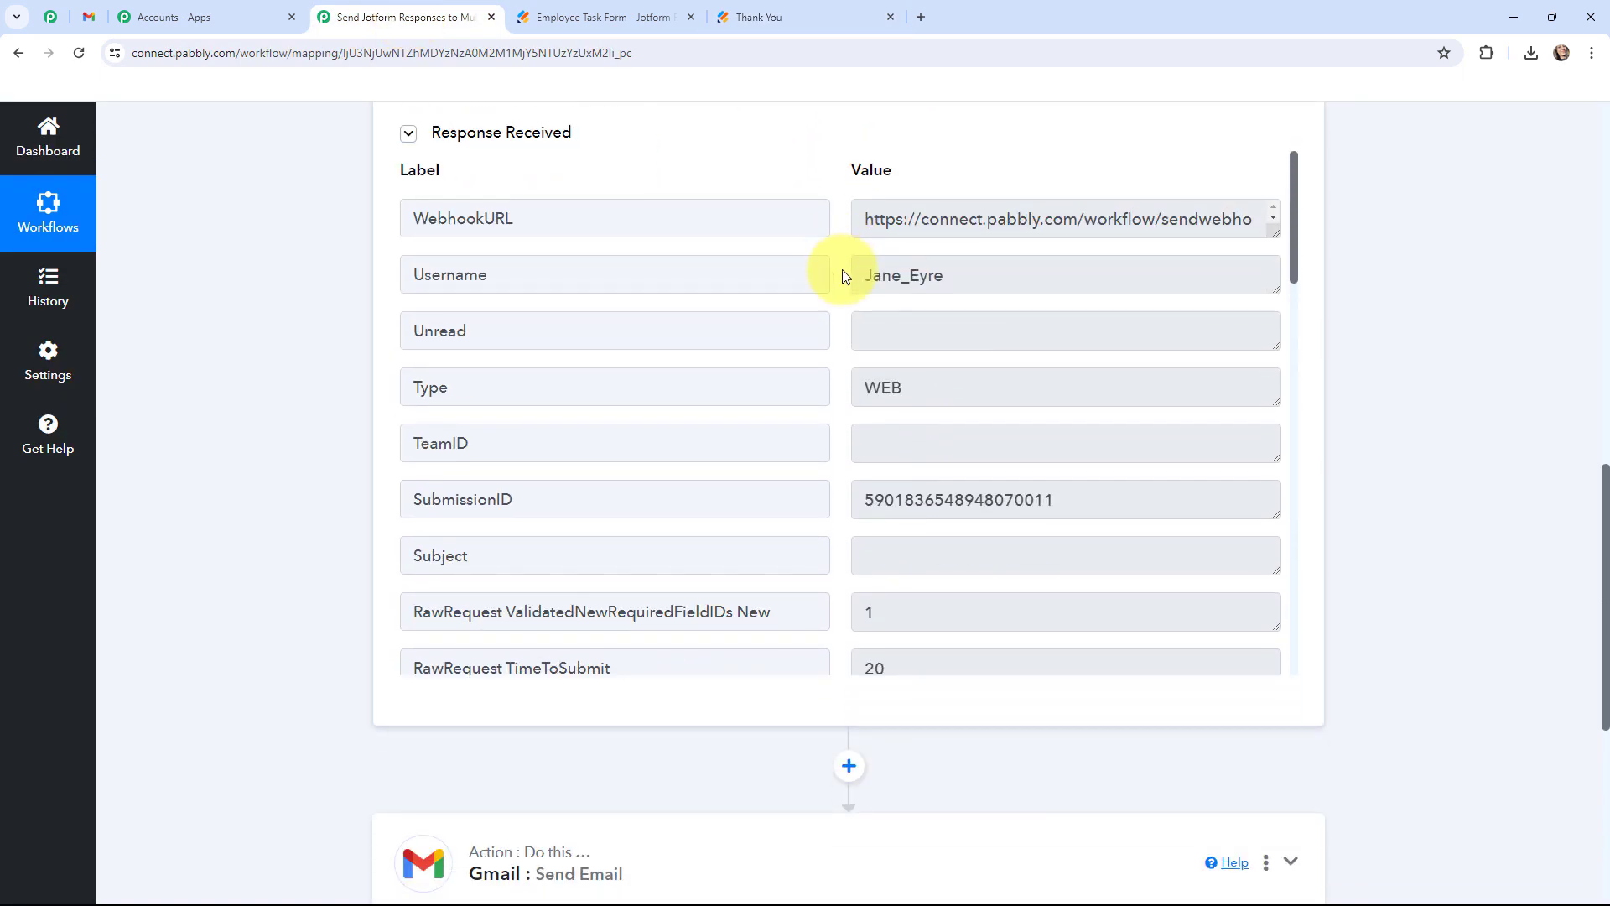
pyautogui.scroll(-6, 842, 310)
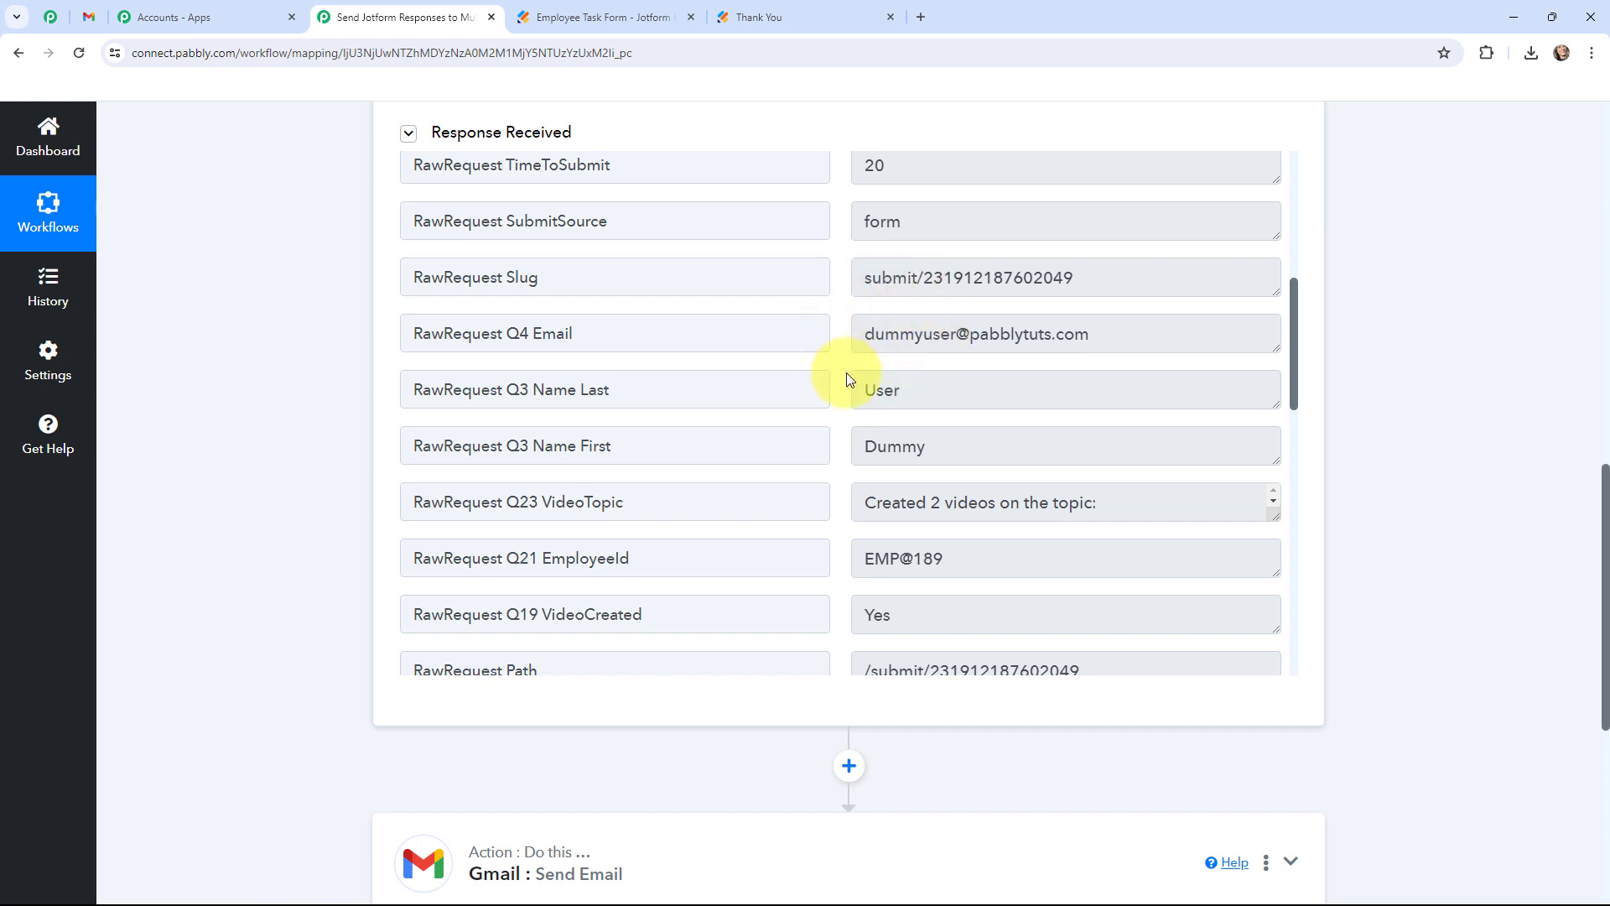
pyautogui.scroll(-1, 847, 379)
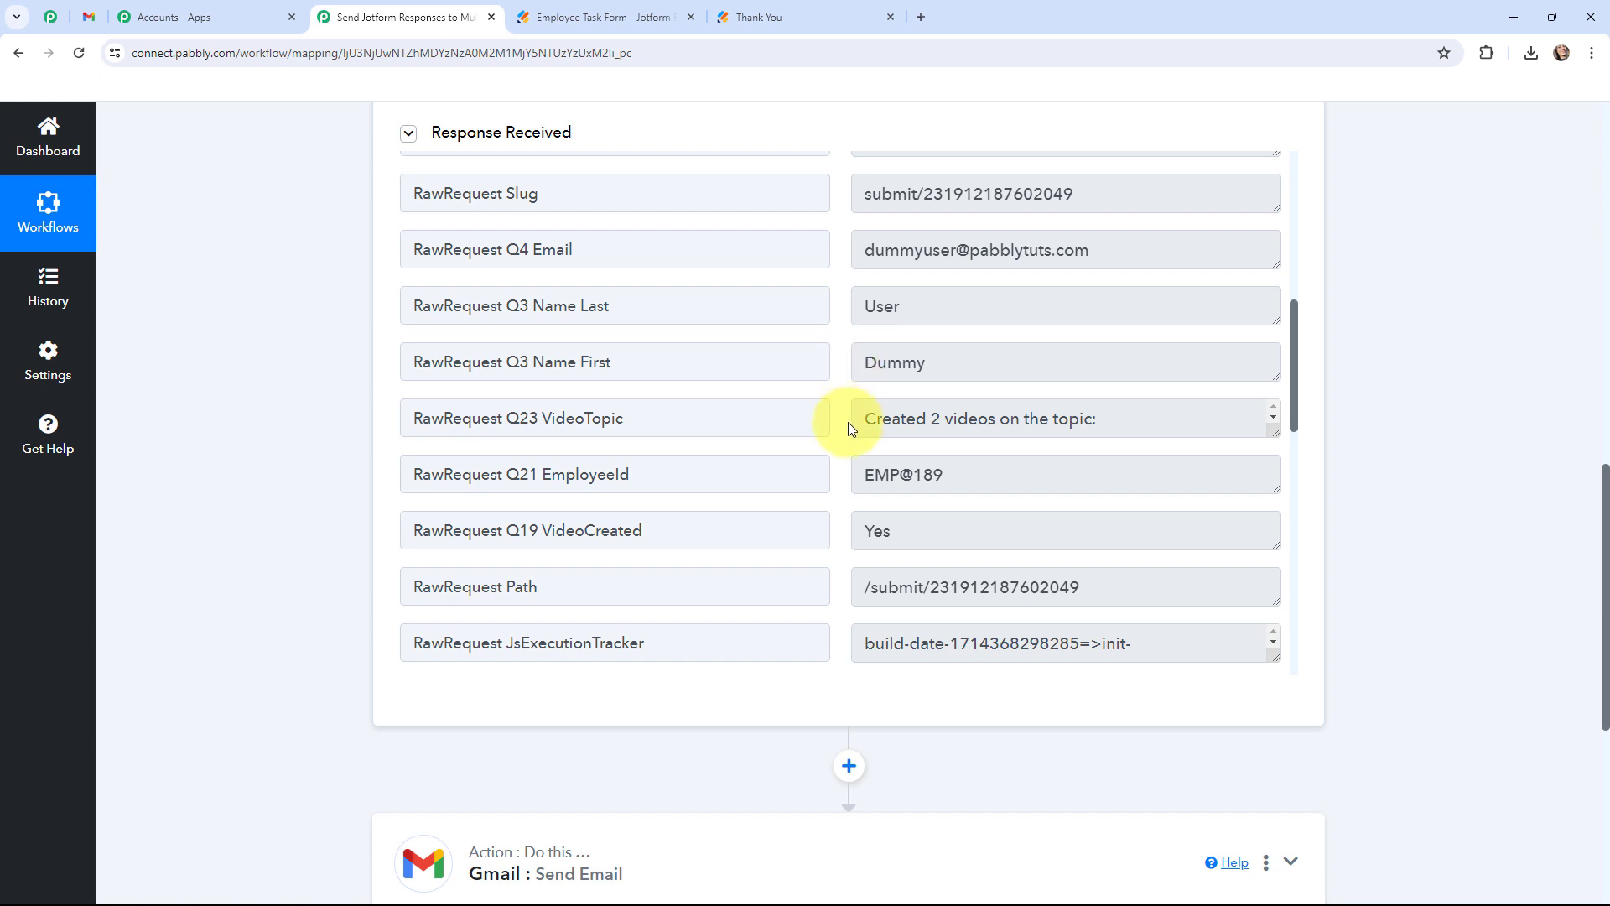
pyautogui.scroll(-1, 849, 424)
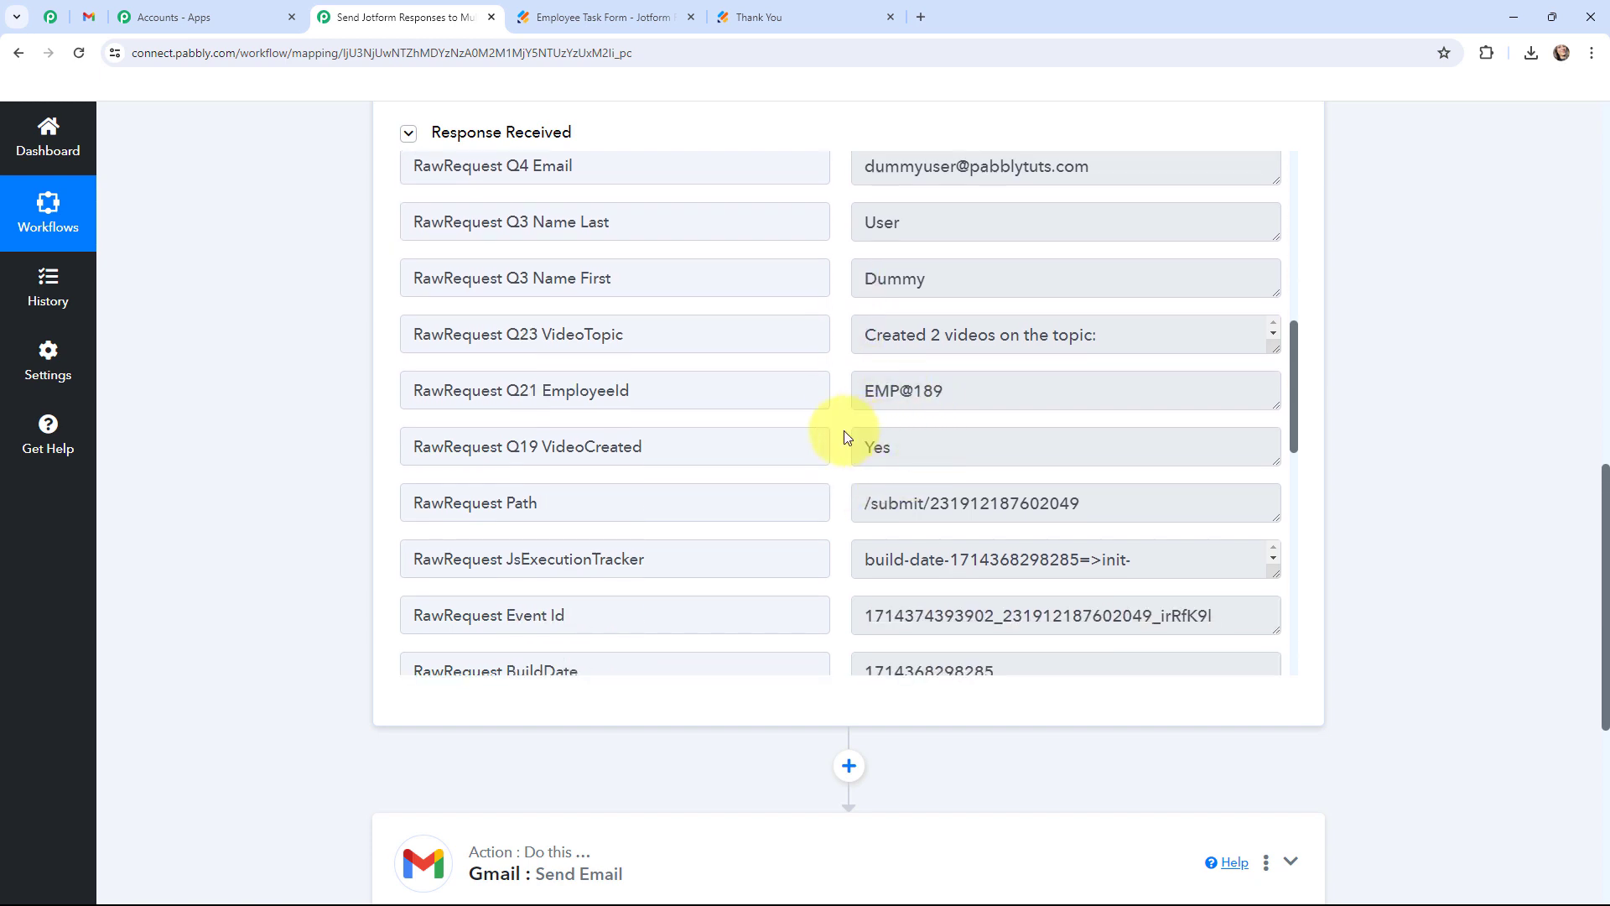
pyautogui.scroll(-5, 839, 435)
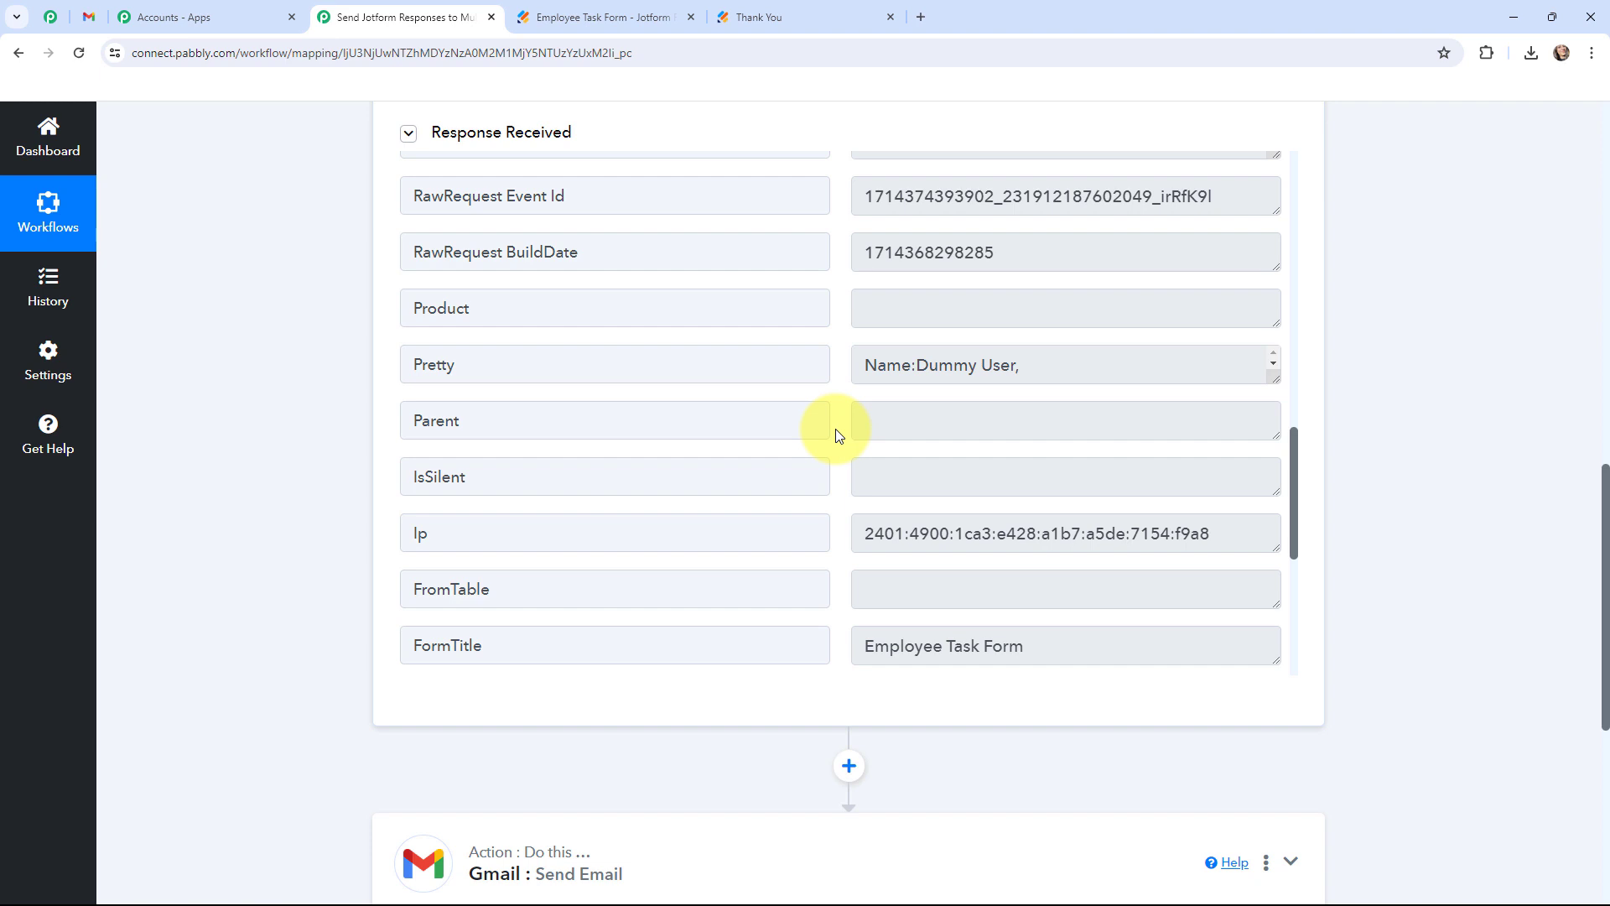
pyautogui.scroll(-1, 838, 435)
pyautogui.scroll(-1, 839, 435)
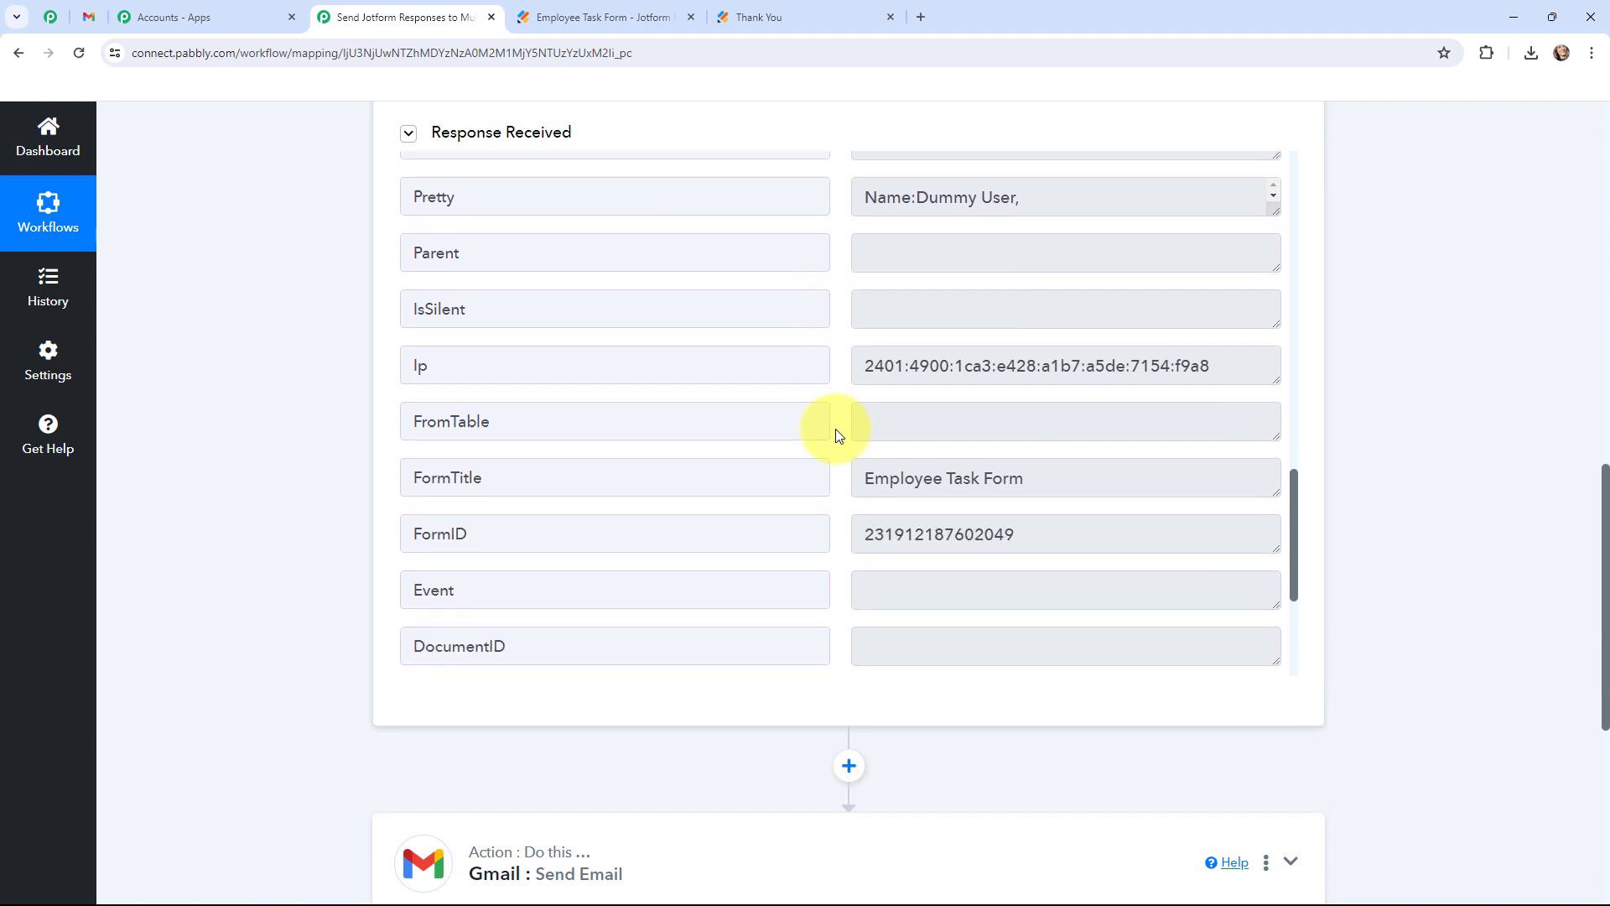
pyautogui.moveTo(862, 478); pyautogui.dragTo(815, 535)
pyautogui.click(843, 514)
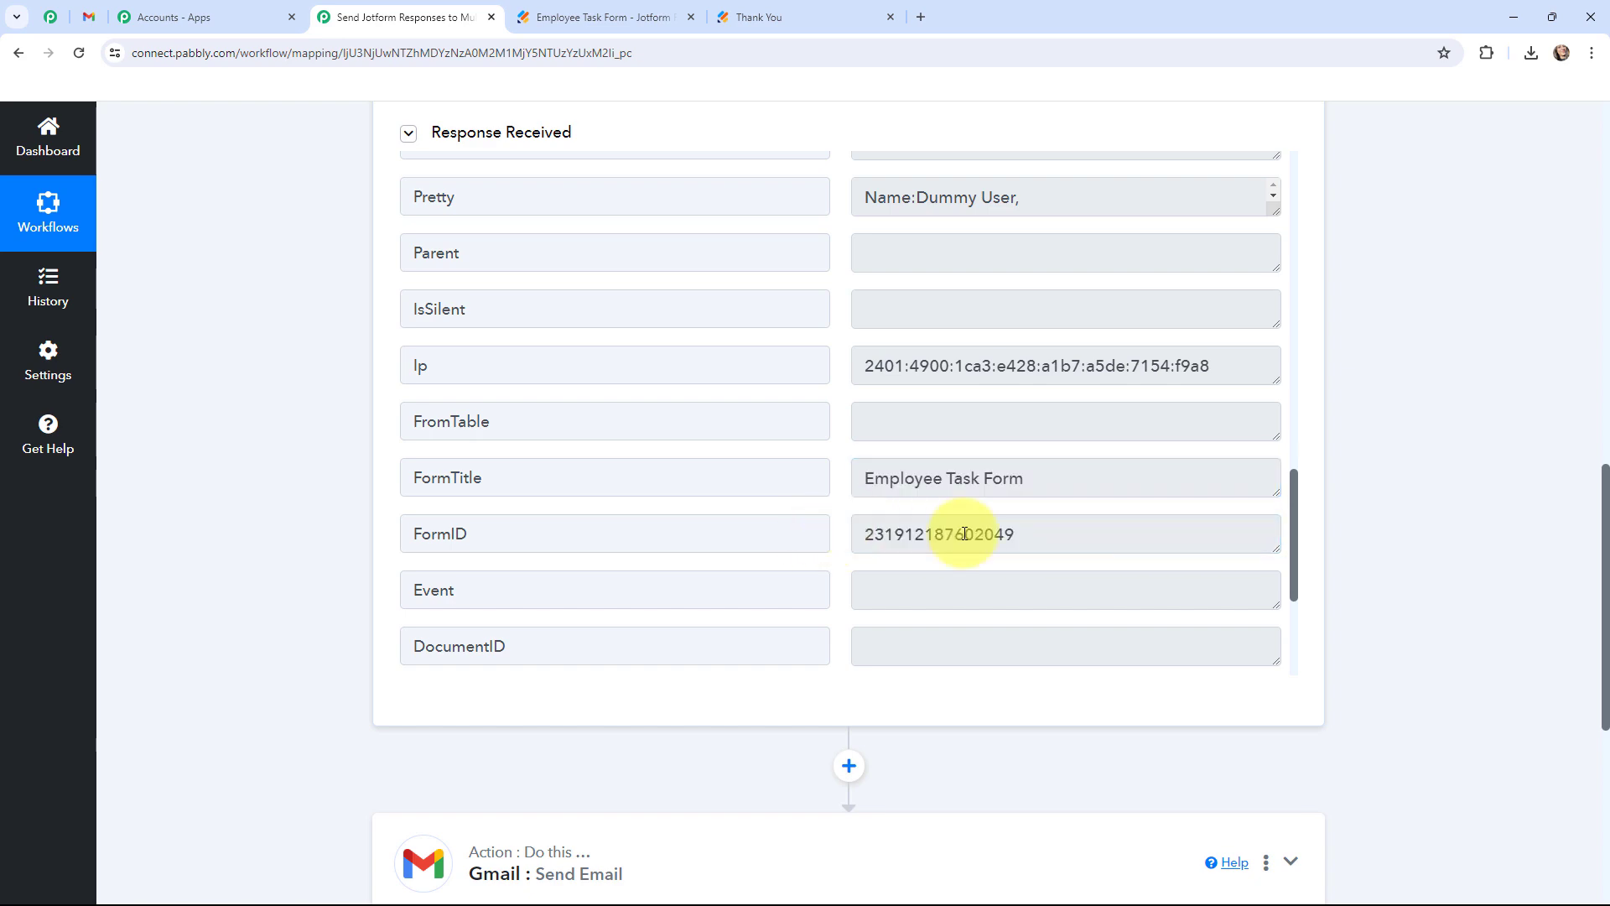
pyautogui.moveTo(1286, 505); pyautogui.dragTo(1258, 209)
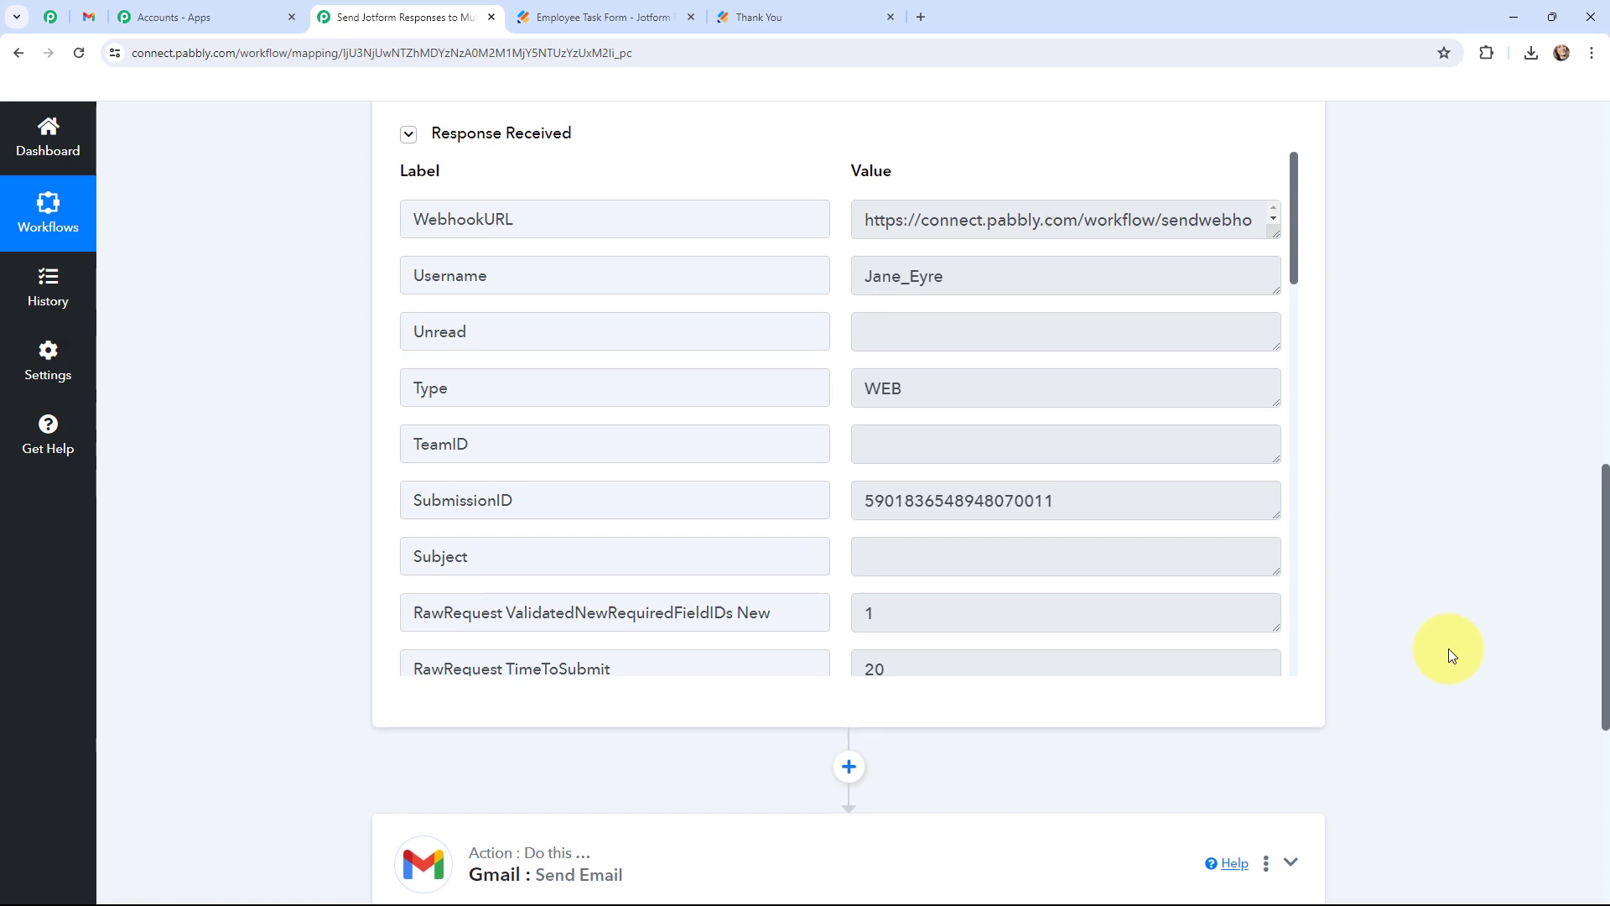
pyautogui.scroll(15, 1448, 647)
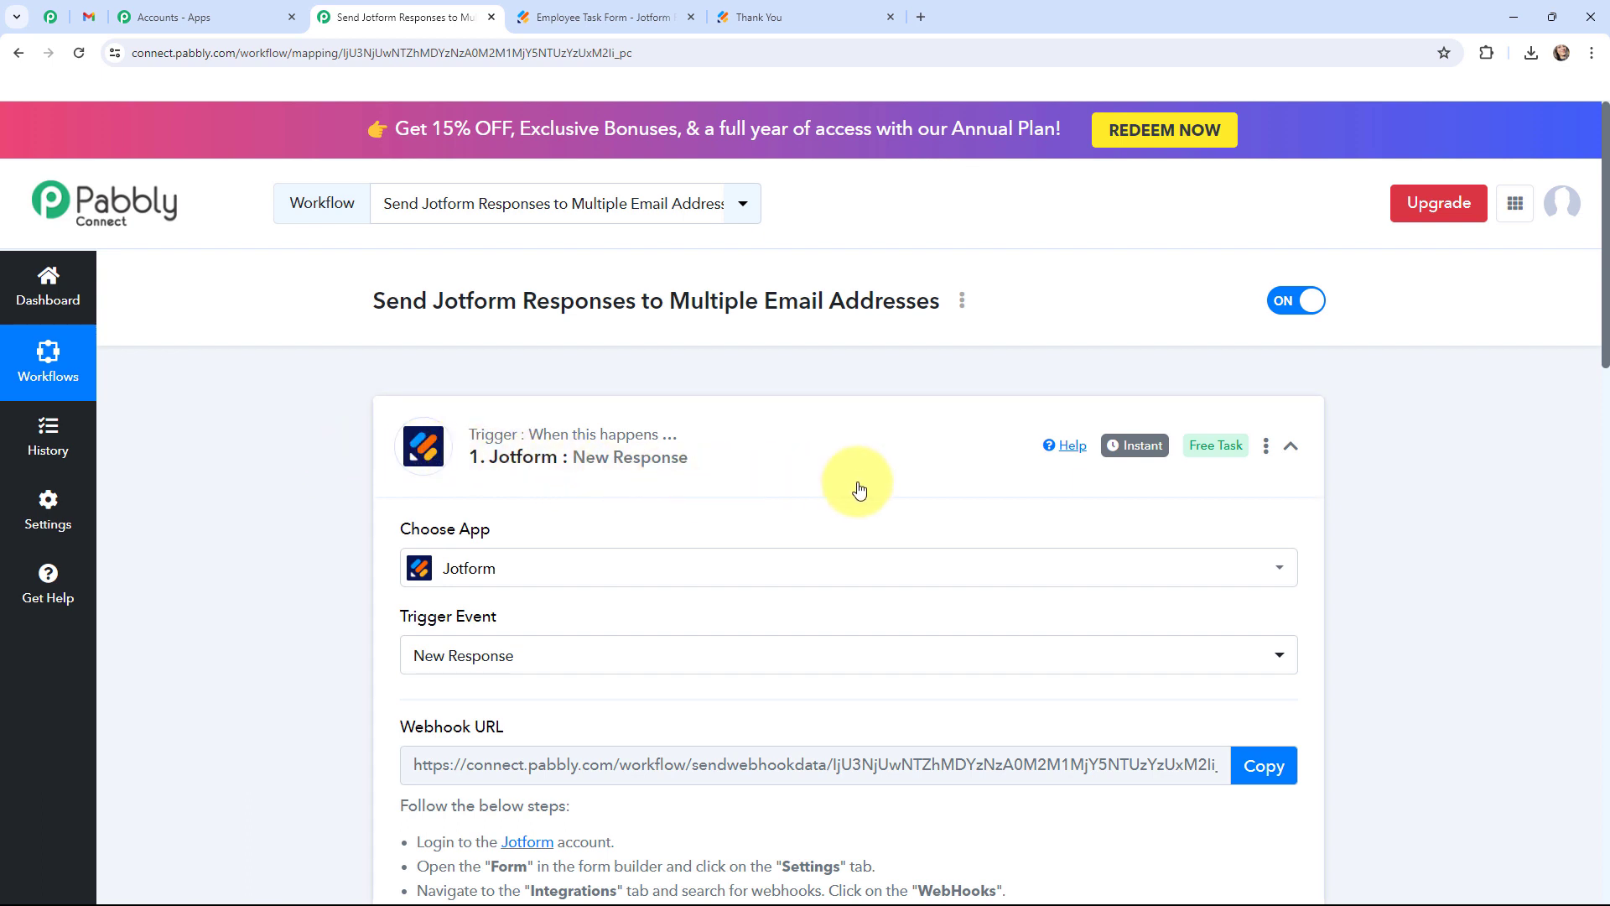
# Collapse the Jotform trigger card and expand the Gmail Send Email action step.
pyautogui.moveTo(1123, 459)
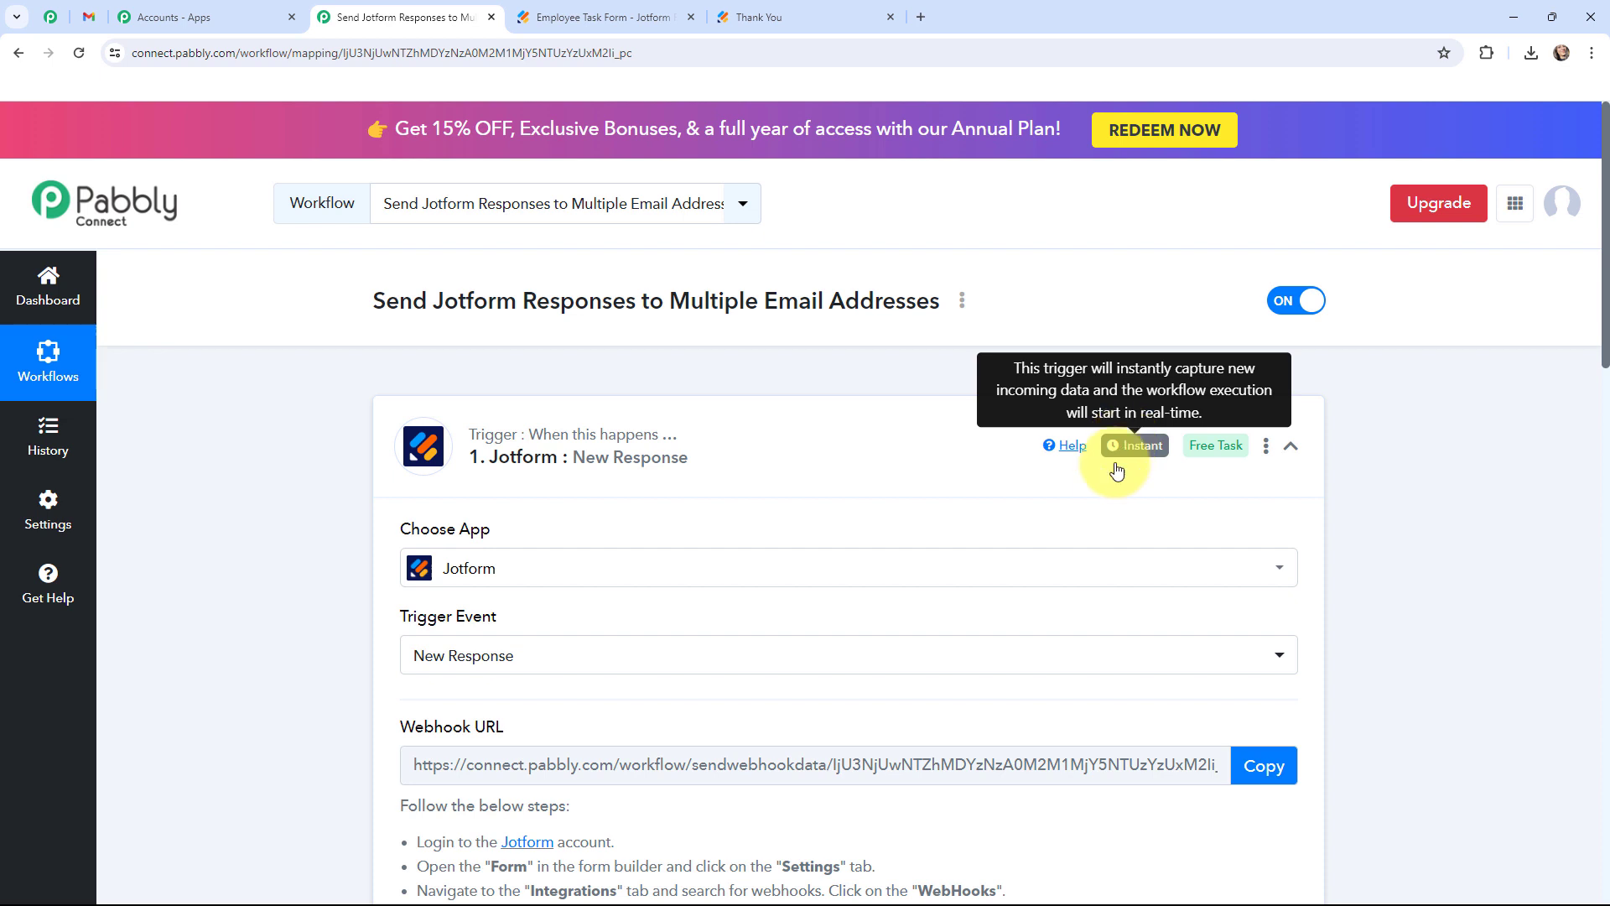
pyautogui.click(390, 415)
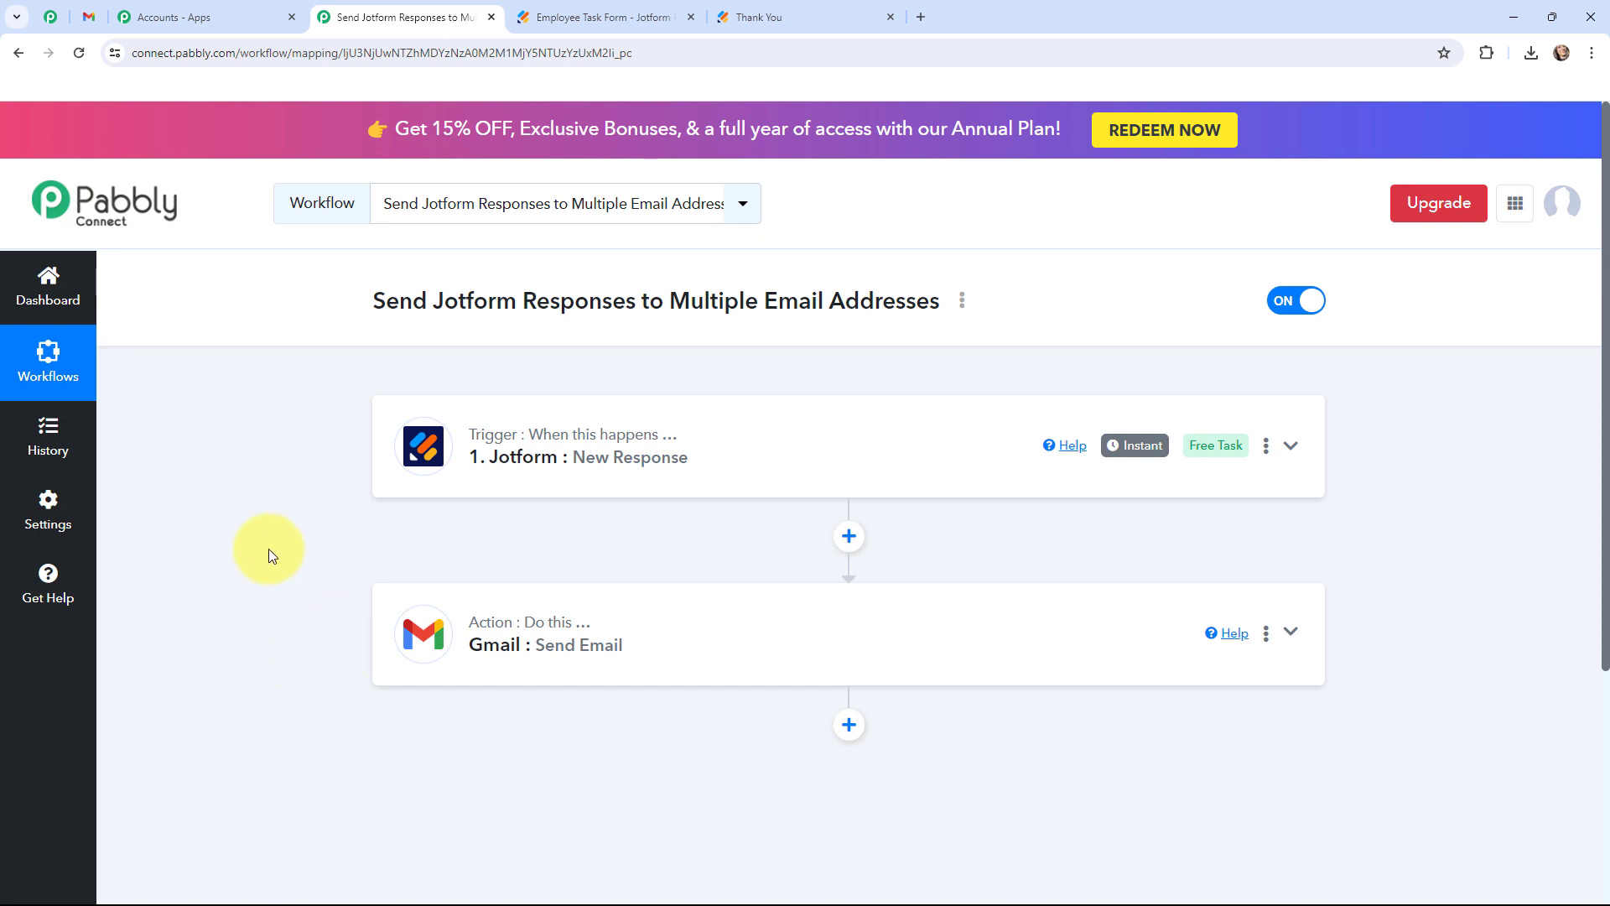
pyautogui.click(442, 626)
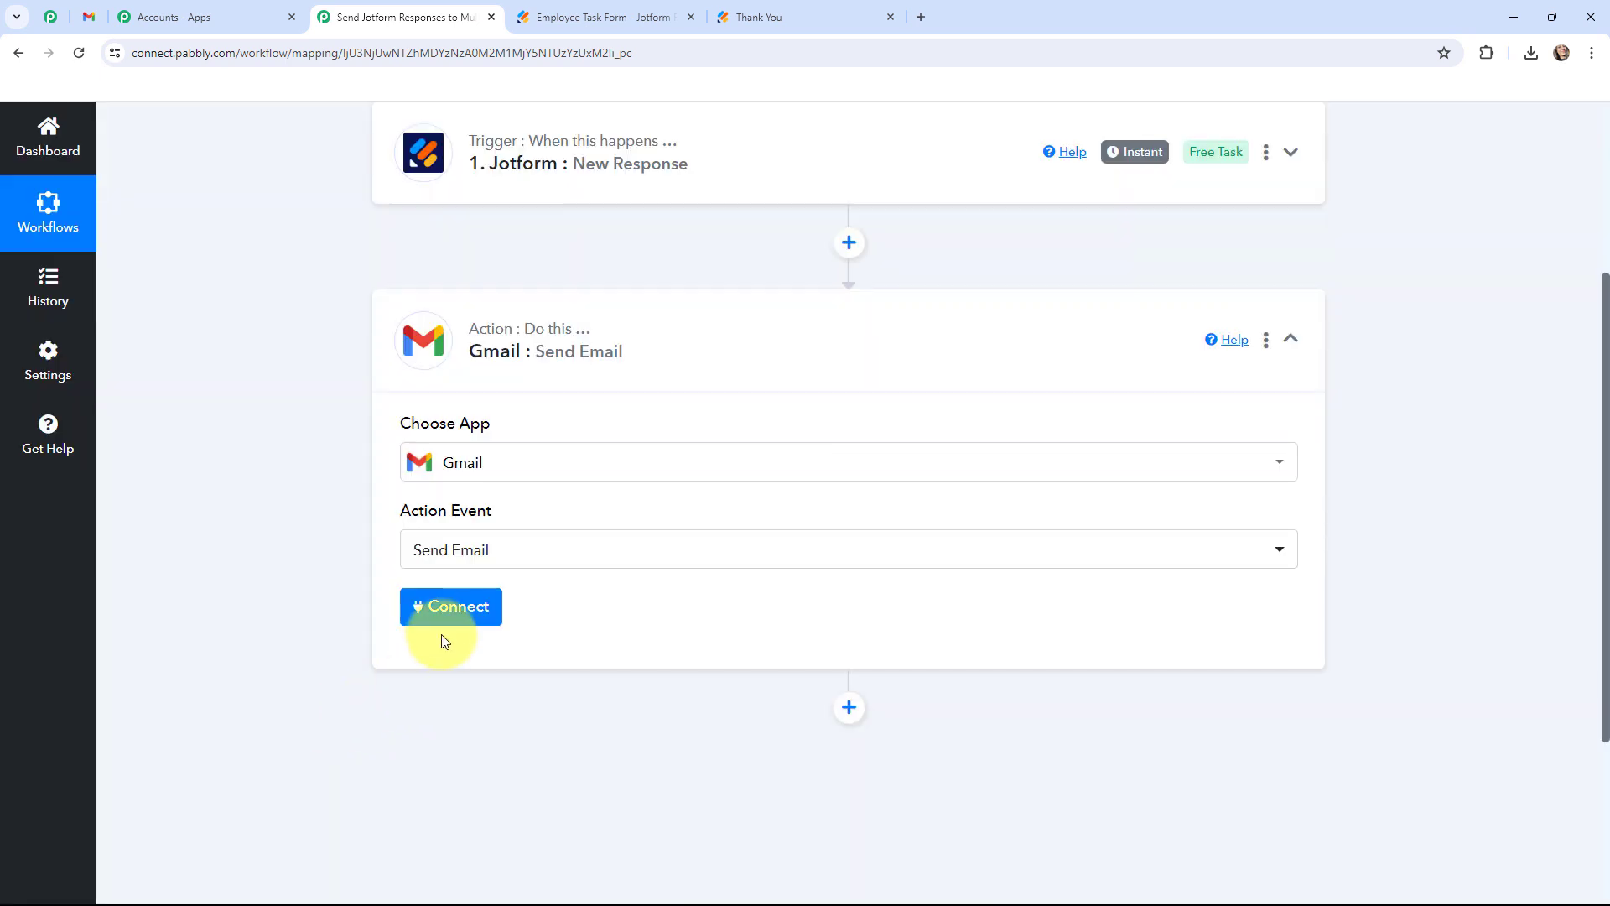
# Add a new Gmail connection, allow Pabbly Connect to send email, and dismiss the success message.
pyautogui.click(445, 610)
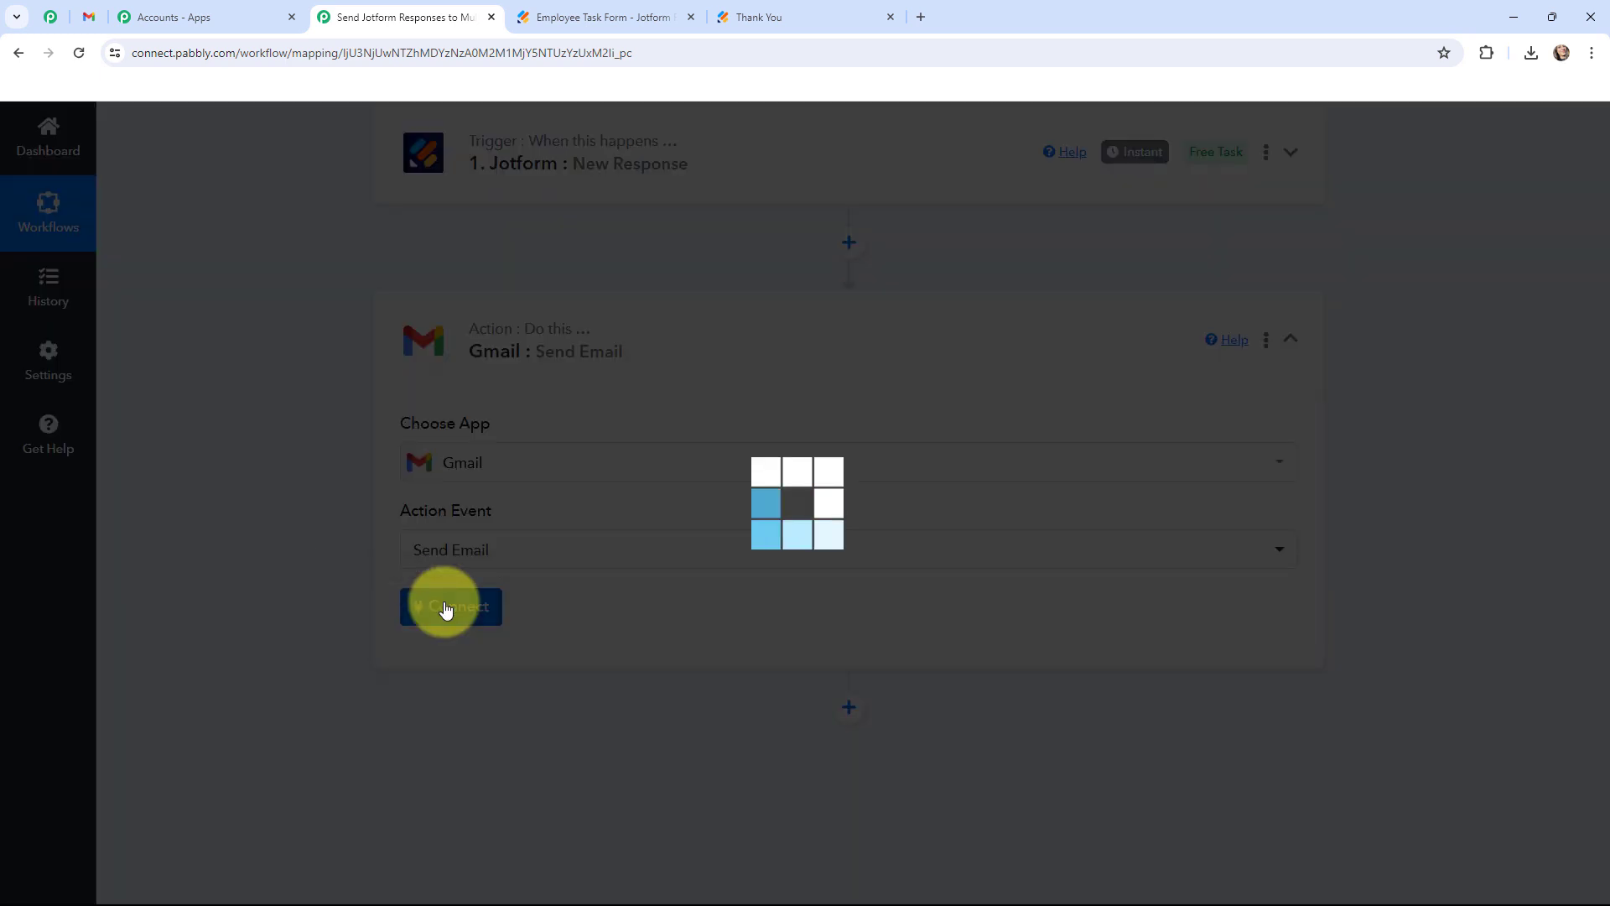
pyautogui.click(745, 319)
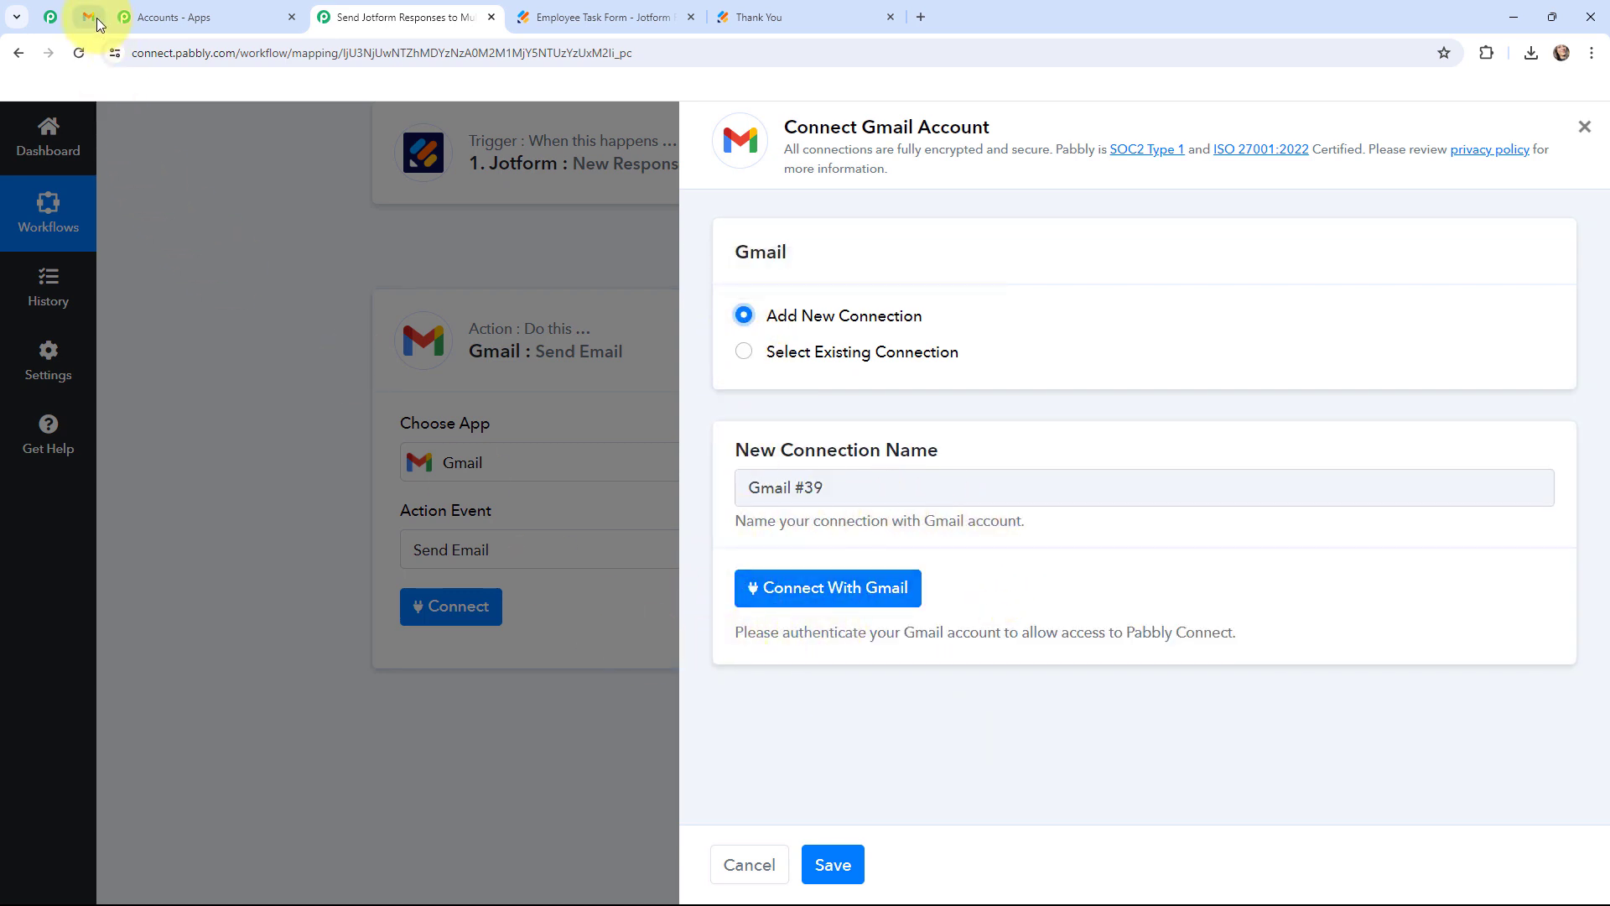
pyautogui.click(826, 591)
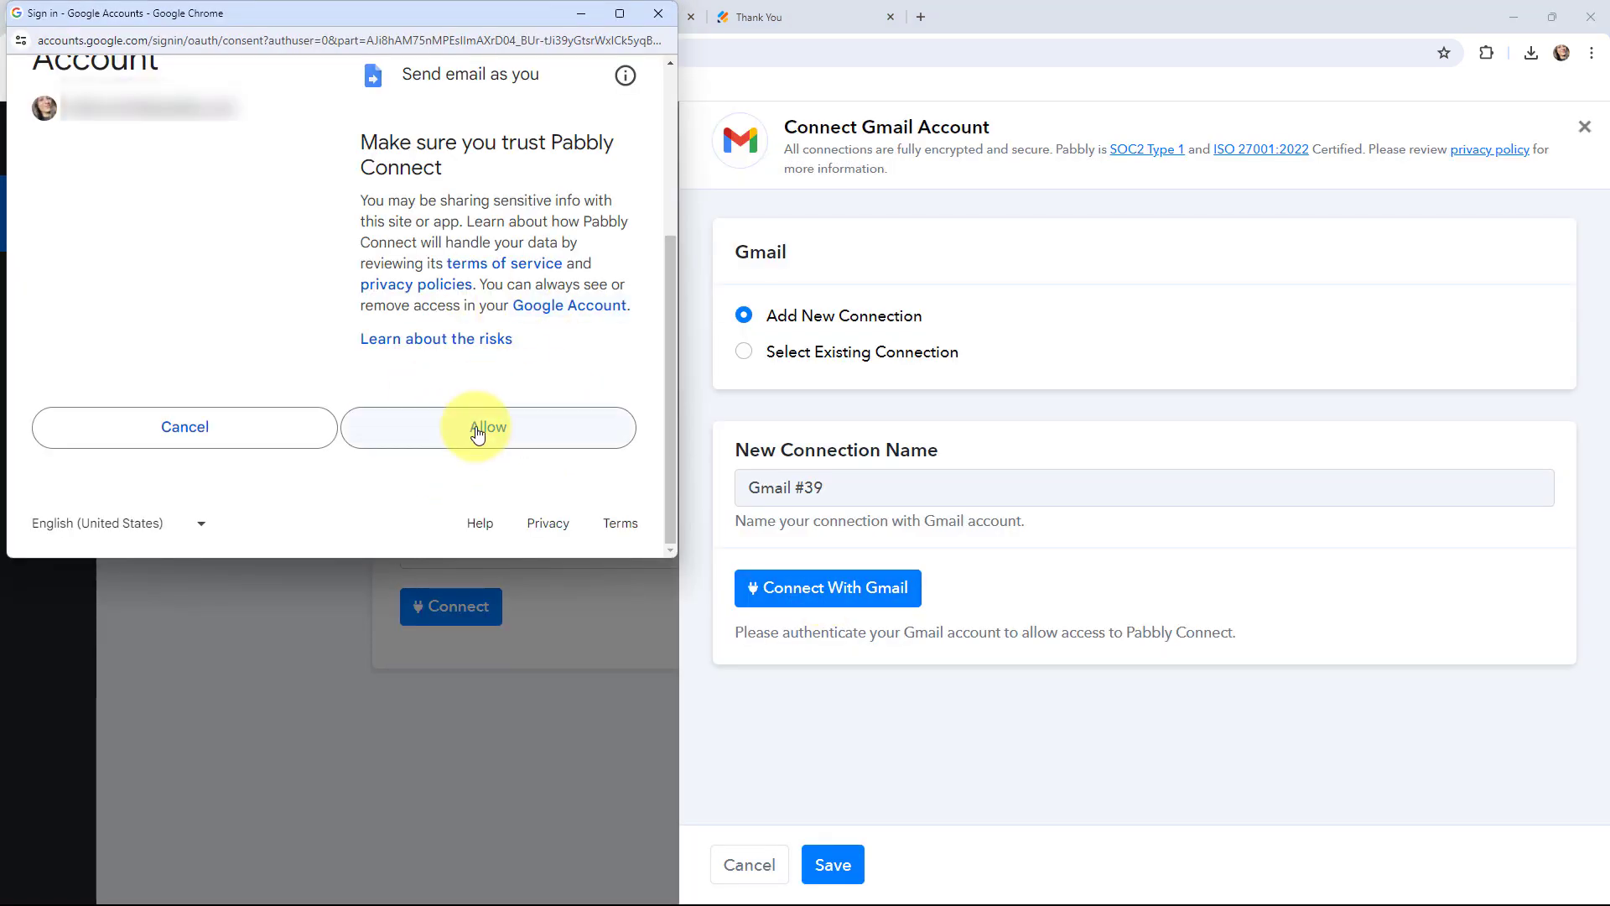
pyautogui.click(479, 431)
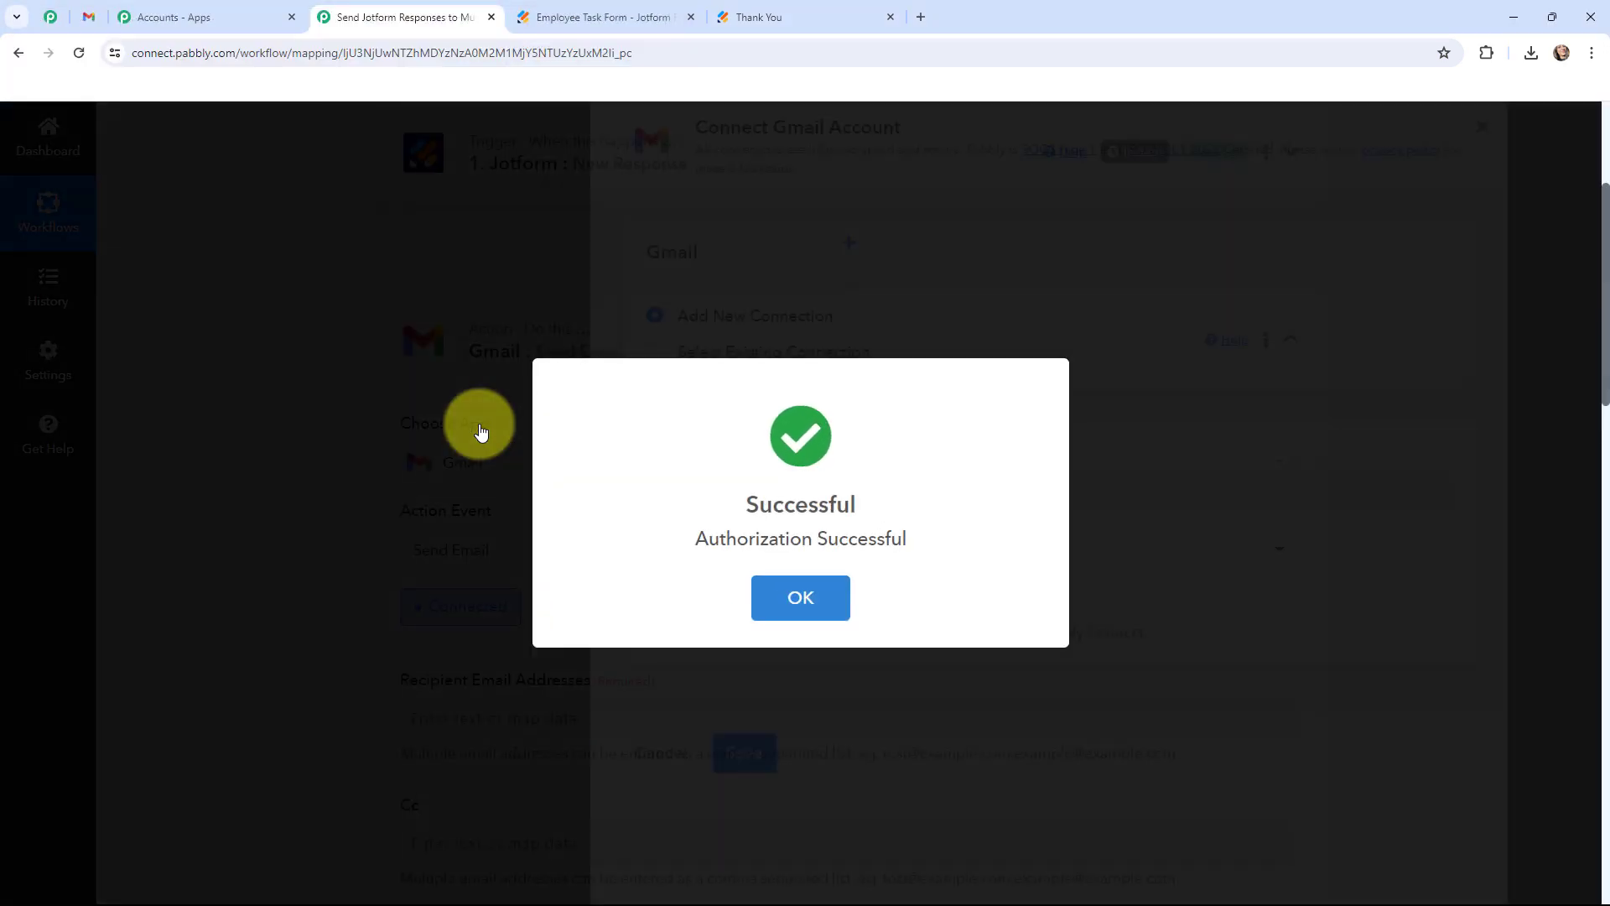
pyautogui.click(323, 439)
# Scroll down to the Gmail action's email fields and select the Recipient Email Addresses field.
pyautogui.scroll(-3, 324, 439)
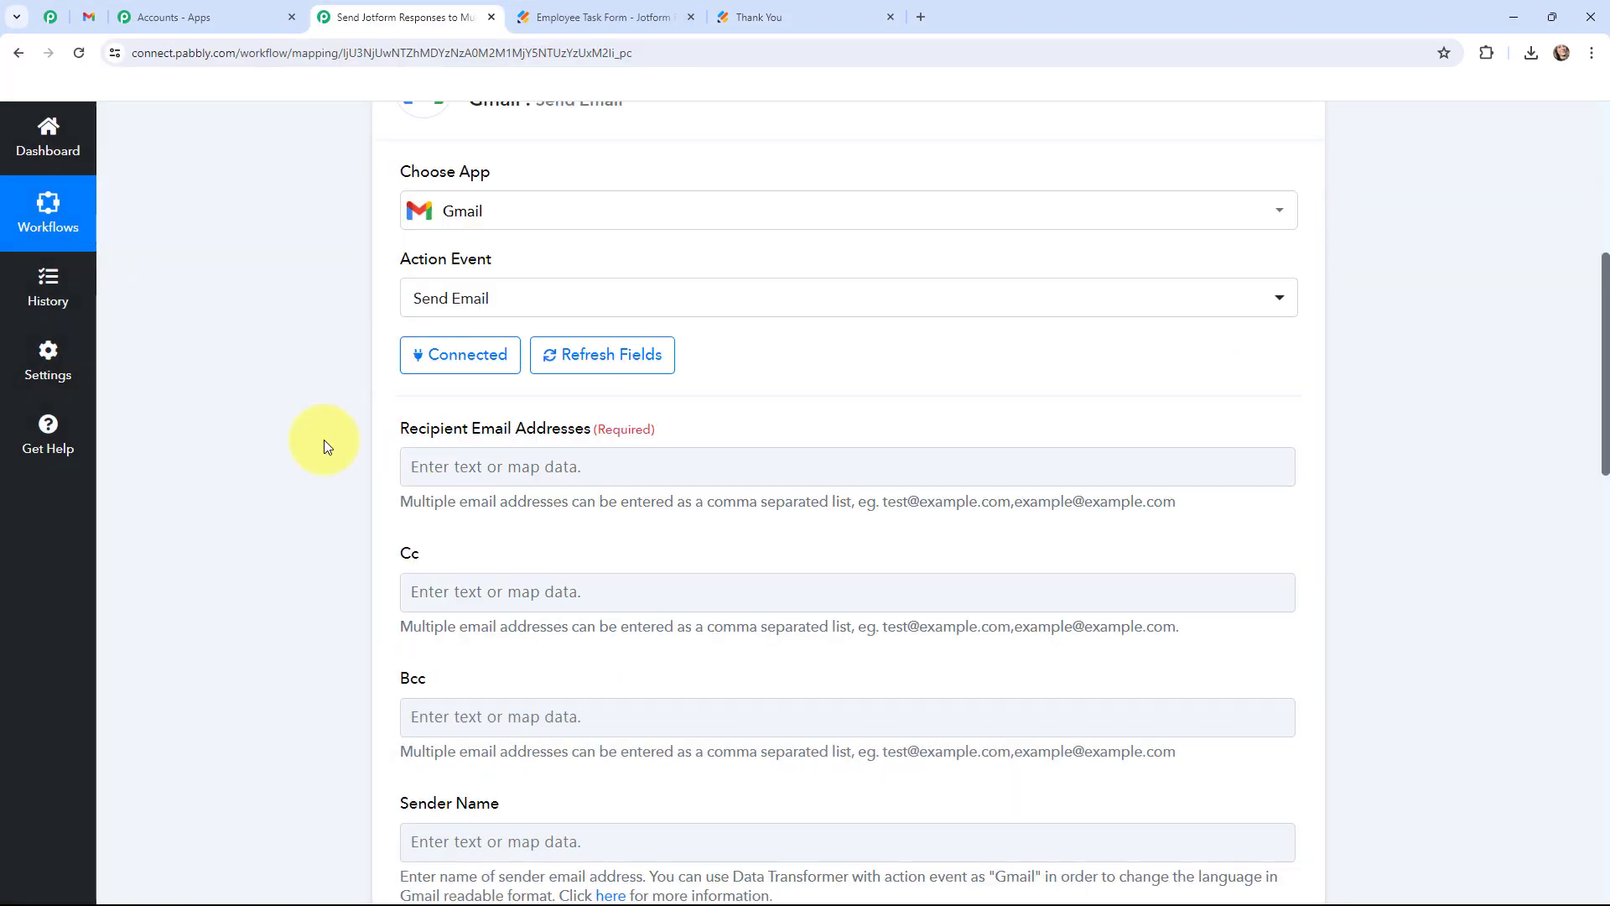
pyautogui.scroll(1, 324, 439)
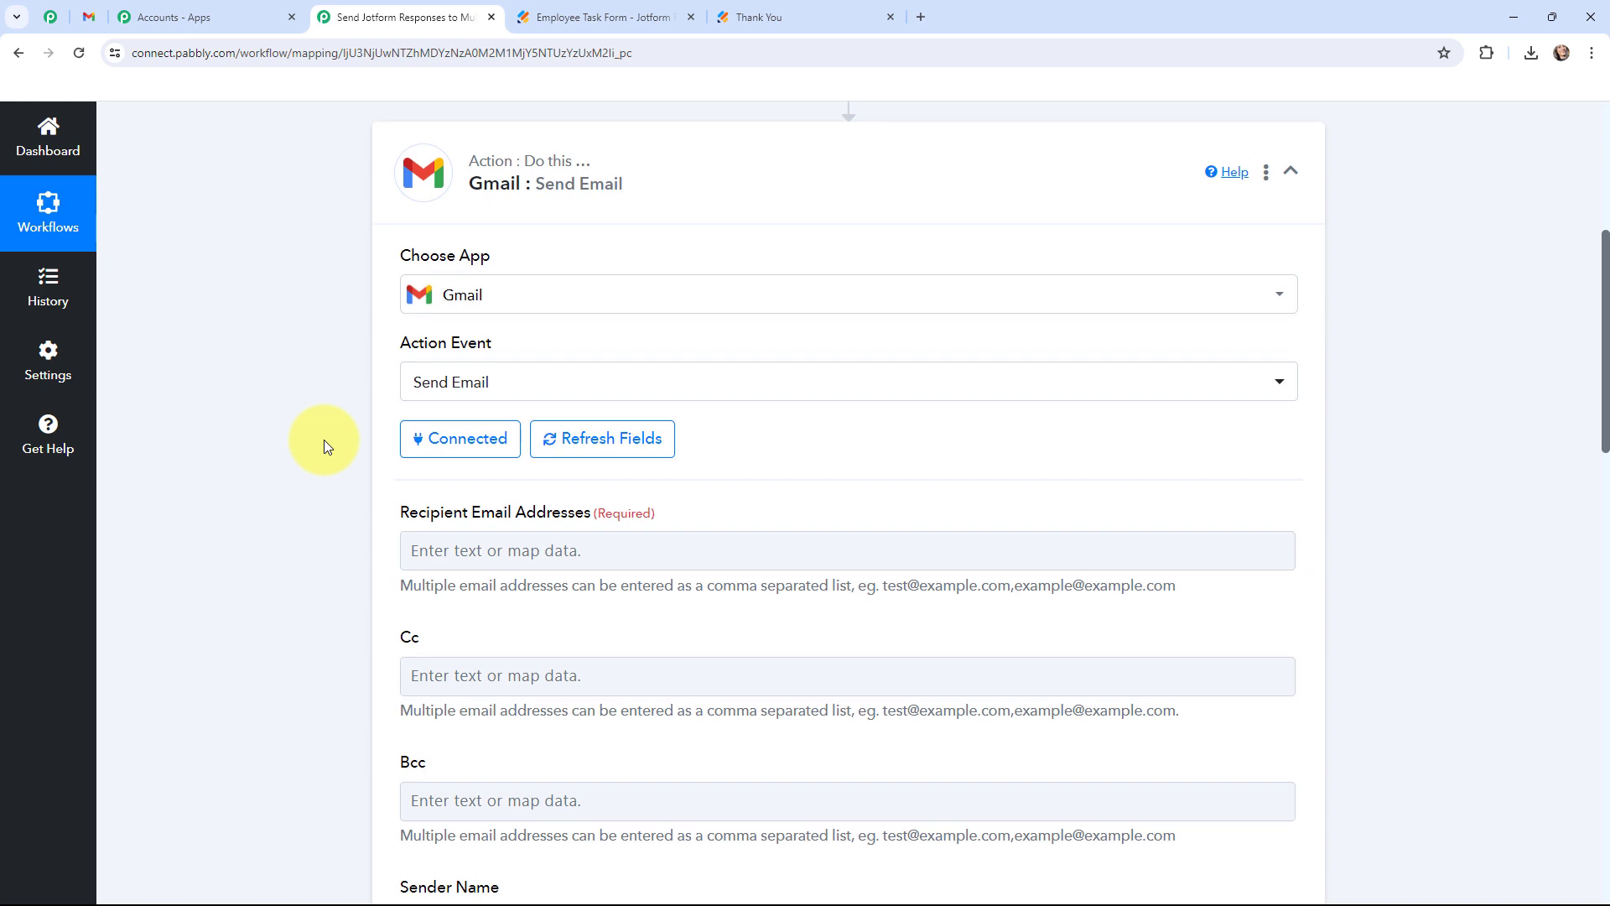
pyautogui.scroll(-1, 324, 440)
pyautogui.scroll(-1, 347, 369)
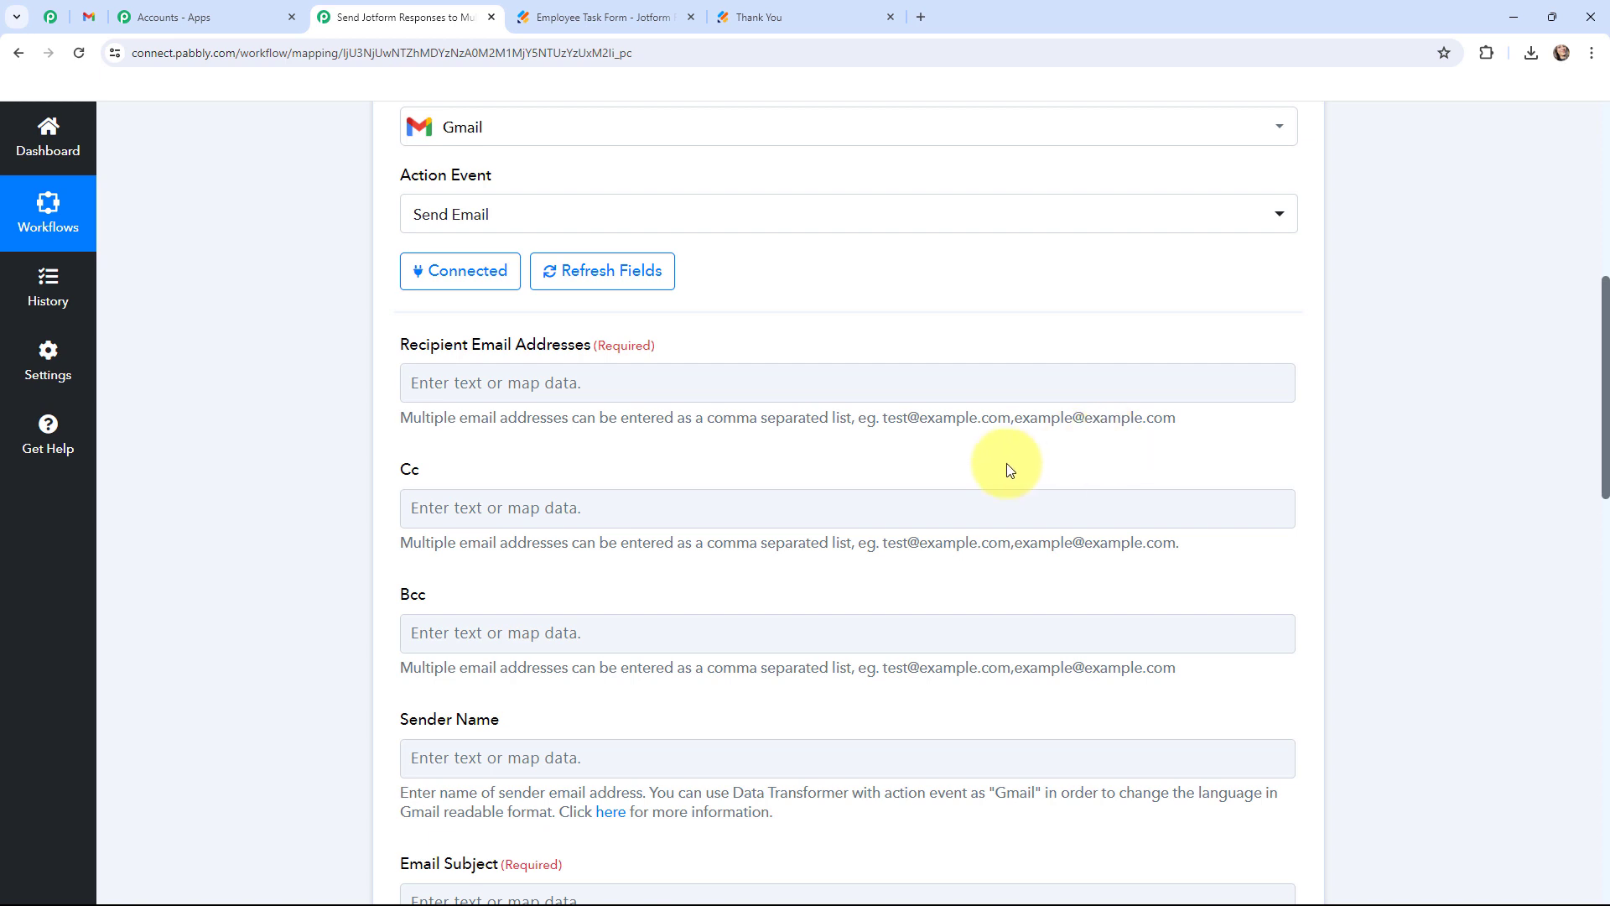
pyautogui.click(477, 379)
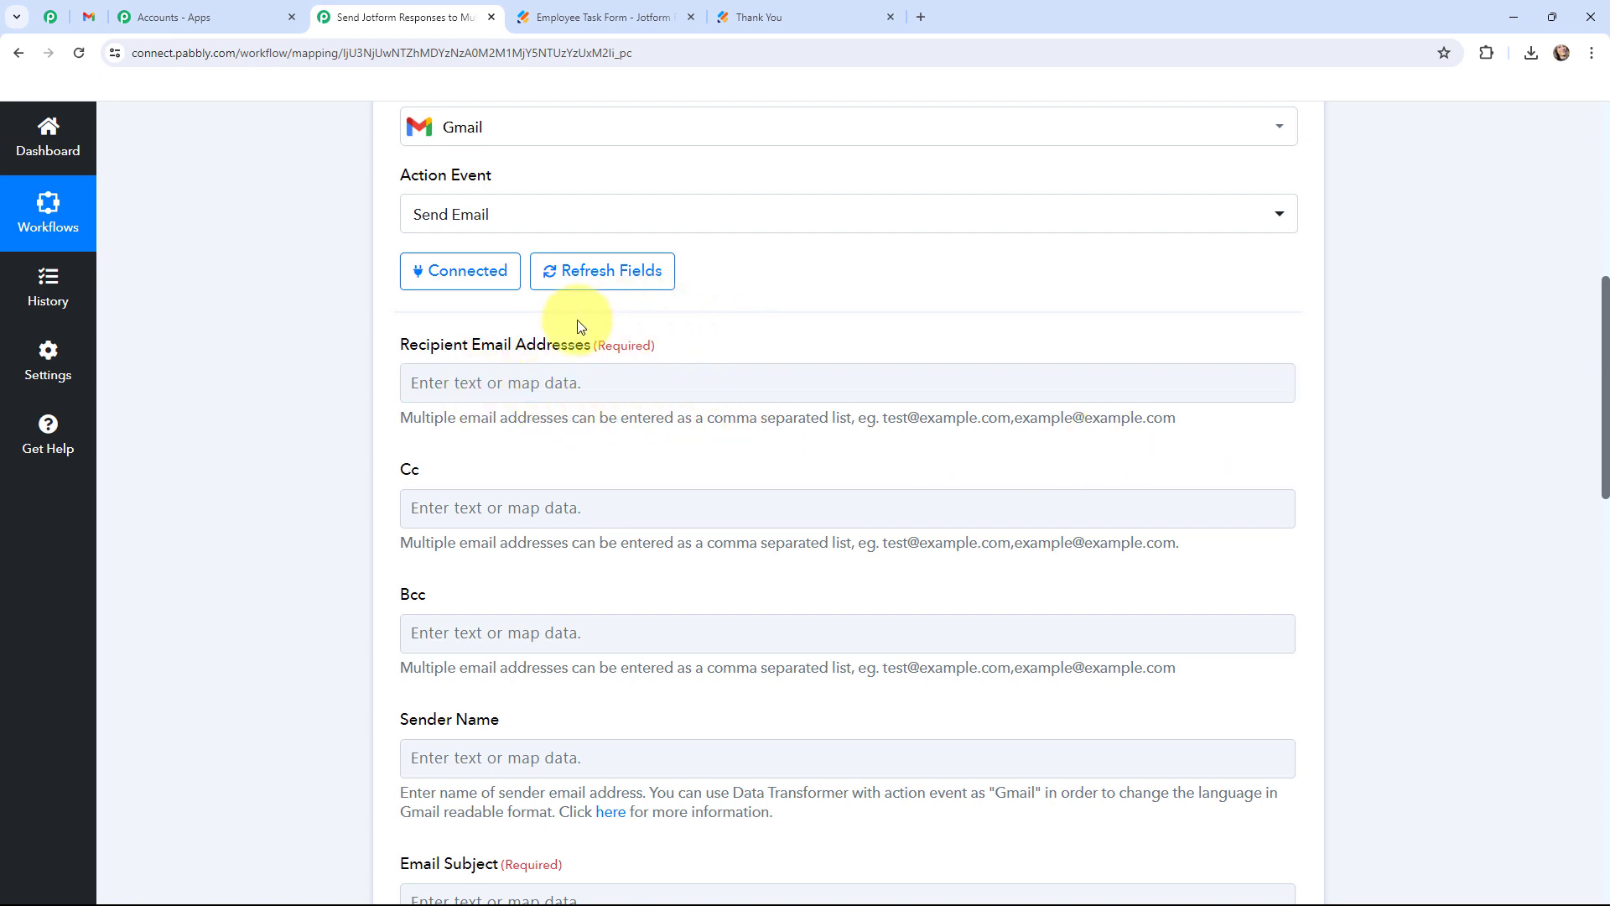
# Enter the three HR recipient e-mail addresses, separated by commas, in the recipient field.
pyautogui.click(479, 383)
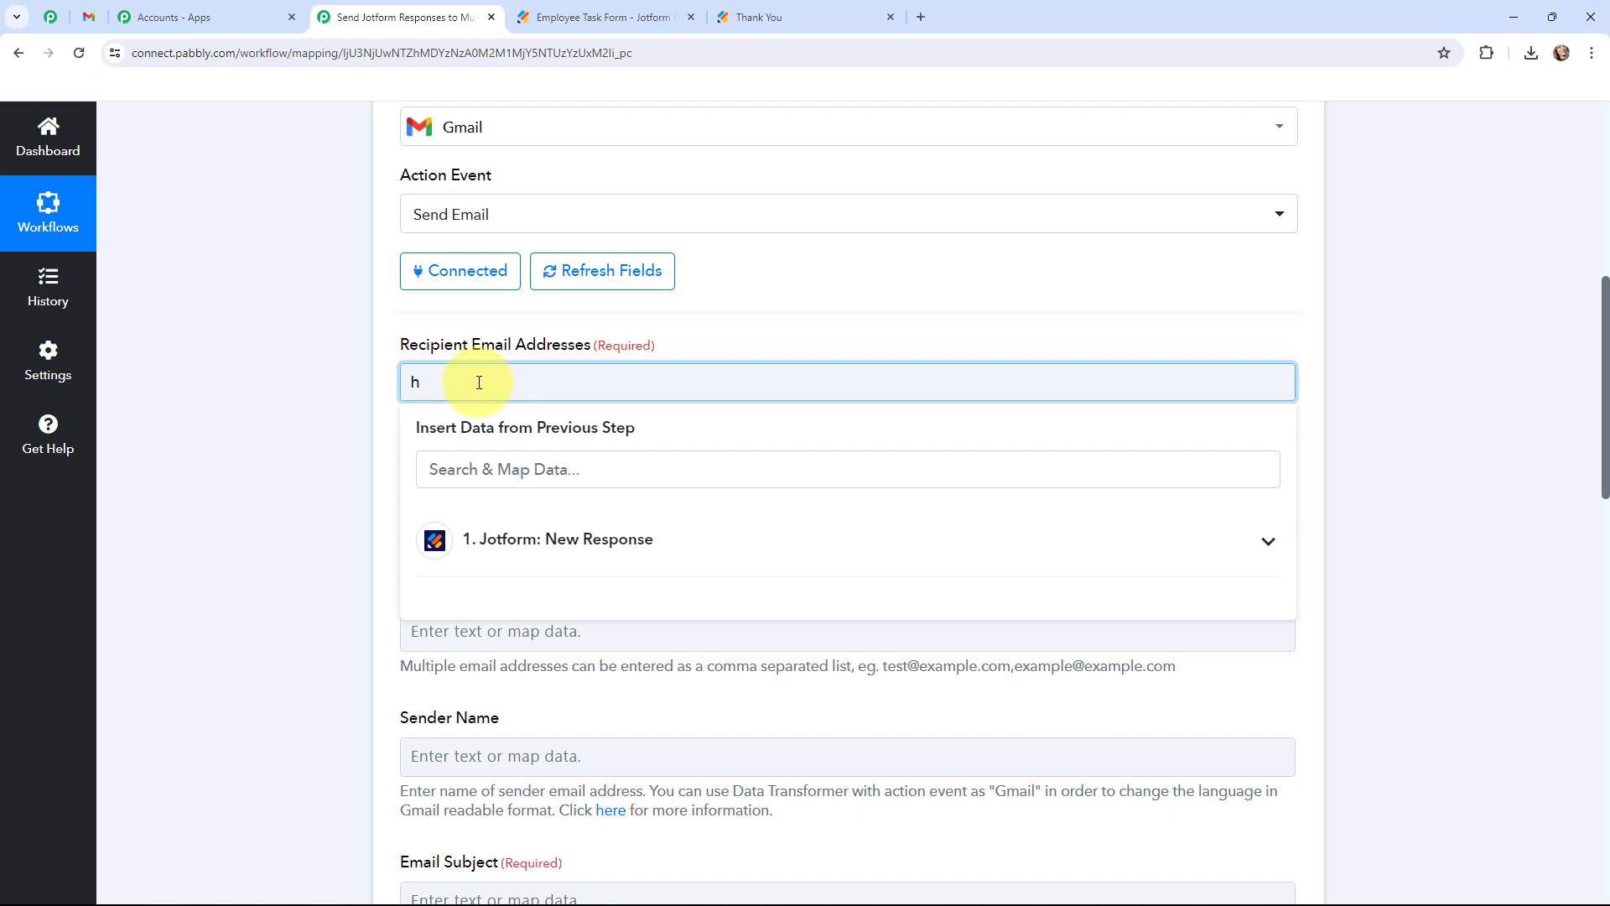
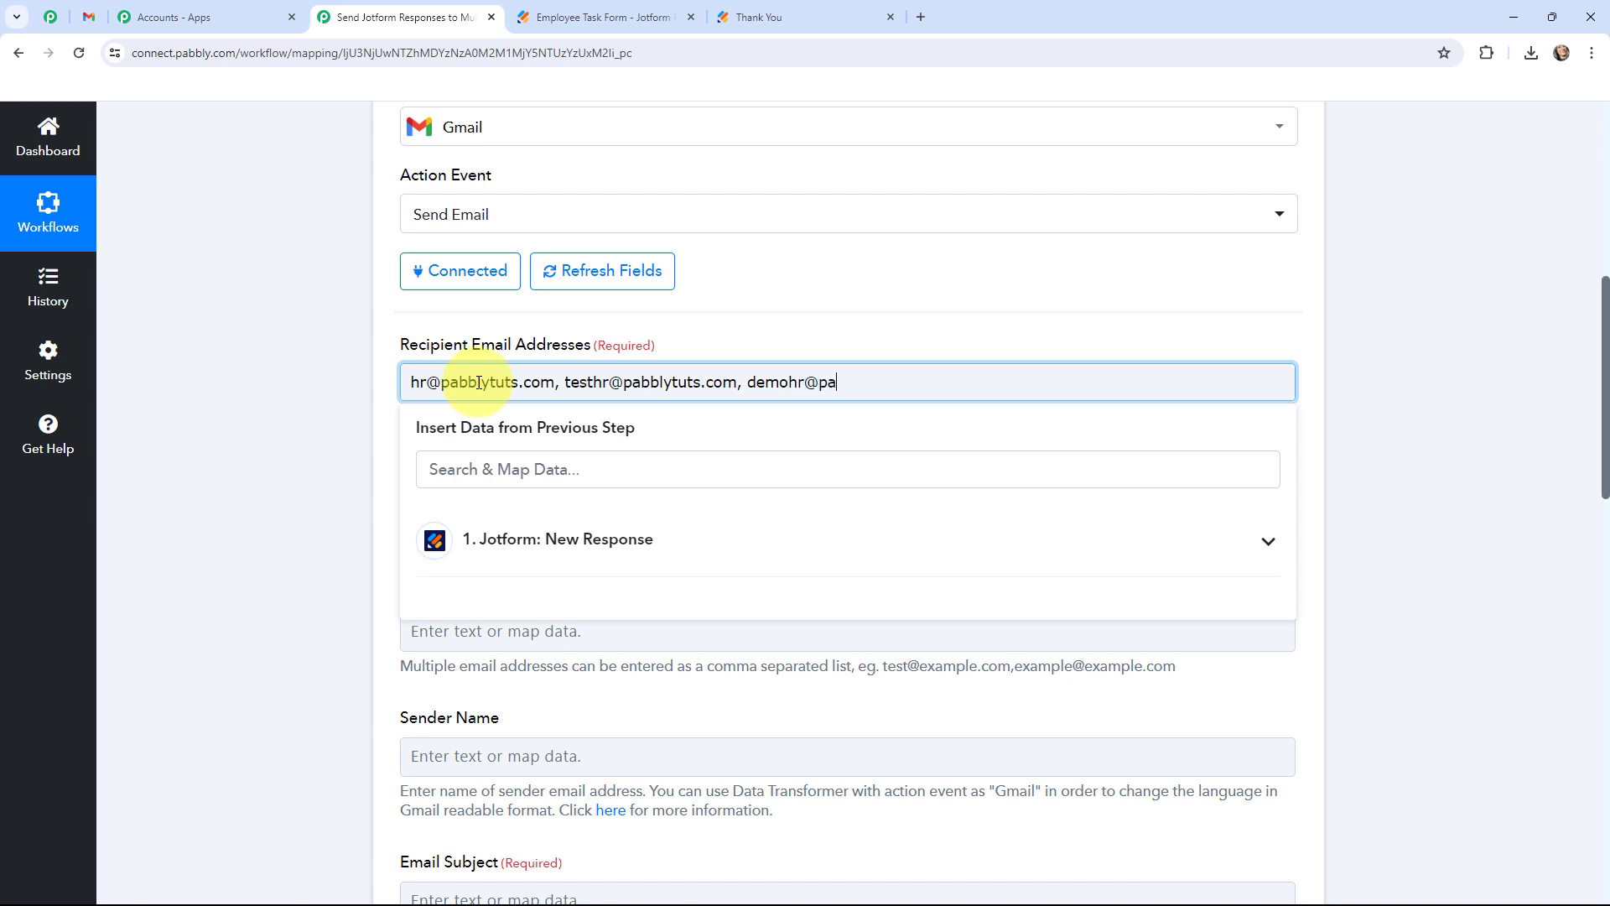
pyautogui.click(315, 380)
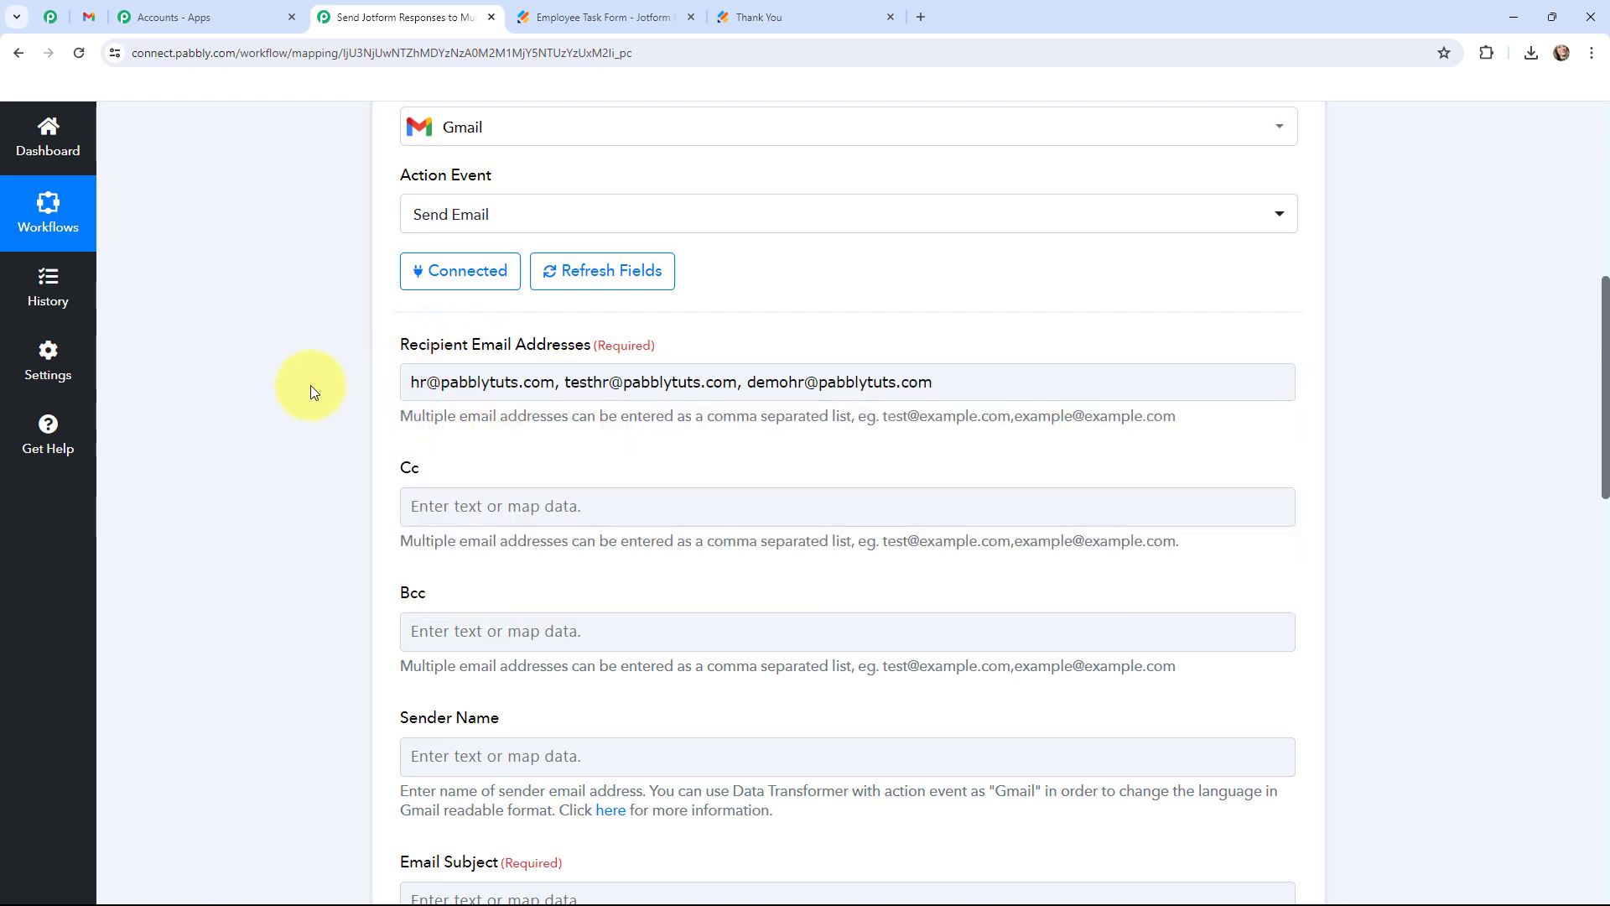
pyautogui.scroll(-3, 310, 388)
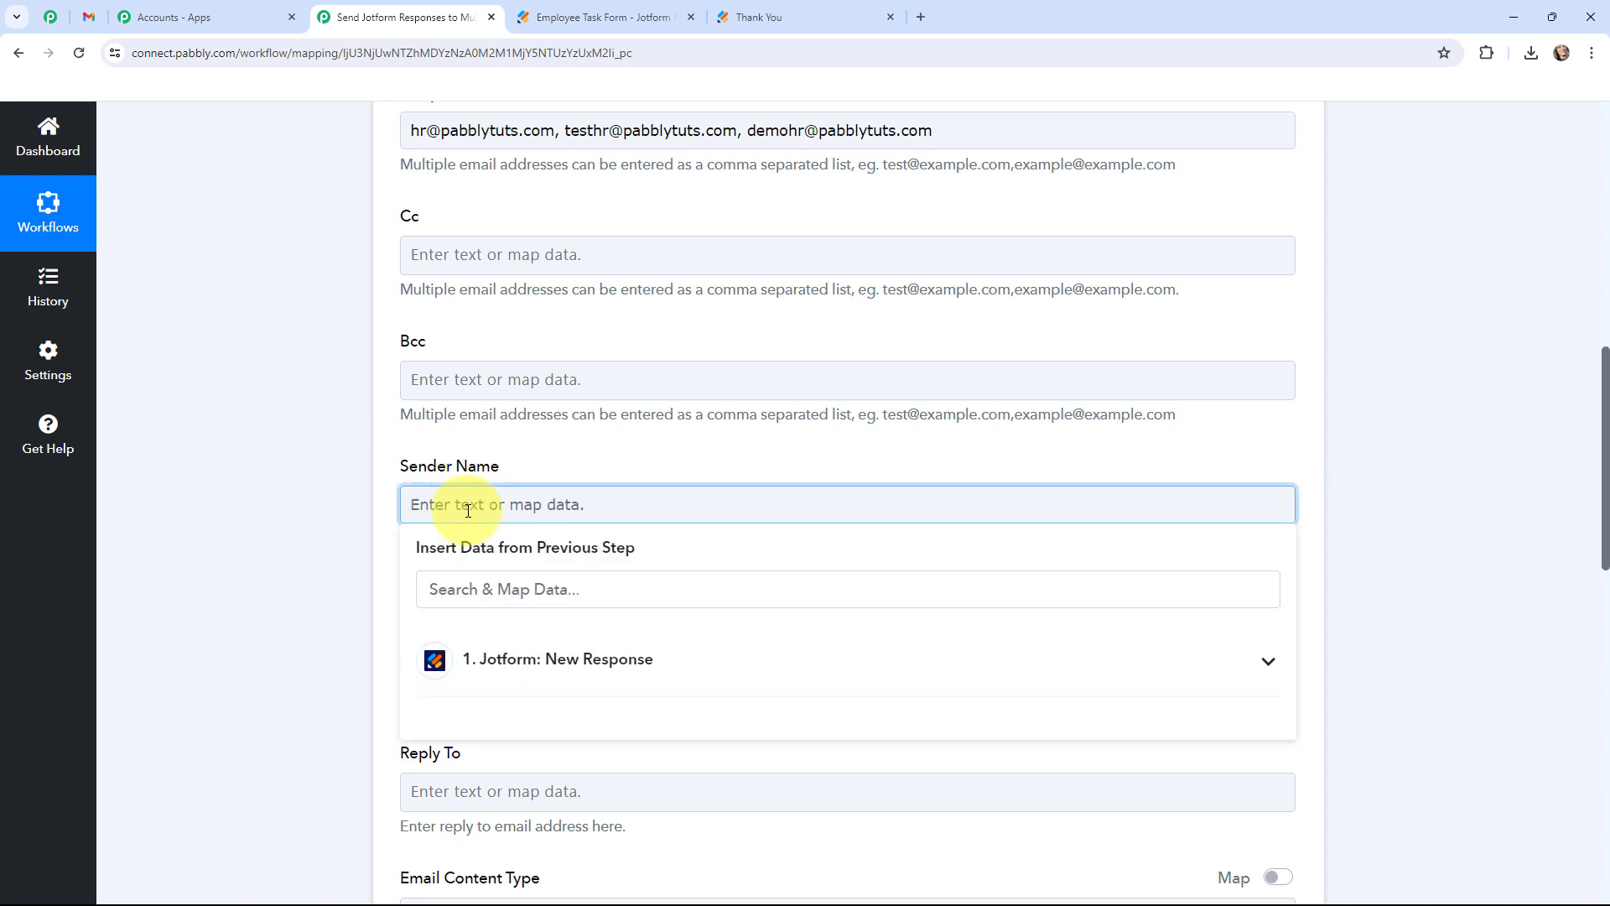
# Set the sender name to 'Team Lead - Video Team'.
pyautogui.write('Team Lead - Video Te')
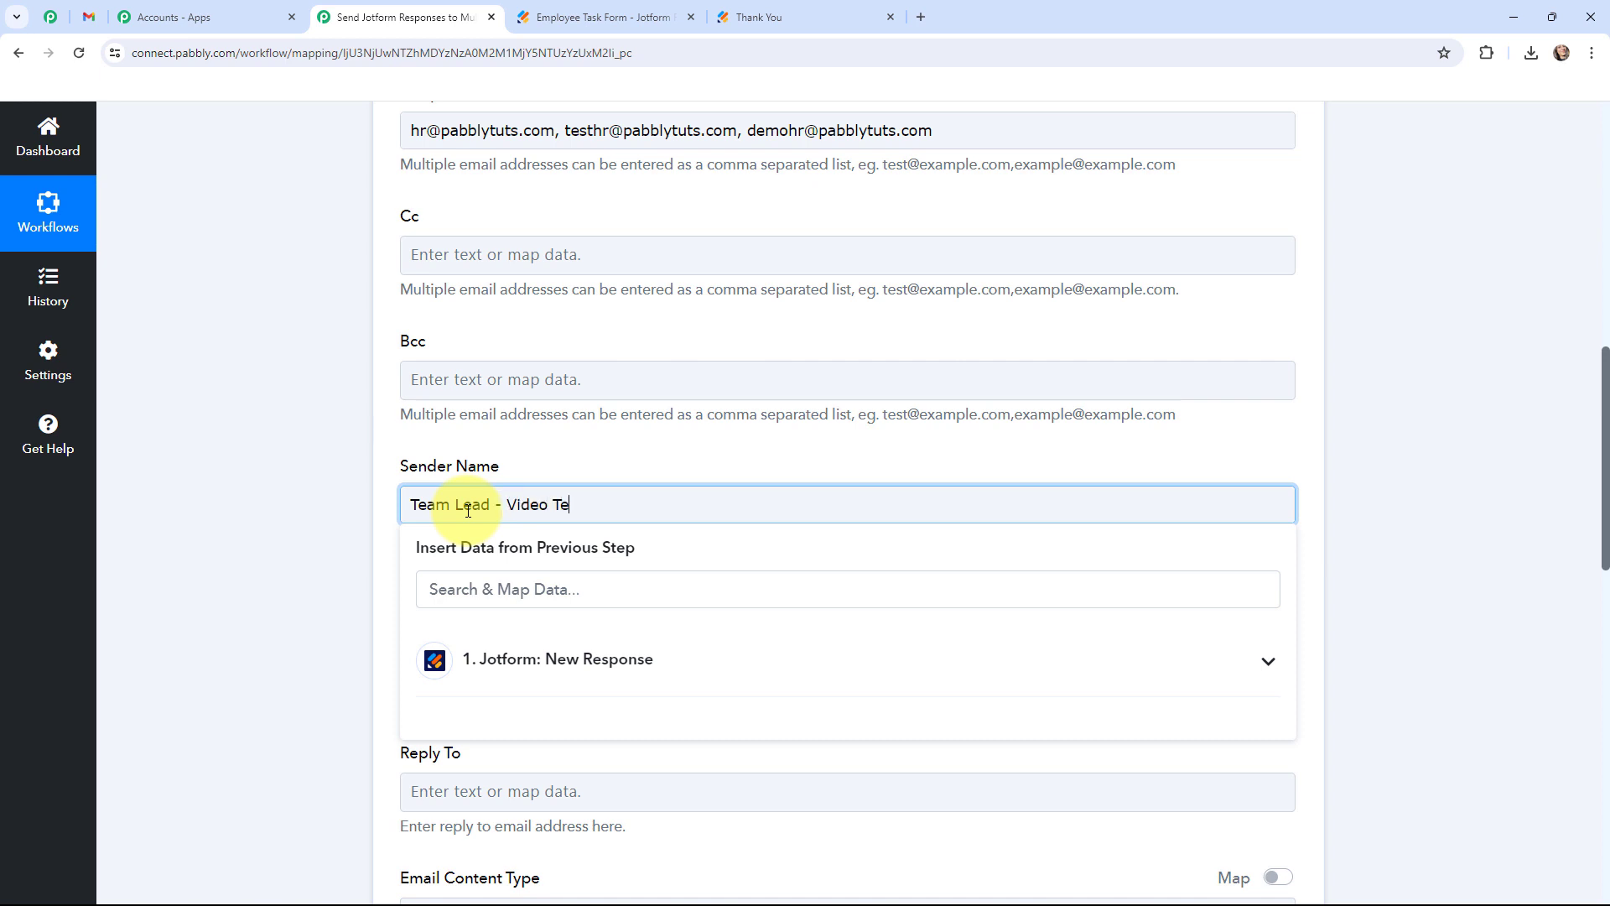
pyautogui.write('am')
pyautogui.click(304, 512)
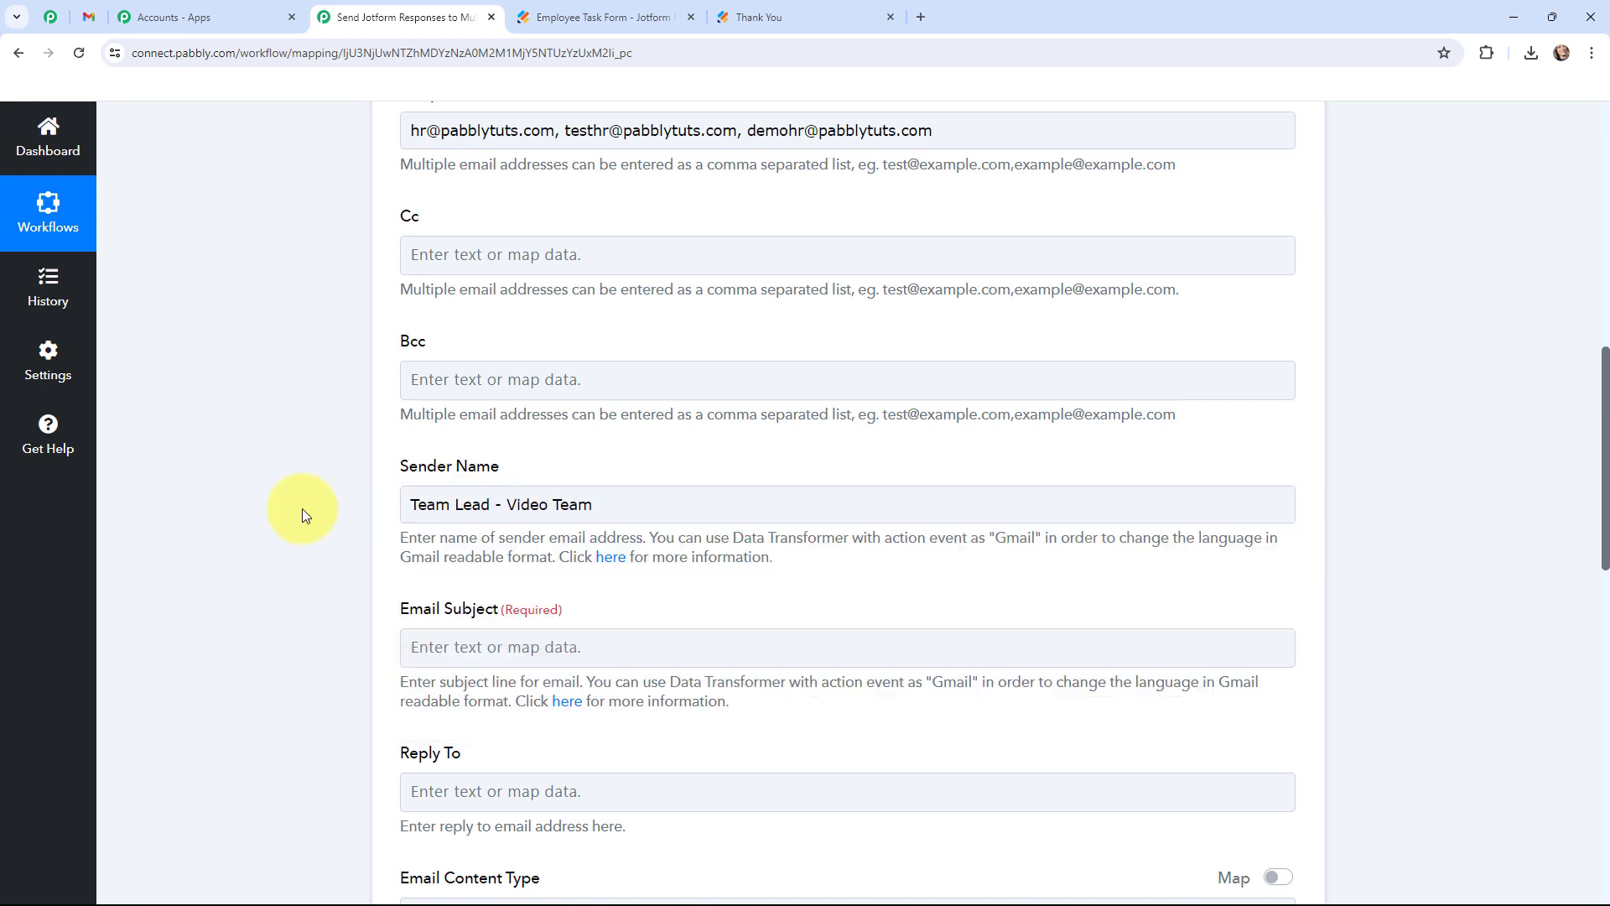
pyautogui.scroll(-2, 302, 508)
# Set the email subject to 'Daily Work Report Details!!'.
pyautogui.click(432, 479)
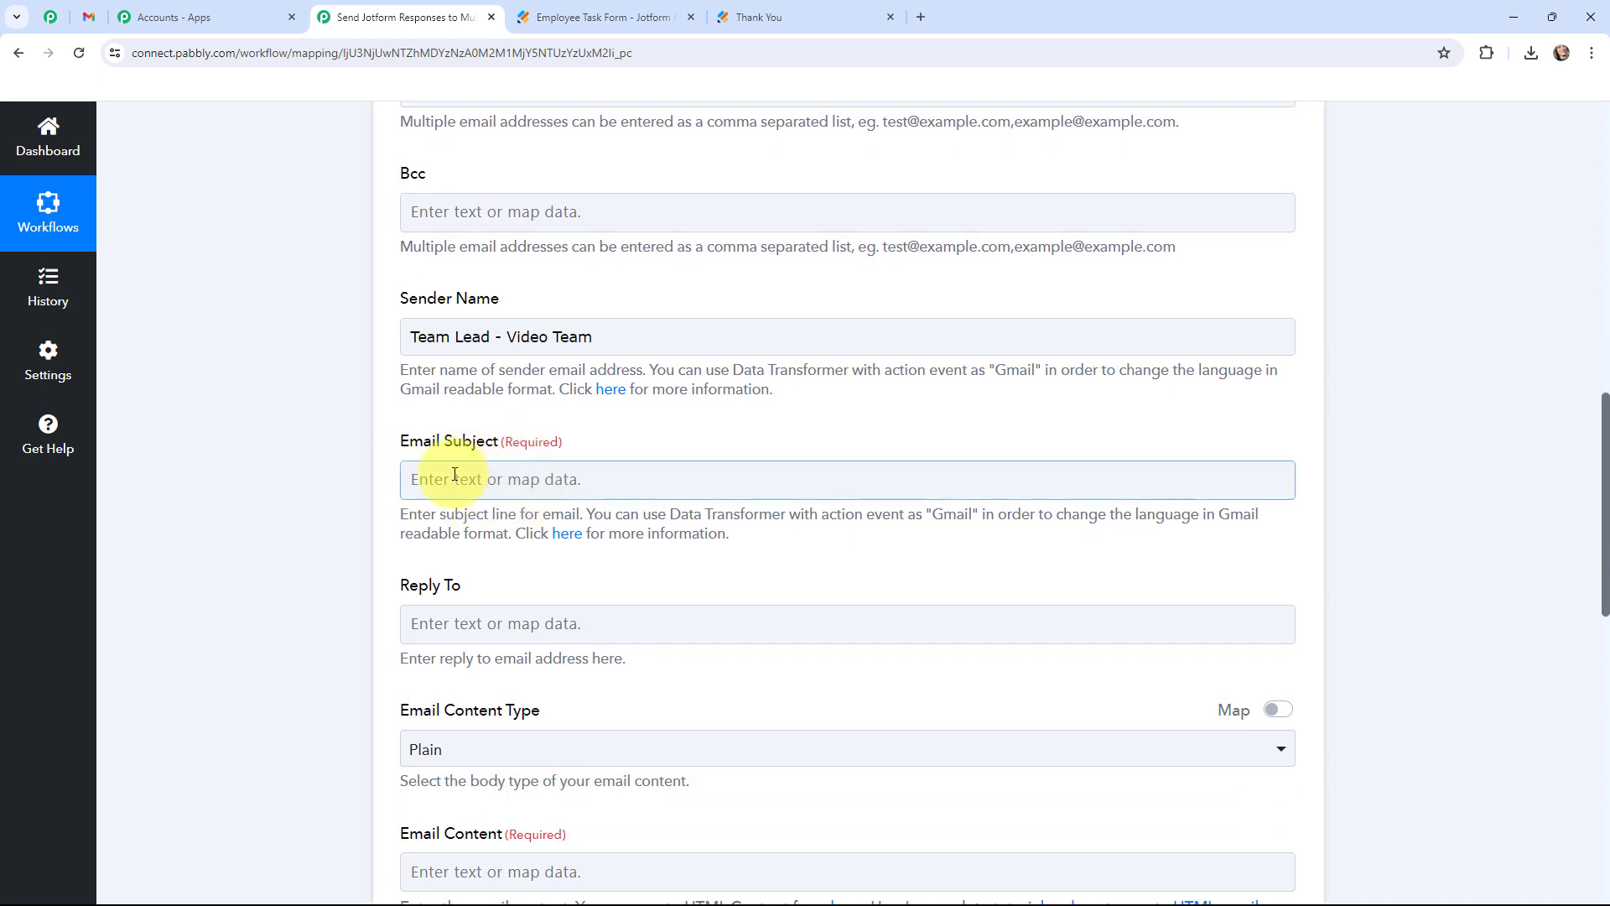
pyautogui.click(470, 474)
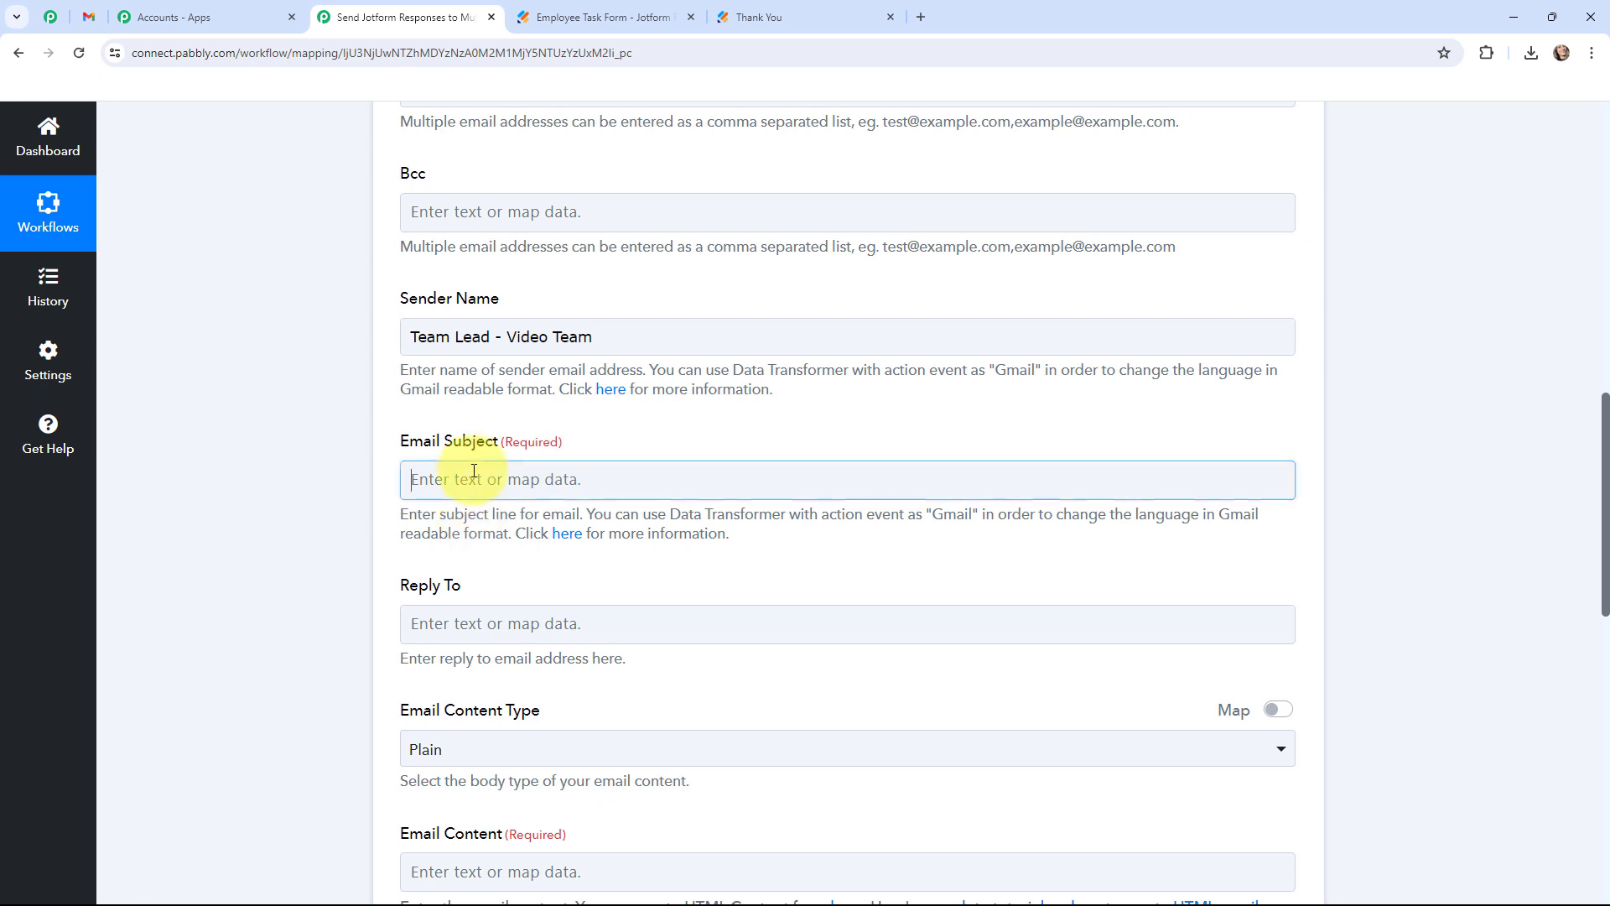
pyautogui.write('Daily ')
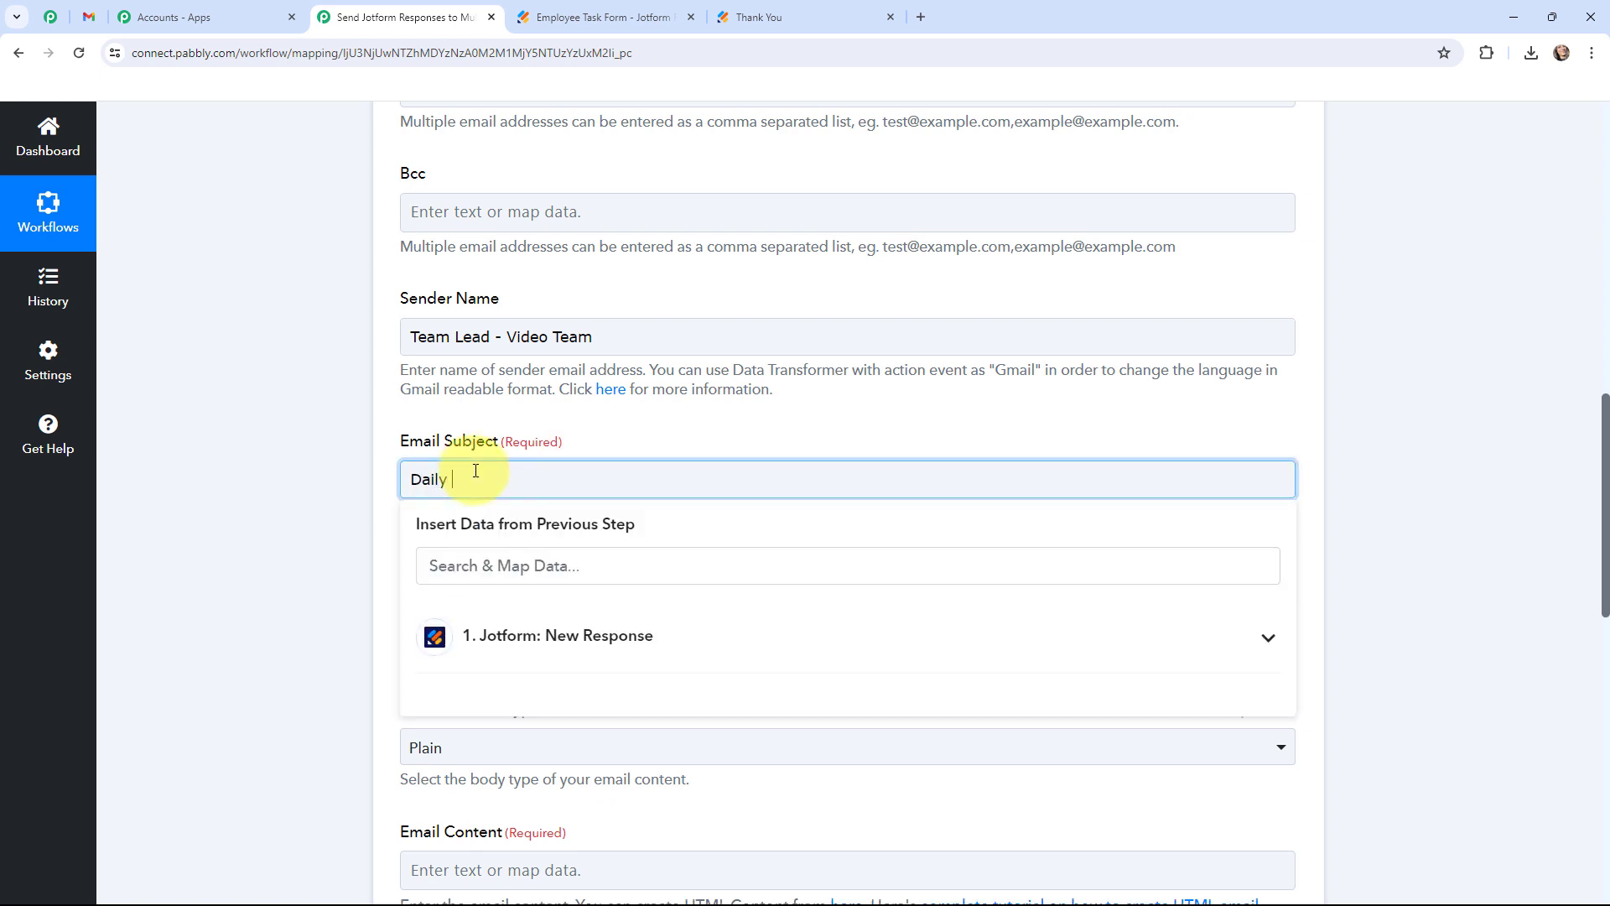
pyautogui.write('Work Report Details!!')
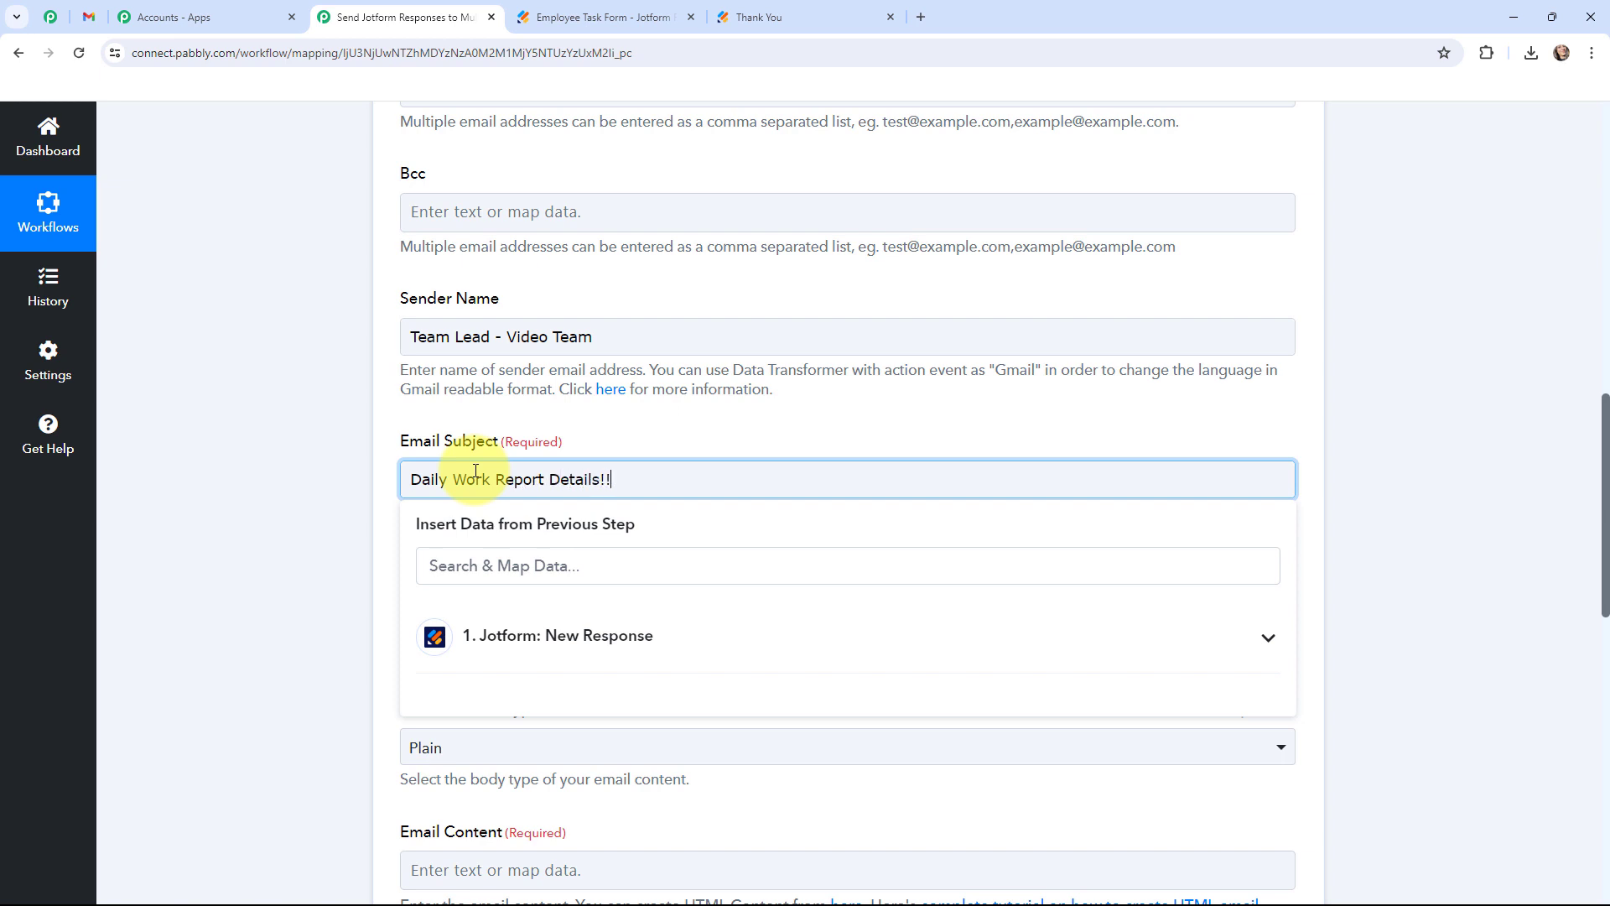
pyautogui.click(369, 536)
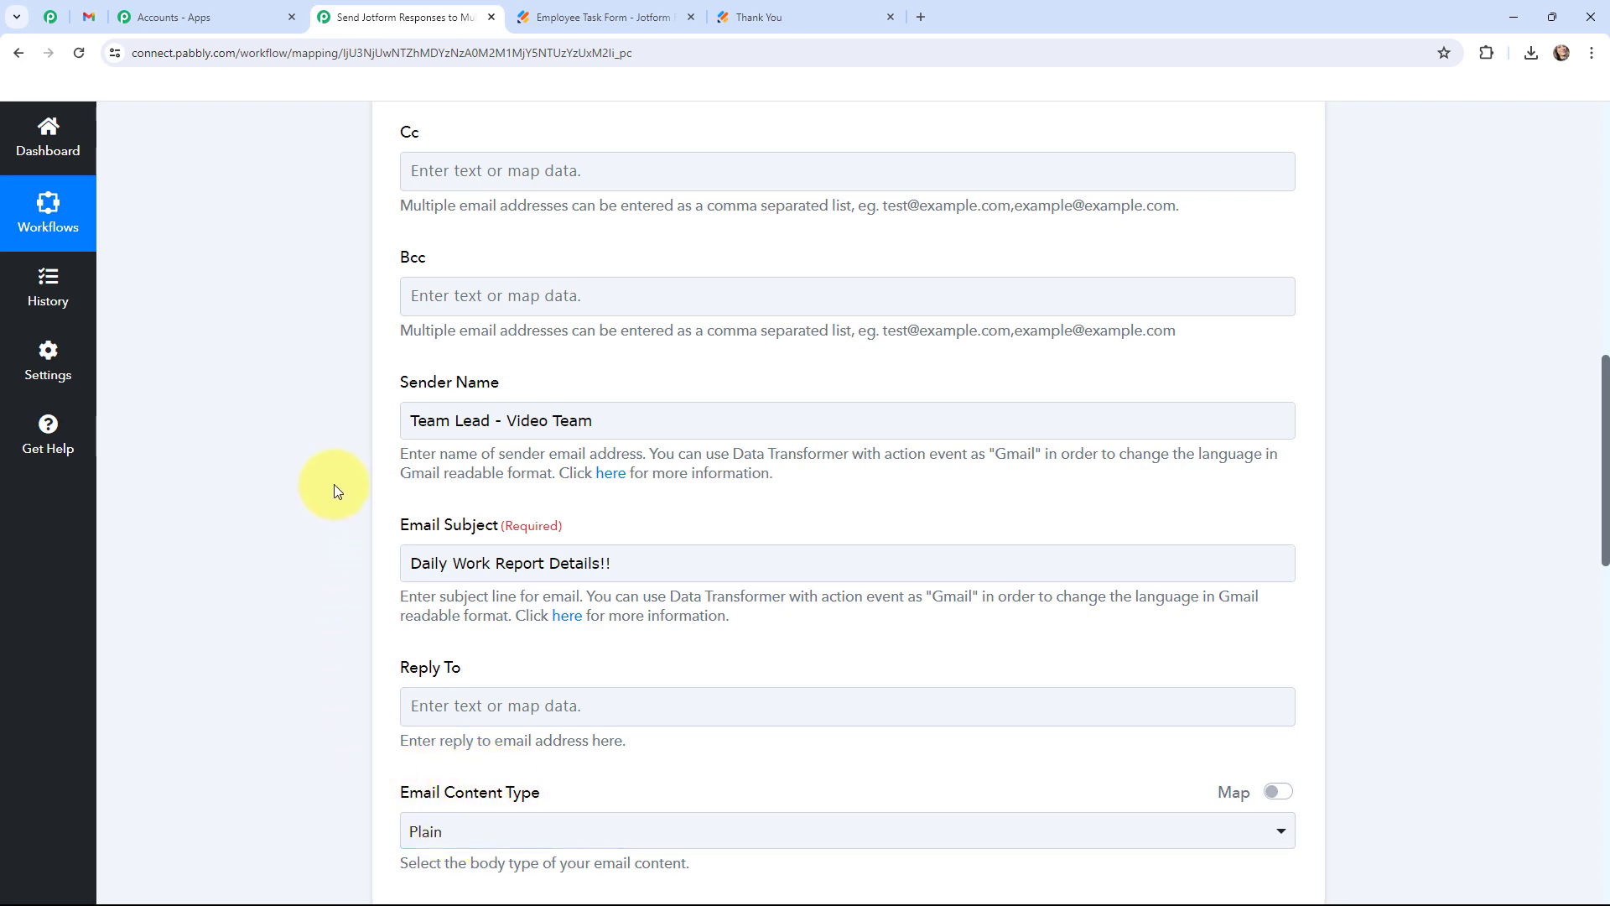
pyautogui.scroll(-7, 334, 476)
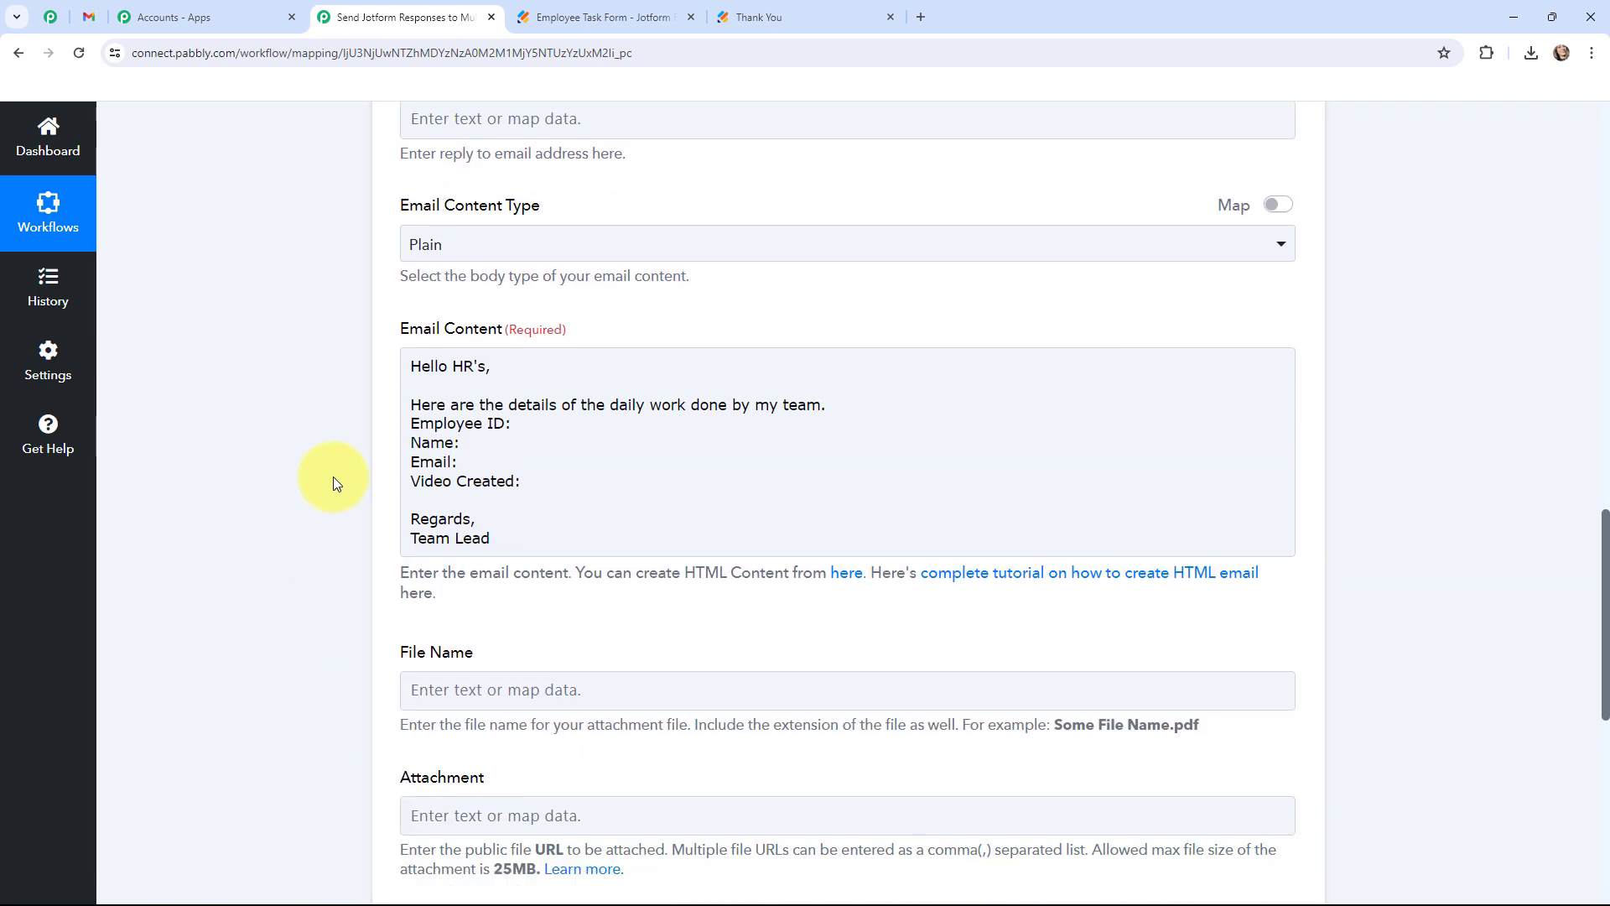
# Add a new 'Video Title' line directly below 'Video Created:' in the email body.
pyautogui.click(531, 385)
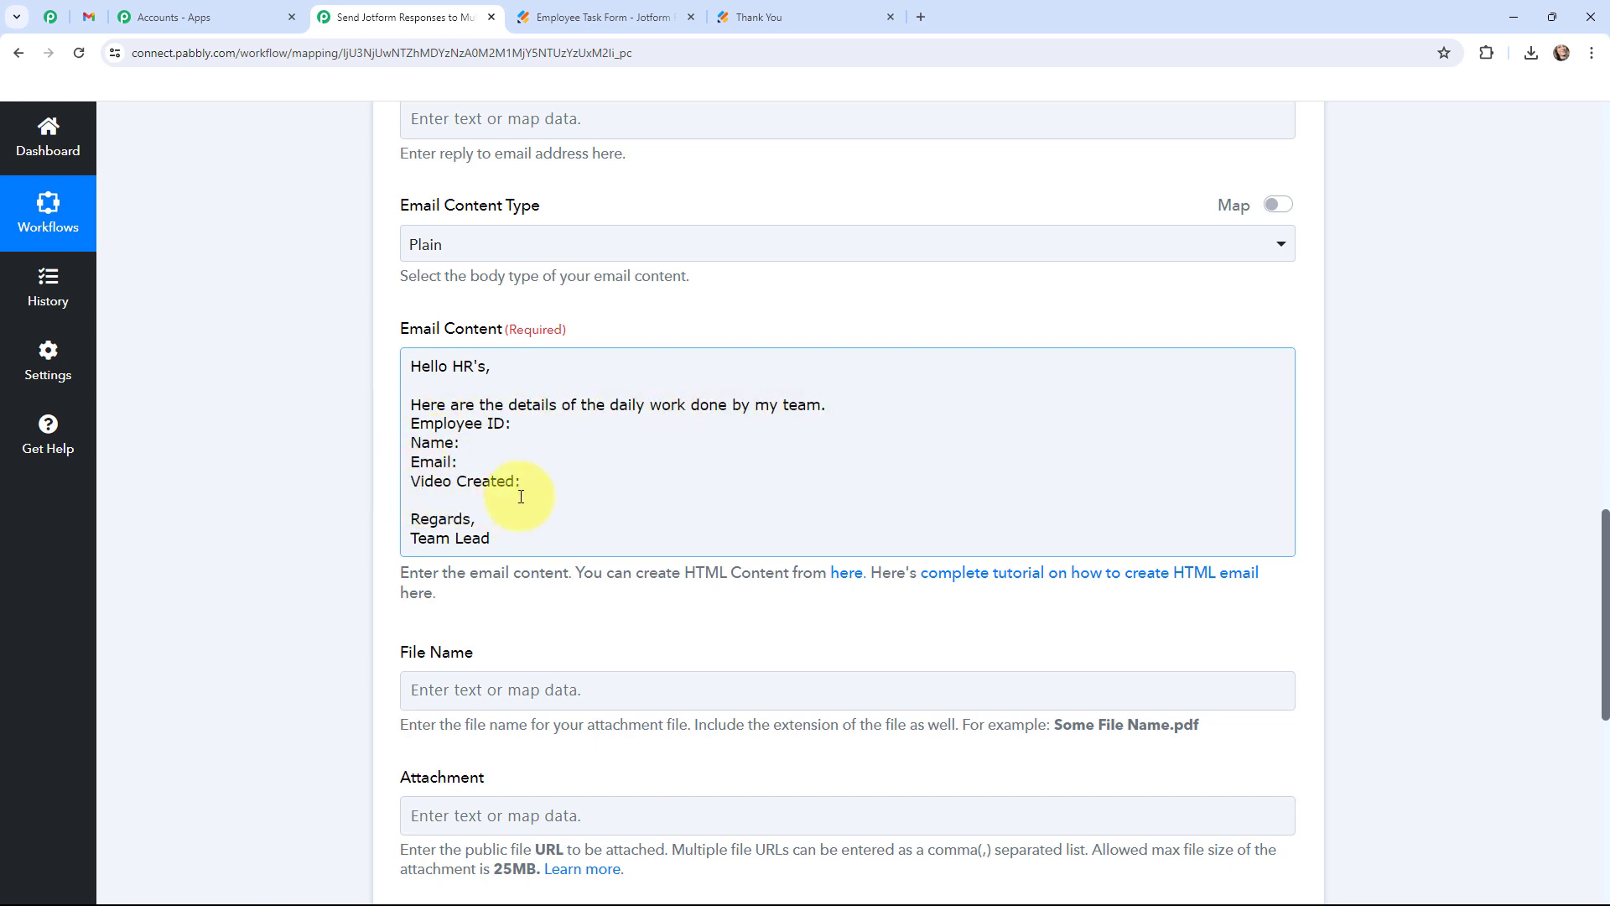
pyautogui.click(546, 484)
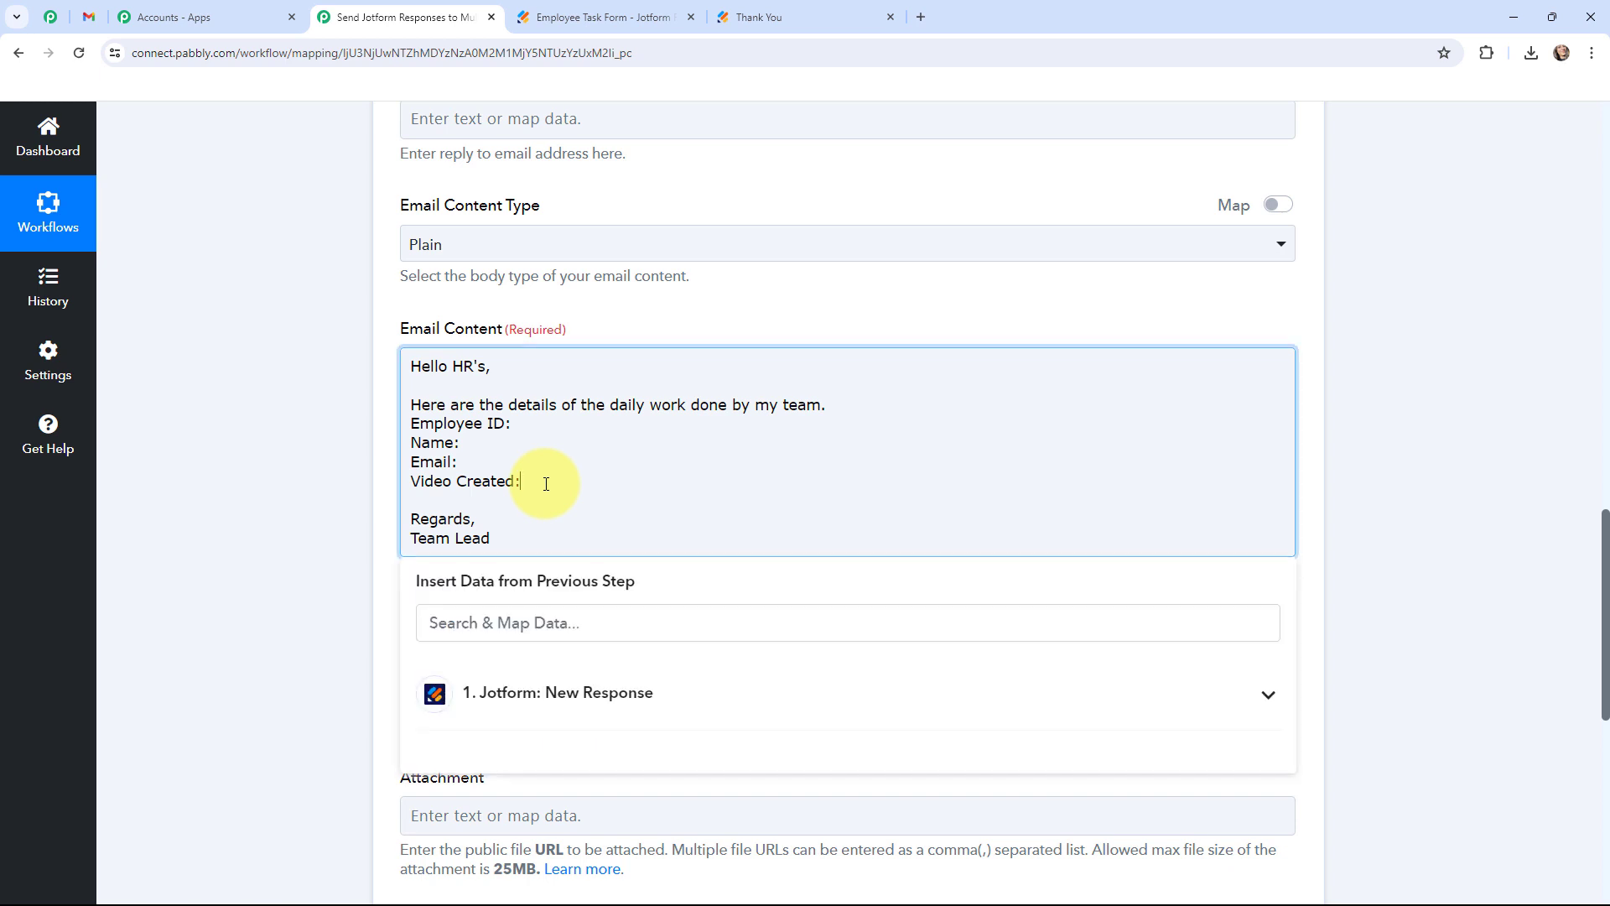
pyautogui.press('Return')
pyautogui.write('Vide')
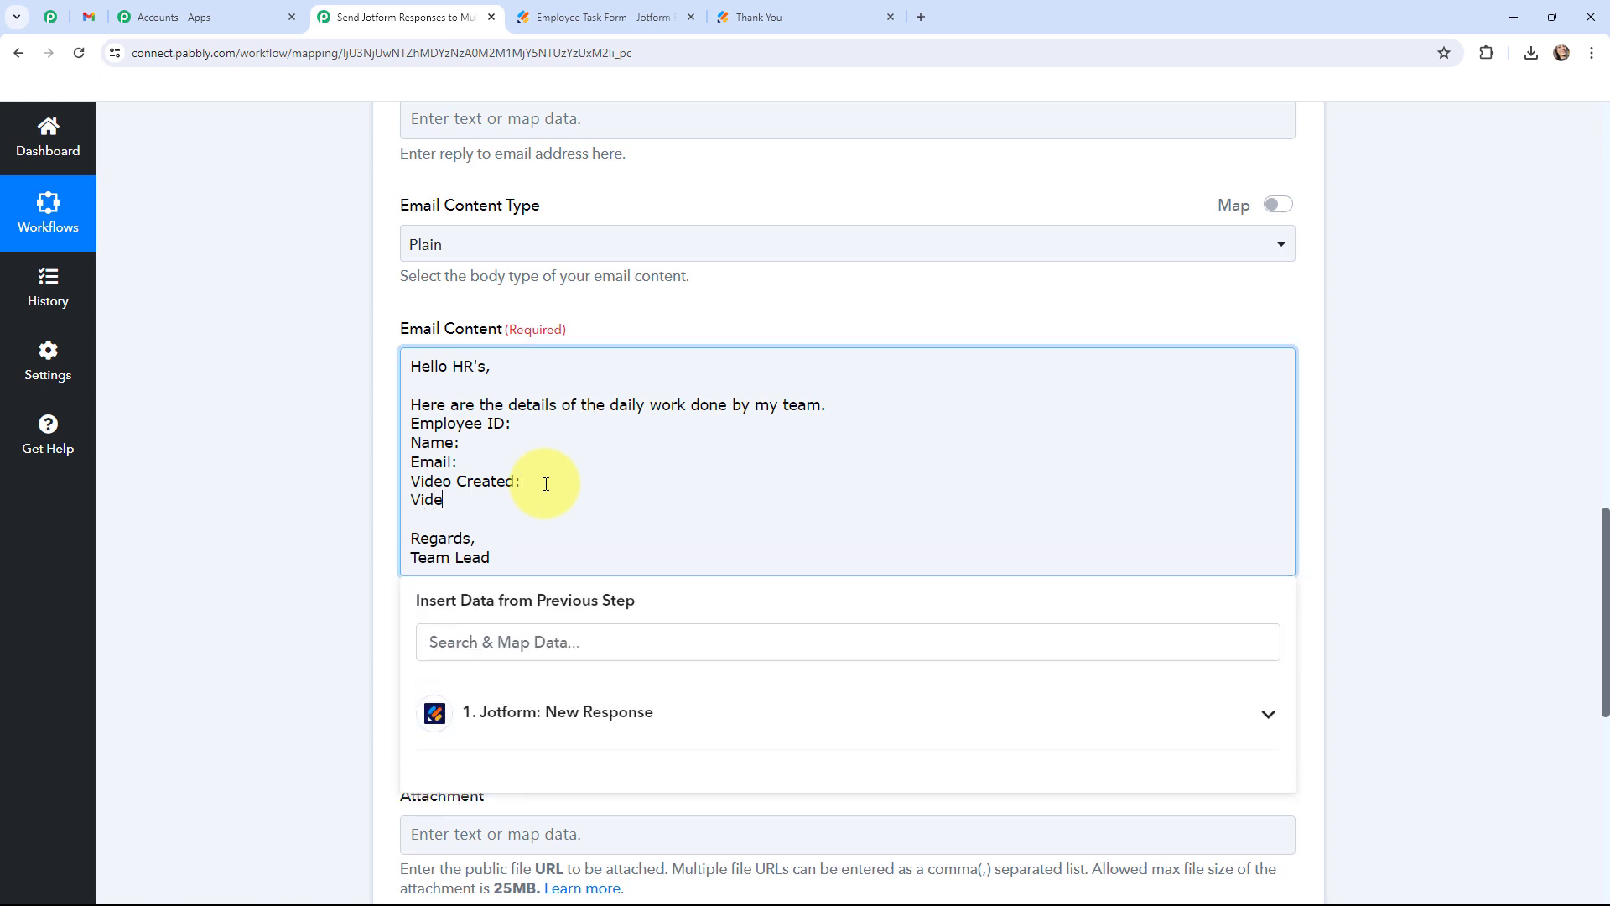
pyautogui.write('o Title:')
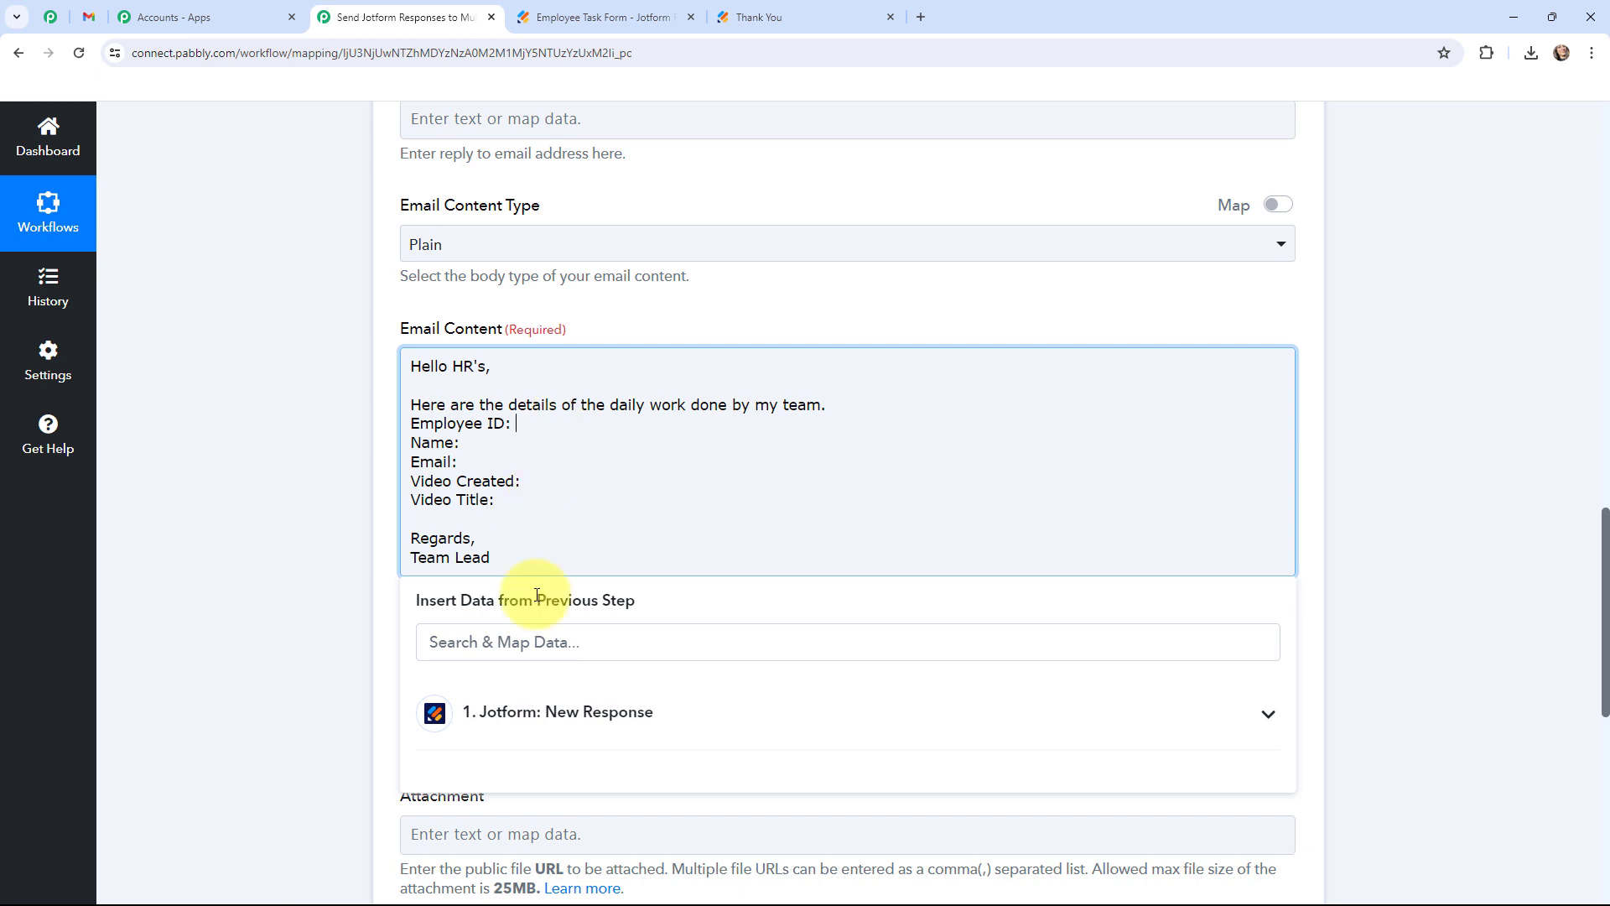
pyautogui.click(532, 711)
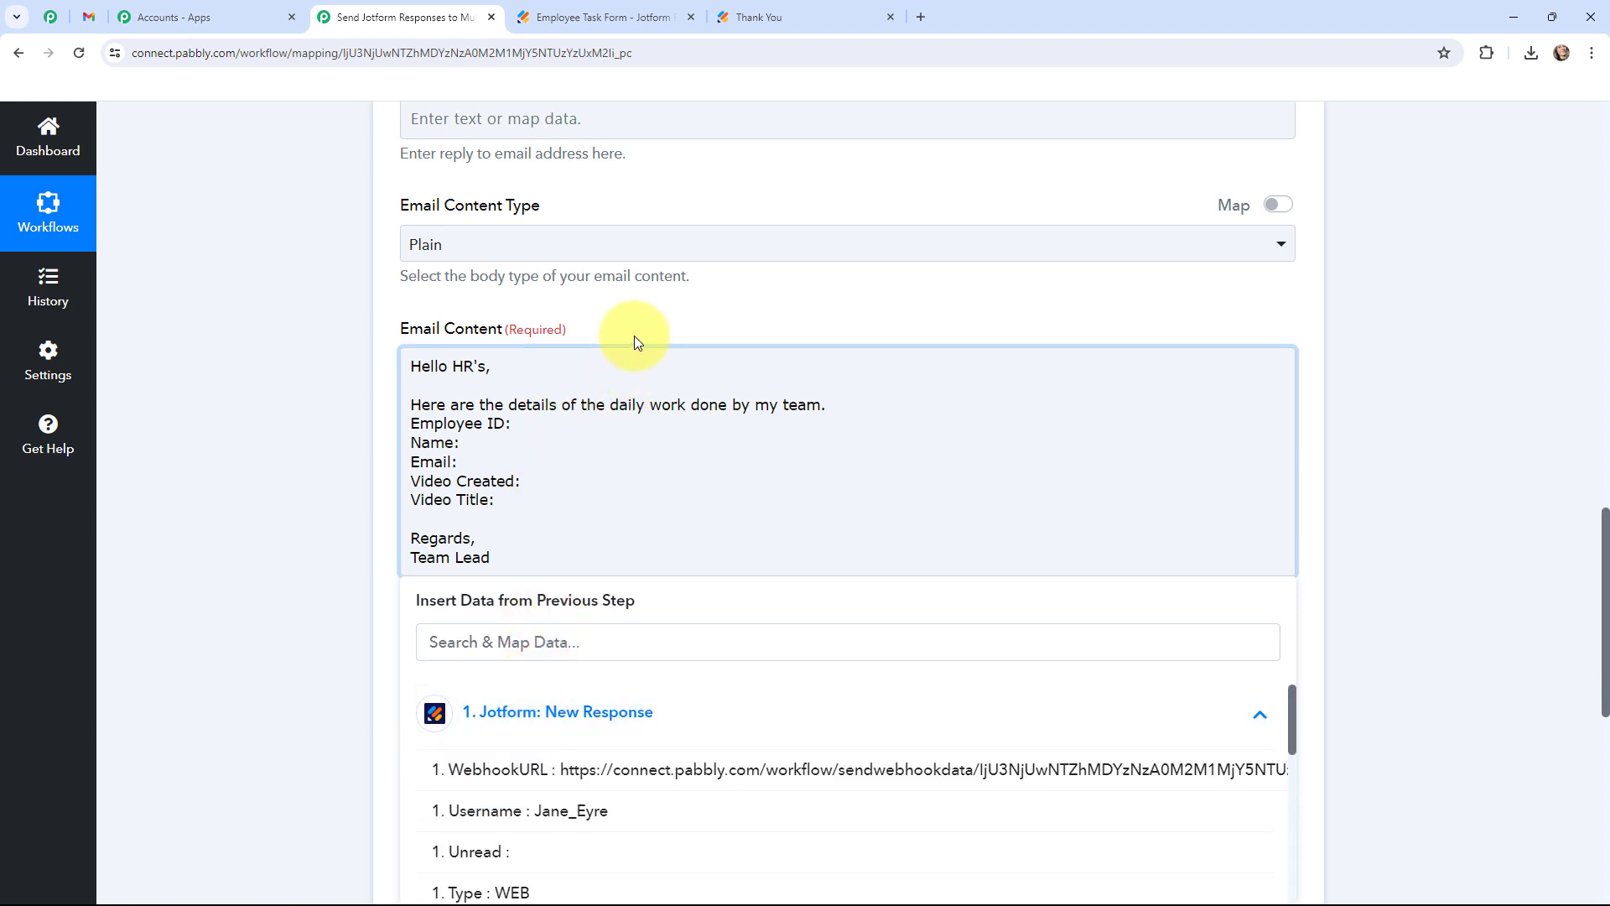
pyautogui.scroll(-2, 633, 342)
pyautogui.scroll(-10, 584, 759)
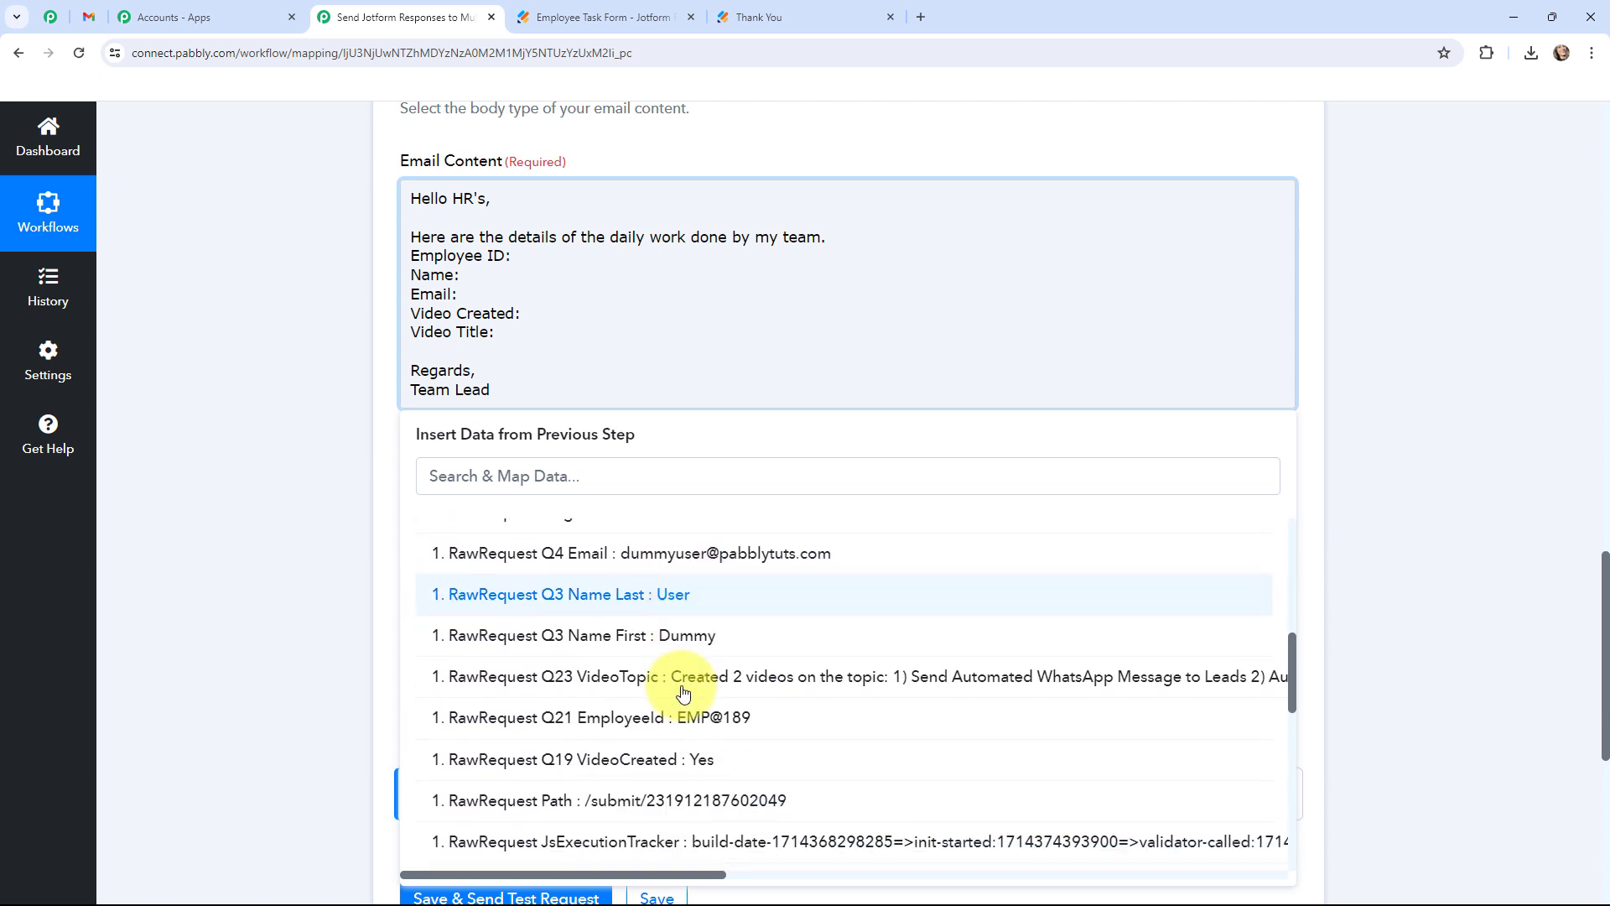
# Map Q21 EmployeeId, Q3 first and last name, and Q4 Email after the Employee ID, Name and Email labels.
pyautogui.click(734, 727)
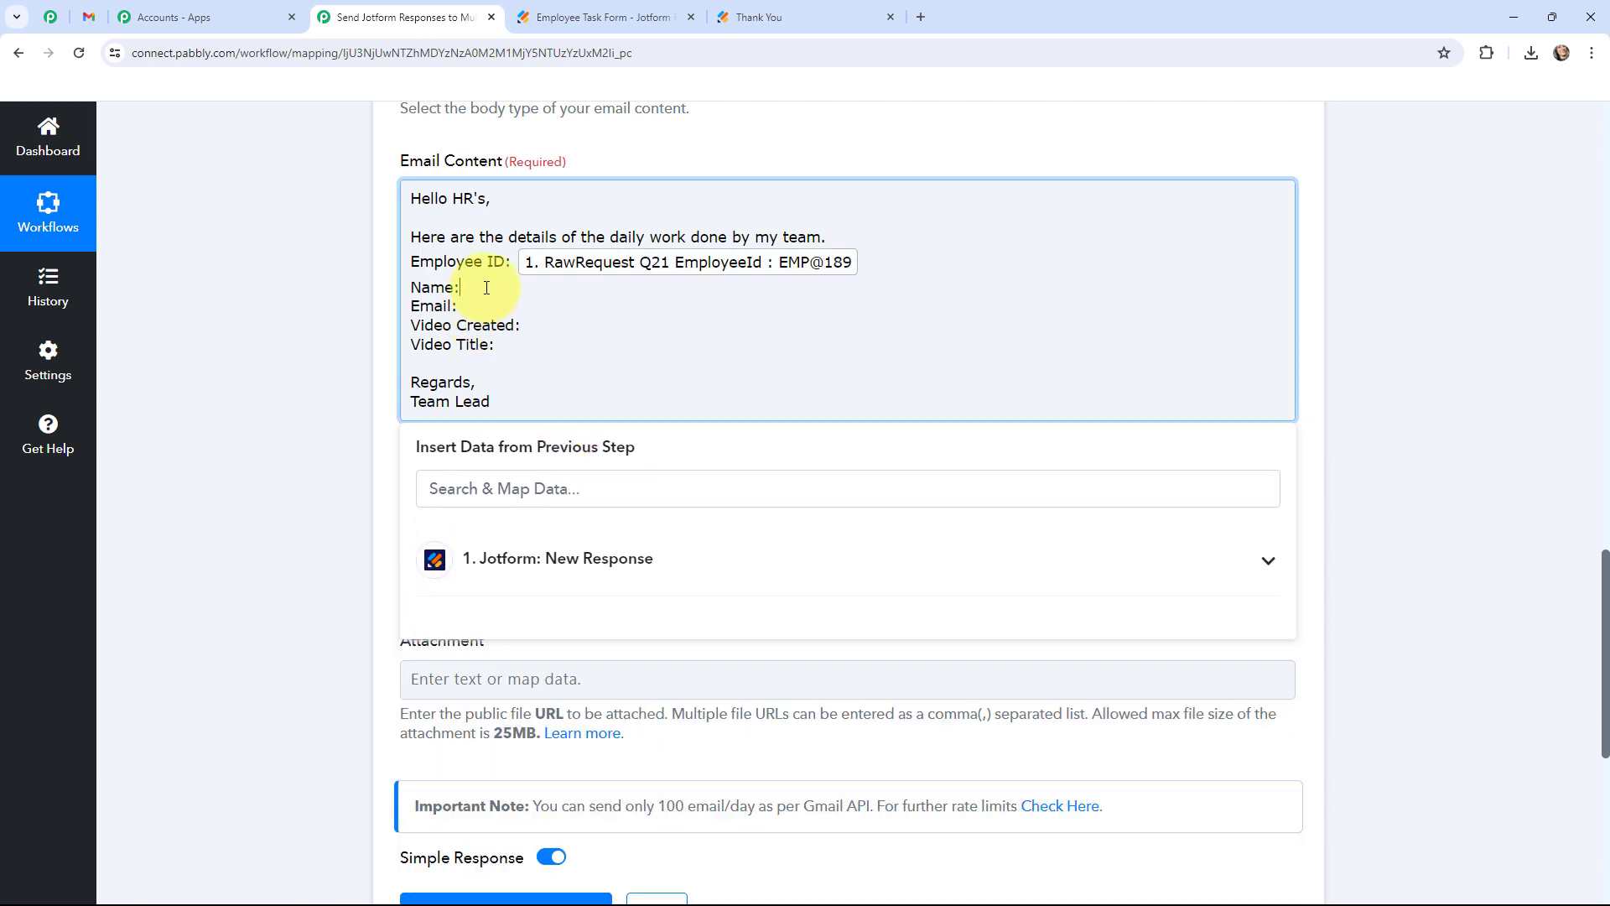
pyautogui.click(560, 575)
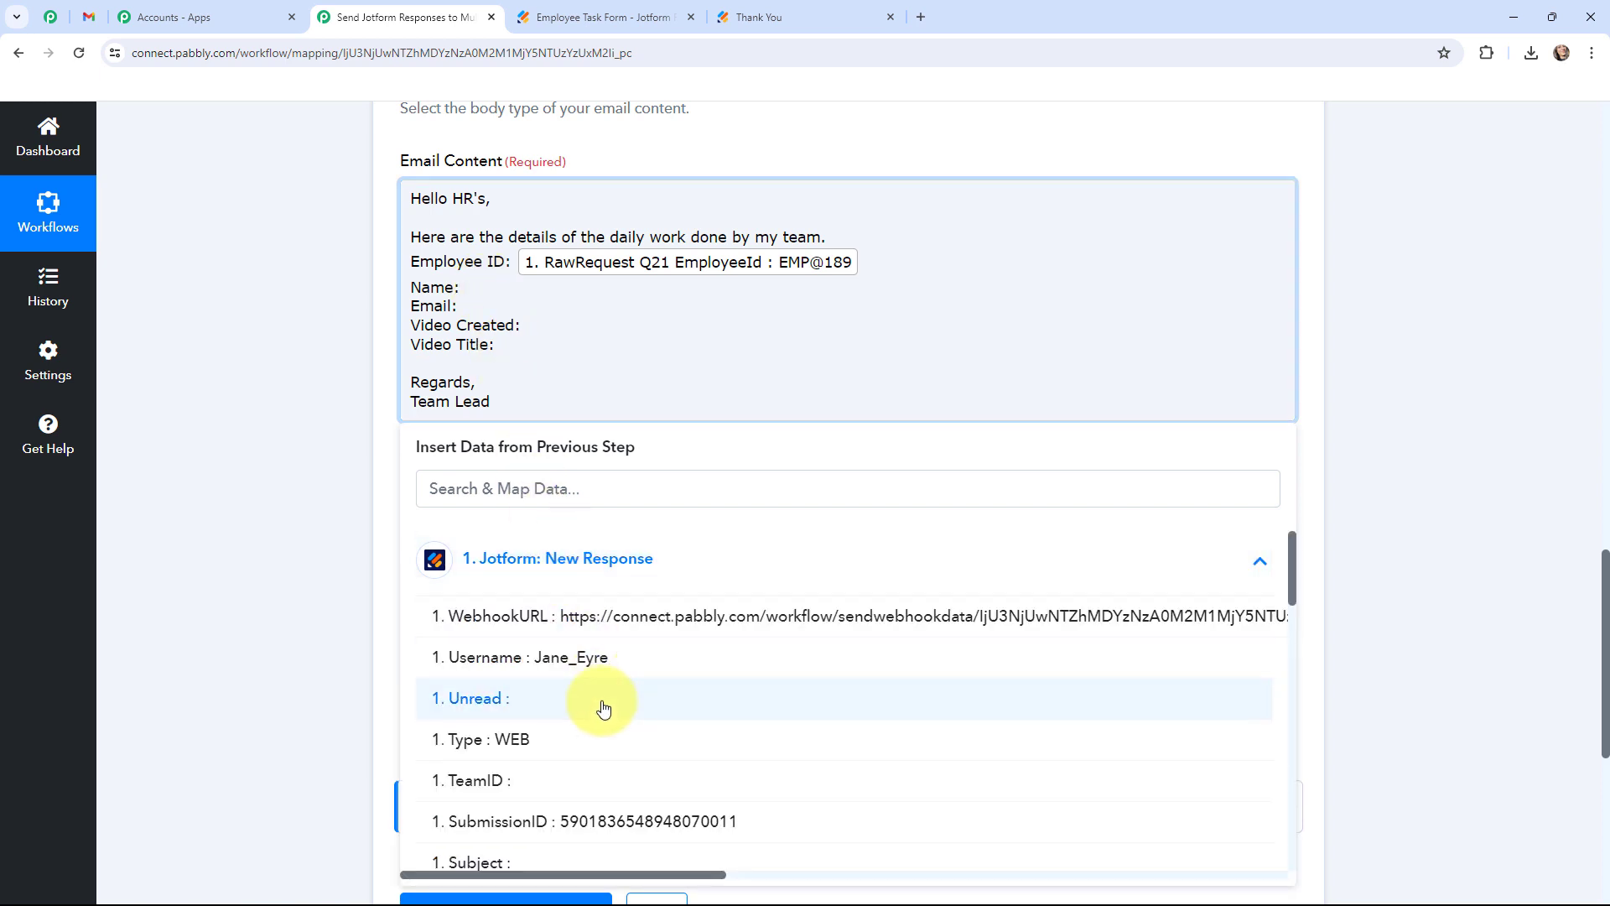
pyautogui.scroll(-10, 604, 708)
pyautogui.click(637, 727)
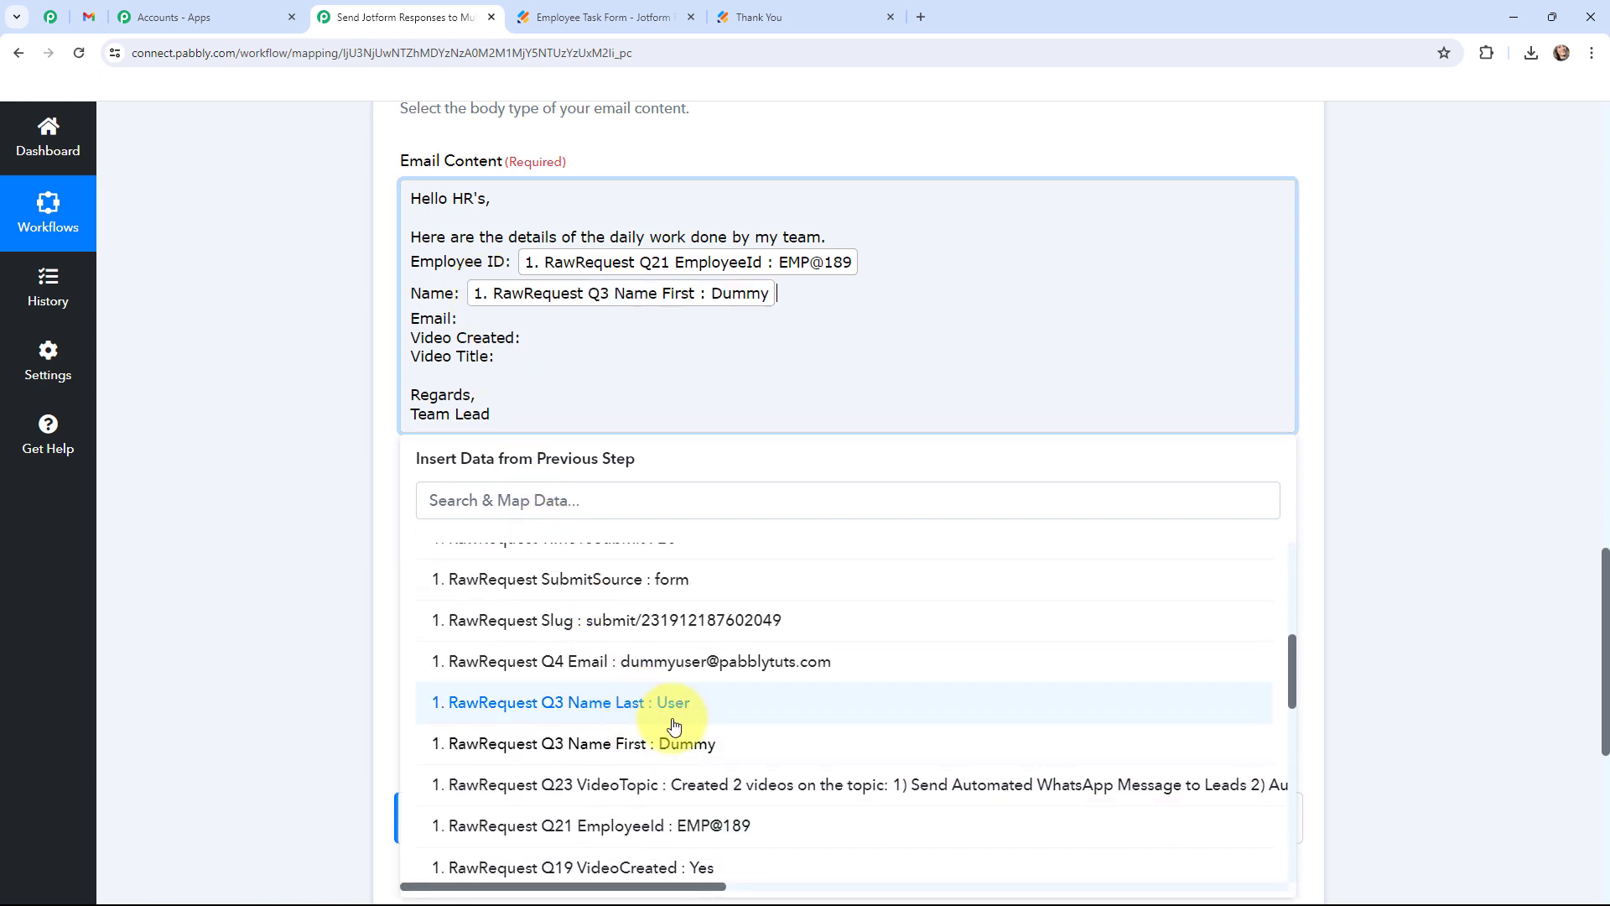
pyautogui.click(676, 706)
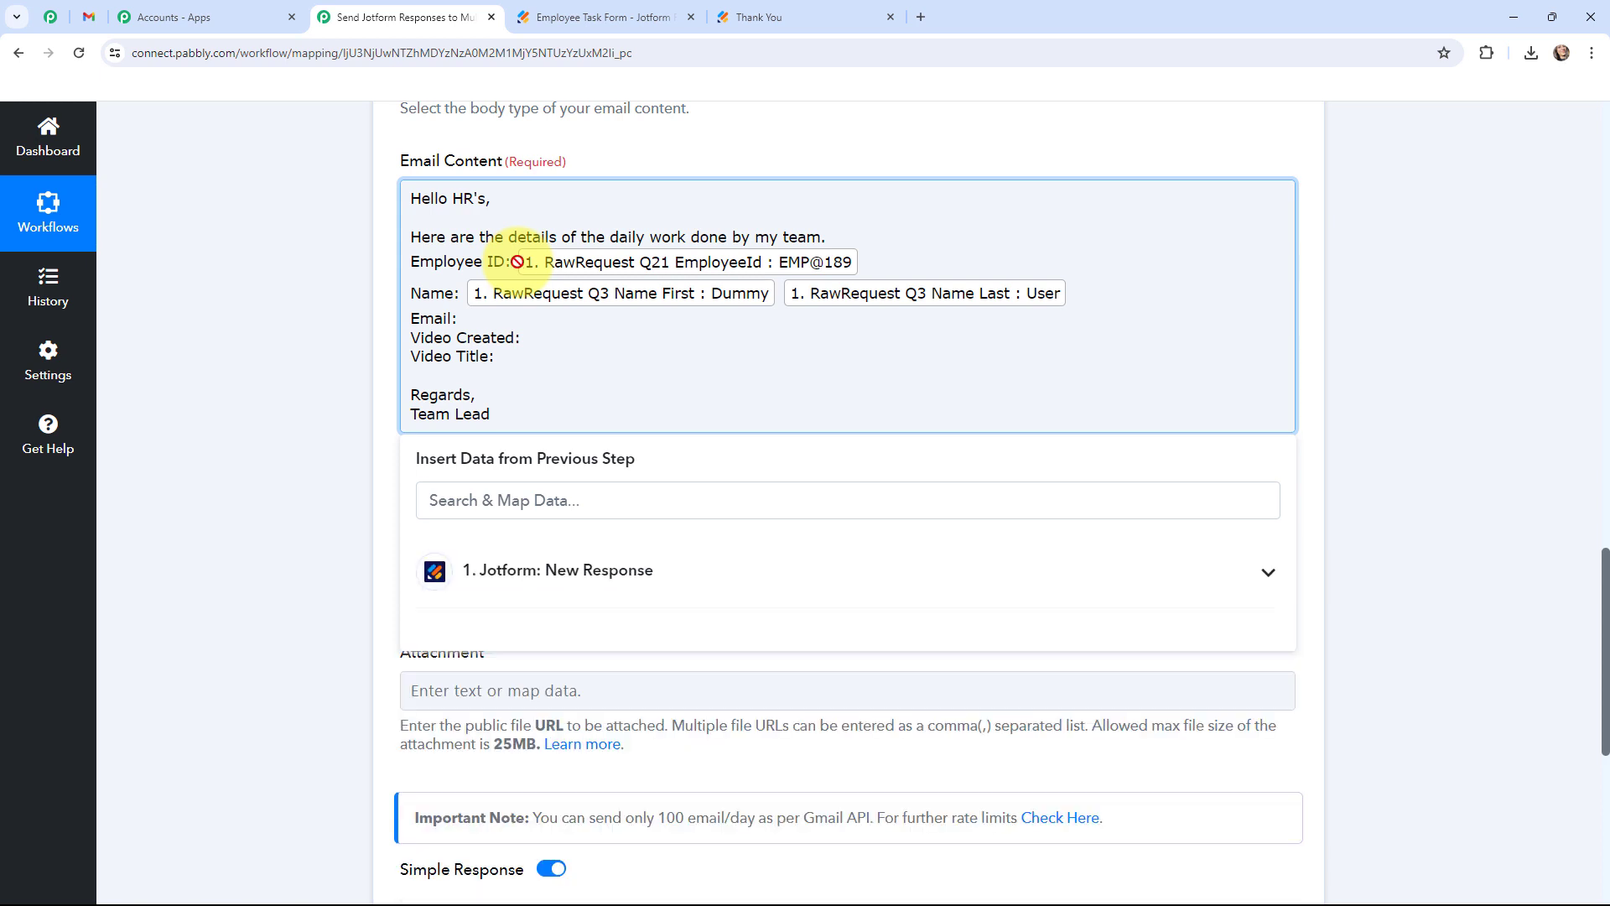
pyautogui.click(507, 317)
pyautogui.click(503, 574)
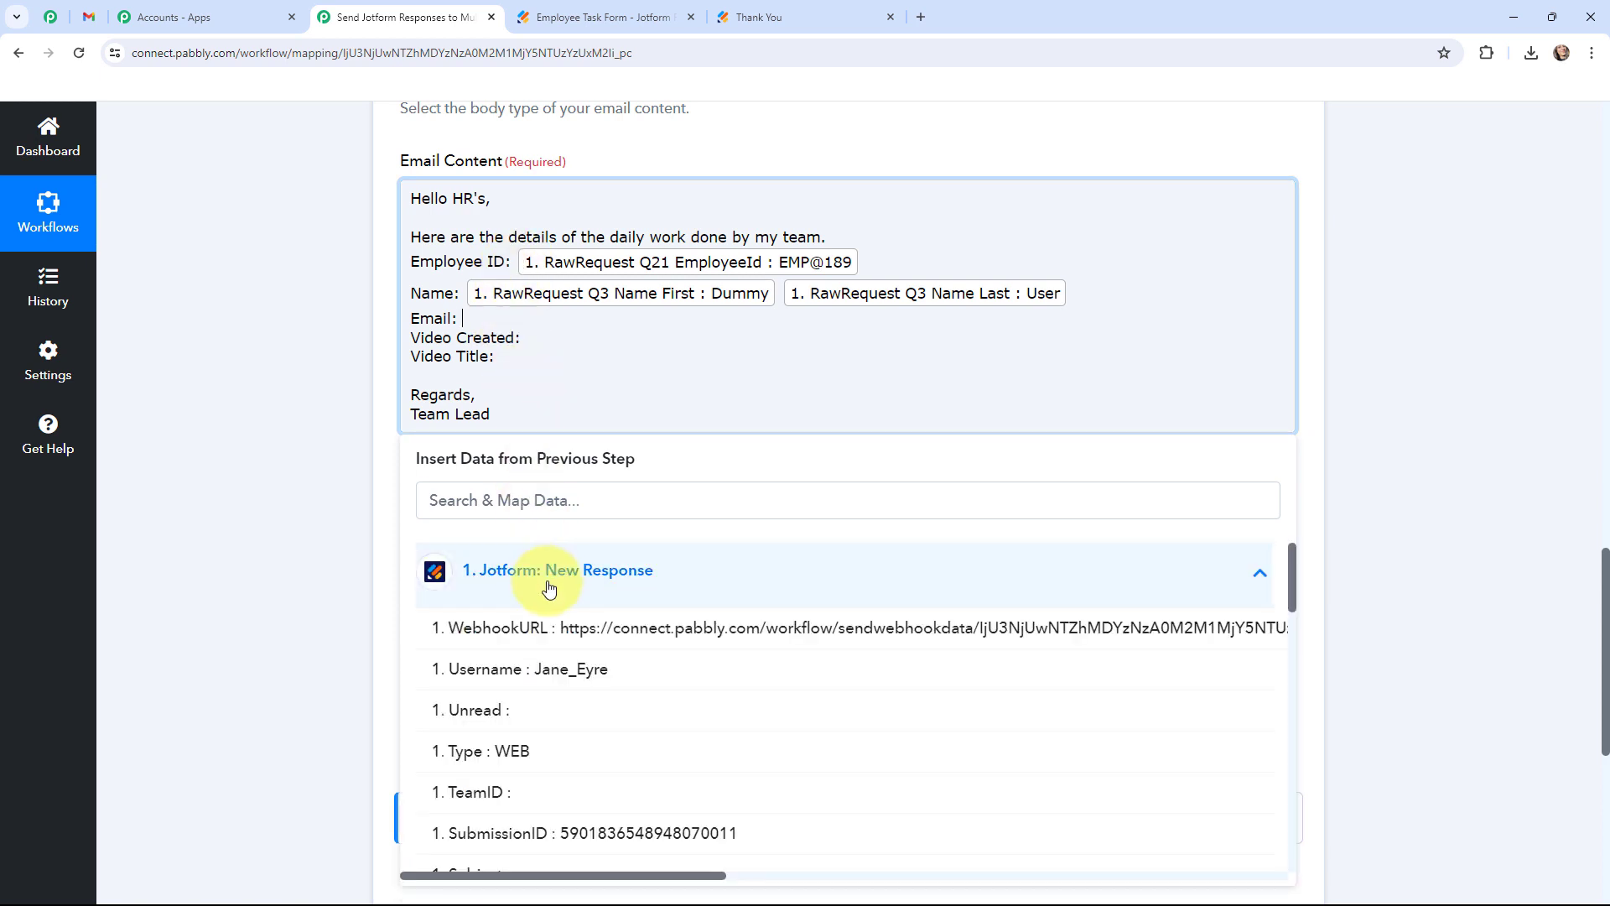
pyautogui.scroll(-10, 612, 691)
pyautogui.click(681, 662)
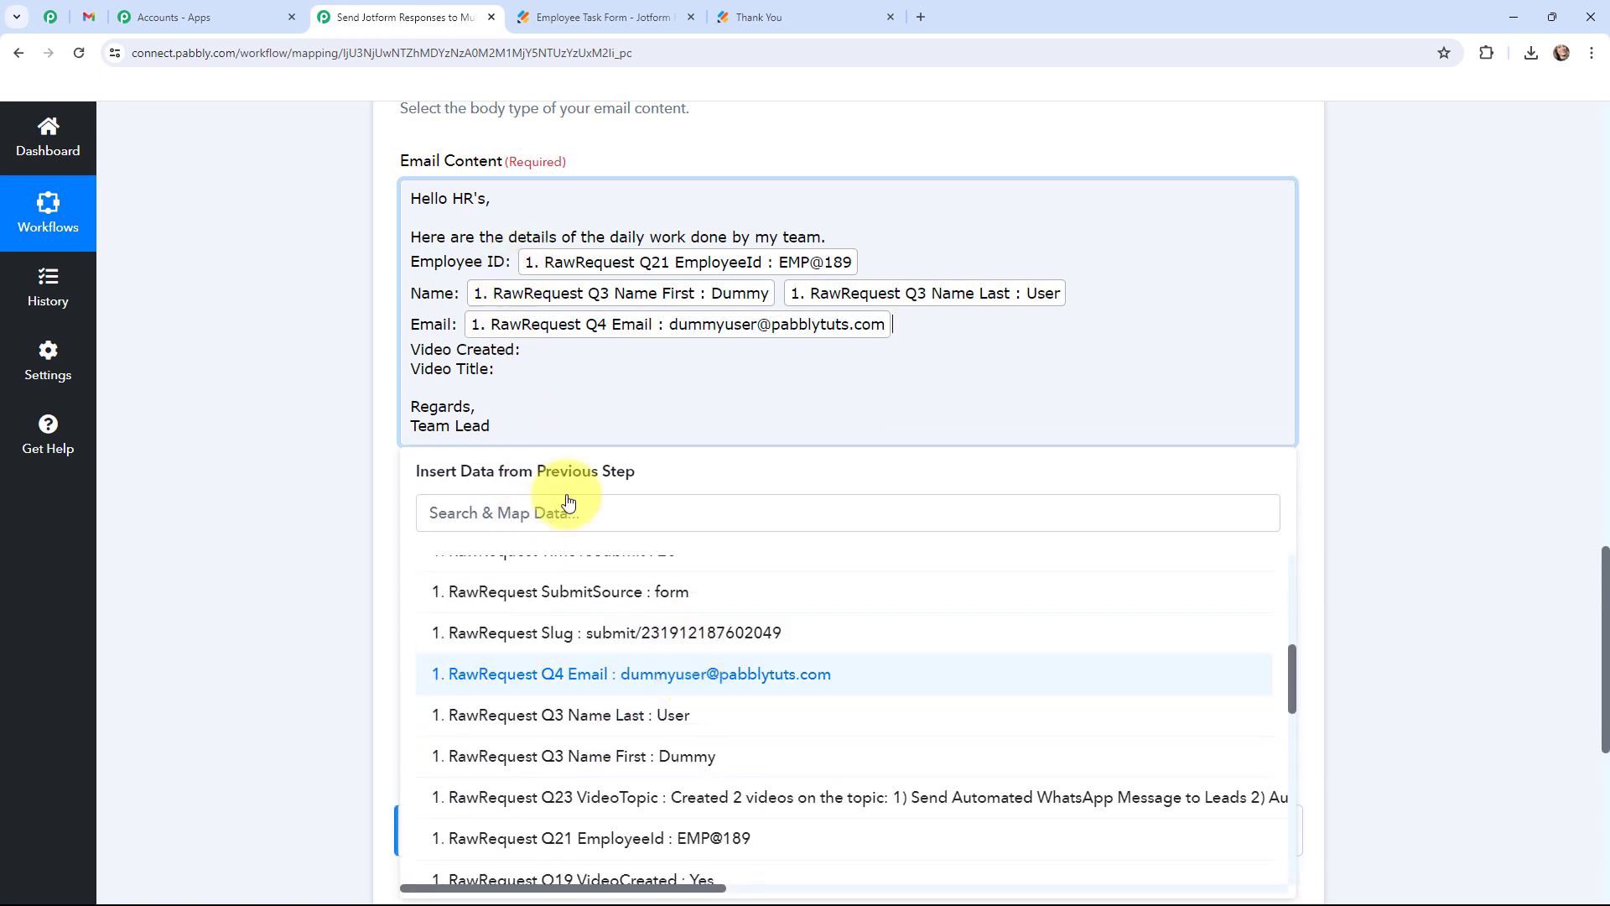
# Map Q19 VideoCreated and Q23 VideoTopic after the Video Created and Video Title labels.
pyautogui.click(575, 587)
pyautogui.scroll(-10, 621, 755)
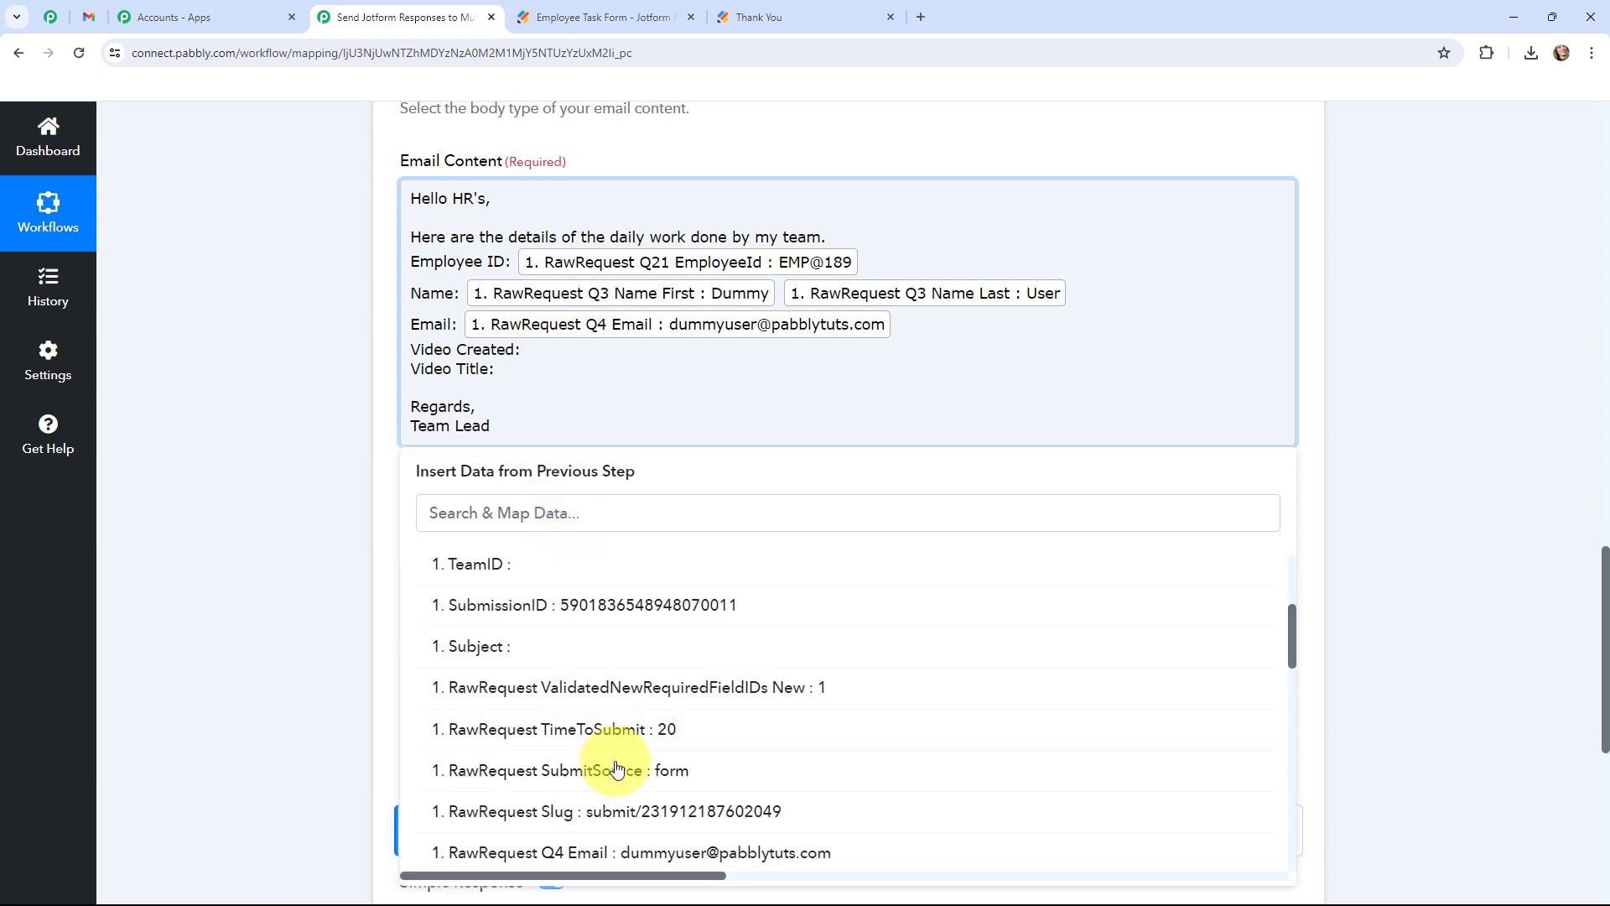
pyautogui.click(711, 804)
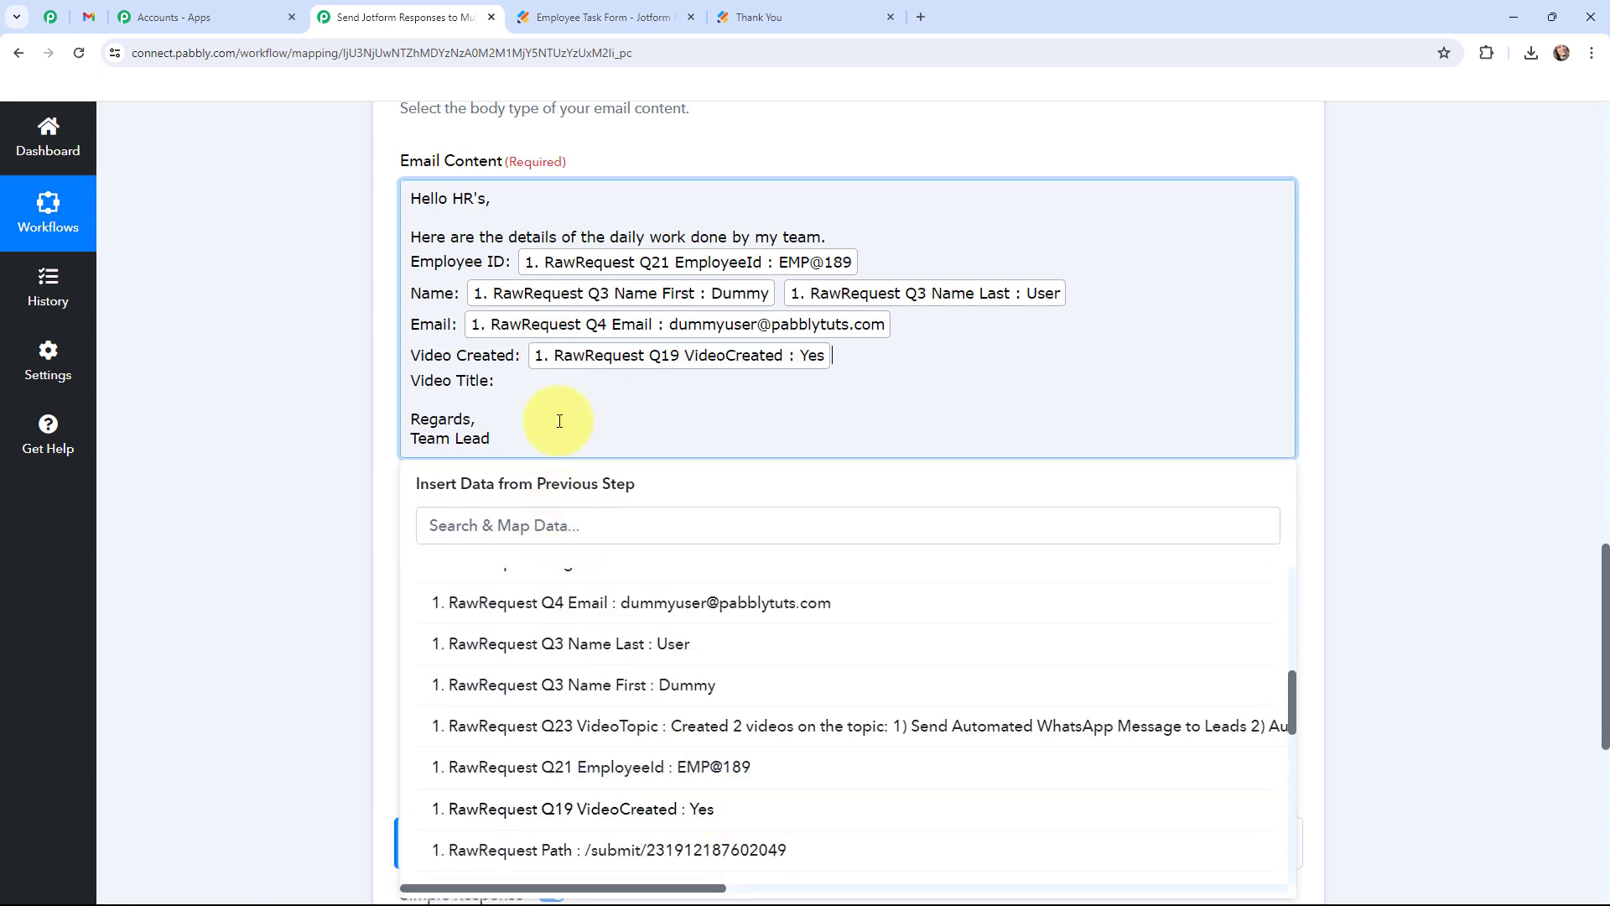
pyautogui.click(715, 381)
pyautogui.click(534, 593)
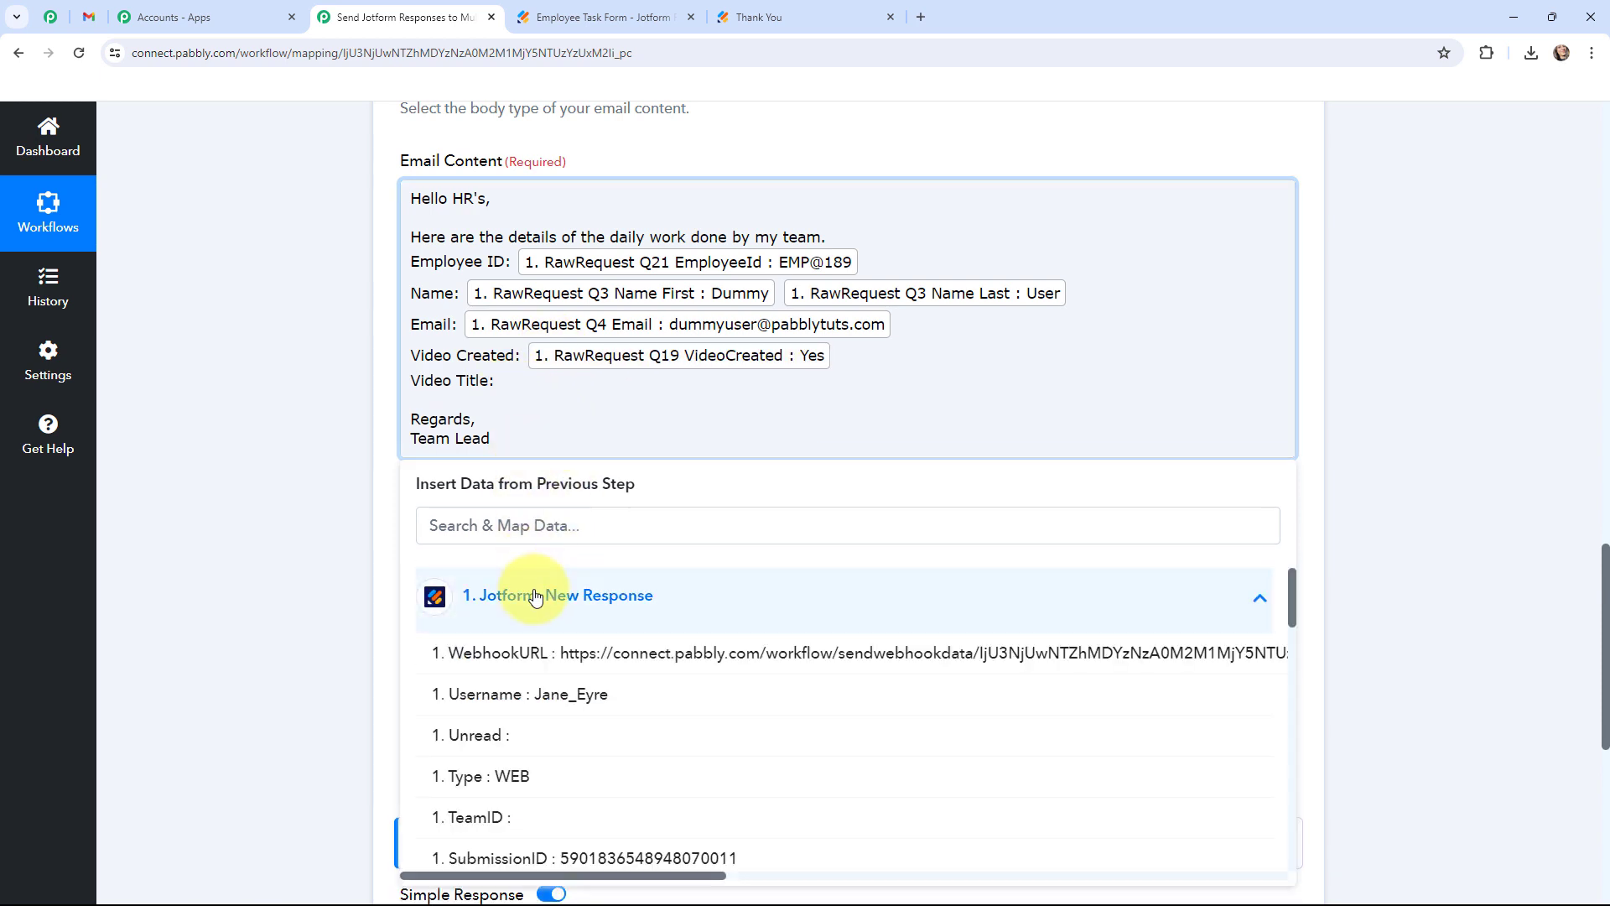
pyautogui.scroll(-10, 579, 662)
pyautogui.scroll(2, 584, 707)
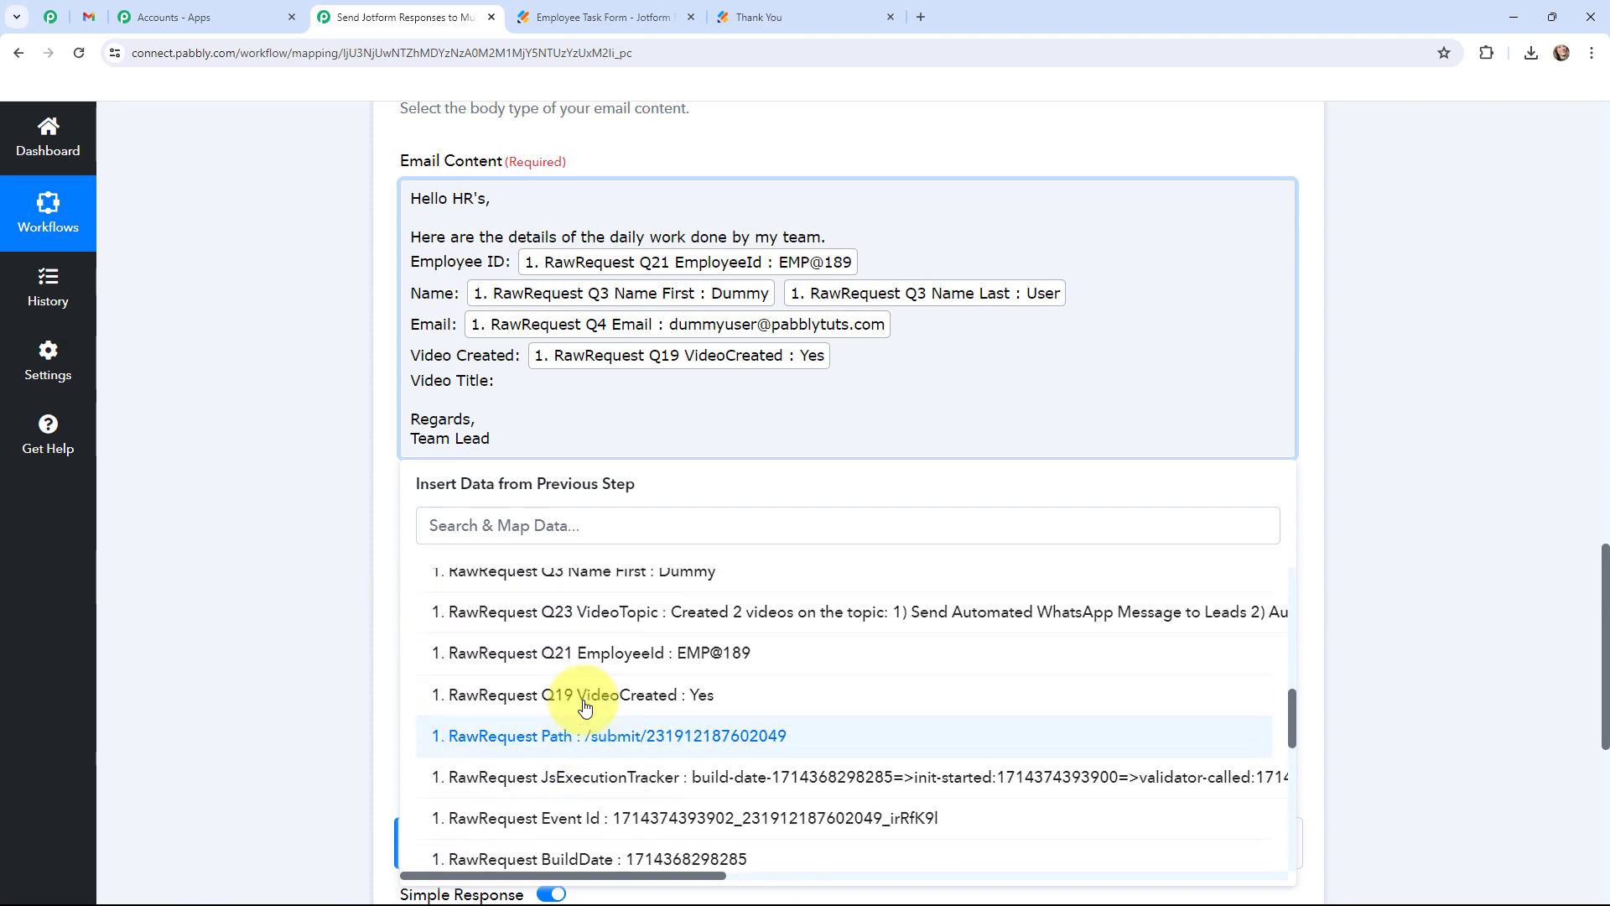
pyautogui.click(798, 633)
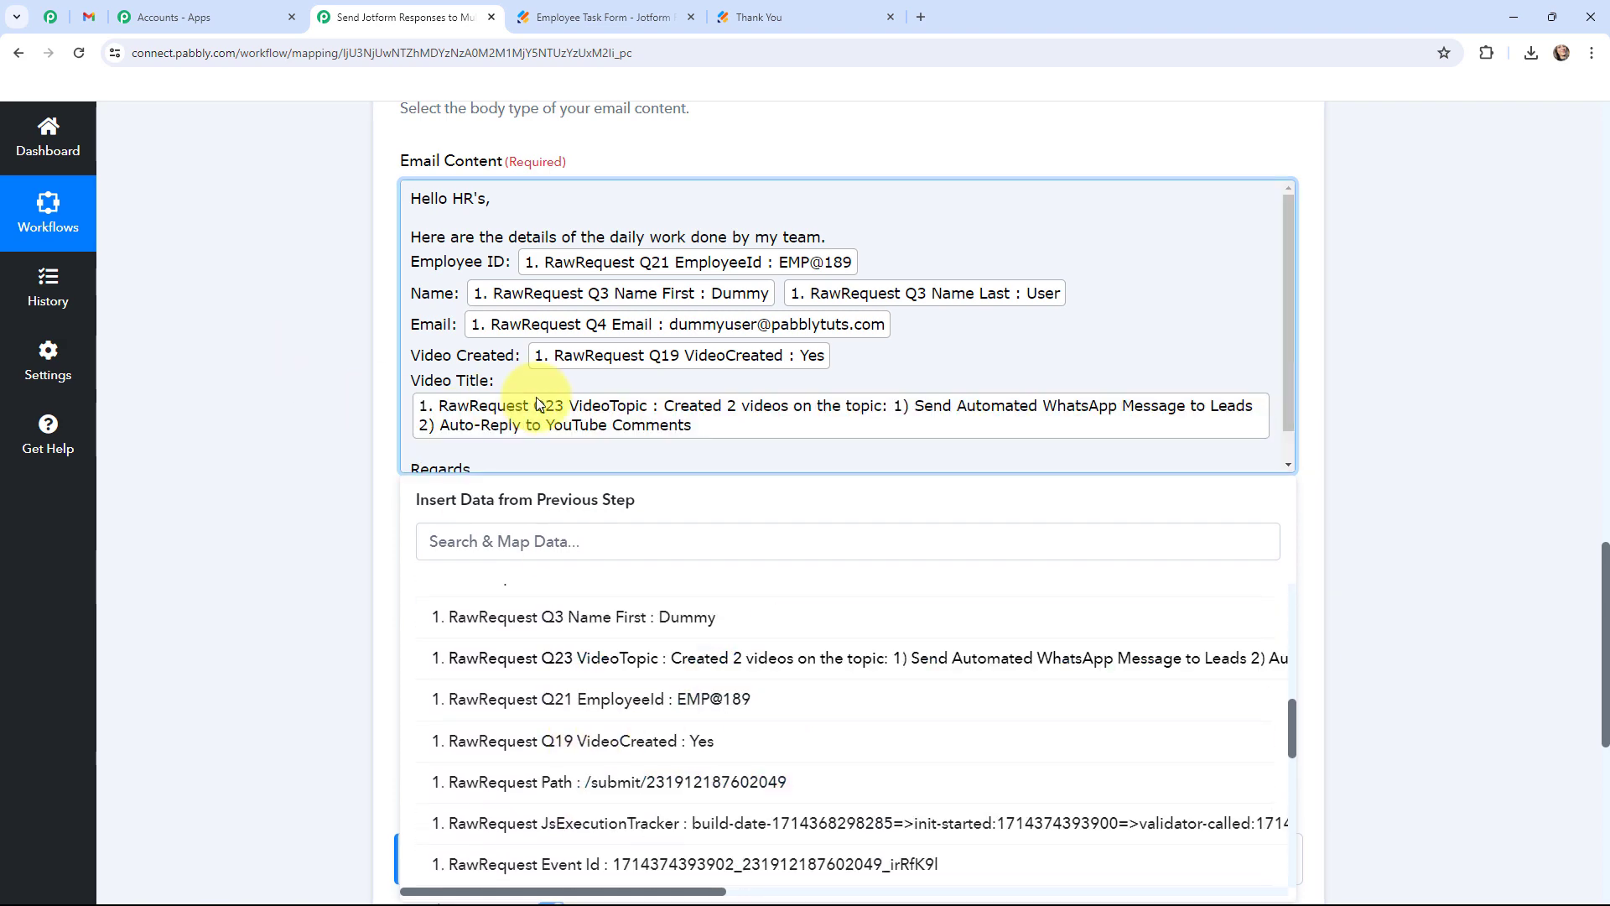
pyautogui.click(263, 371)
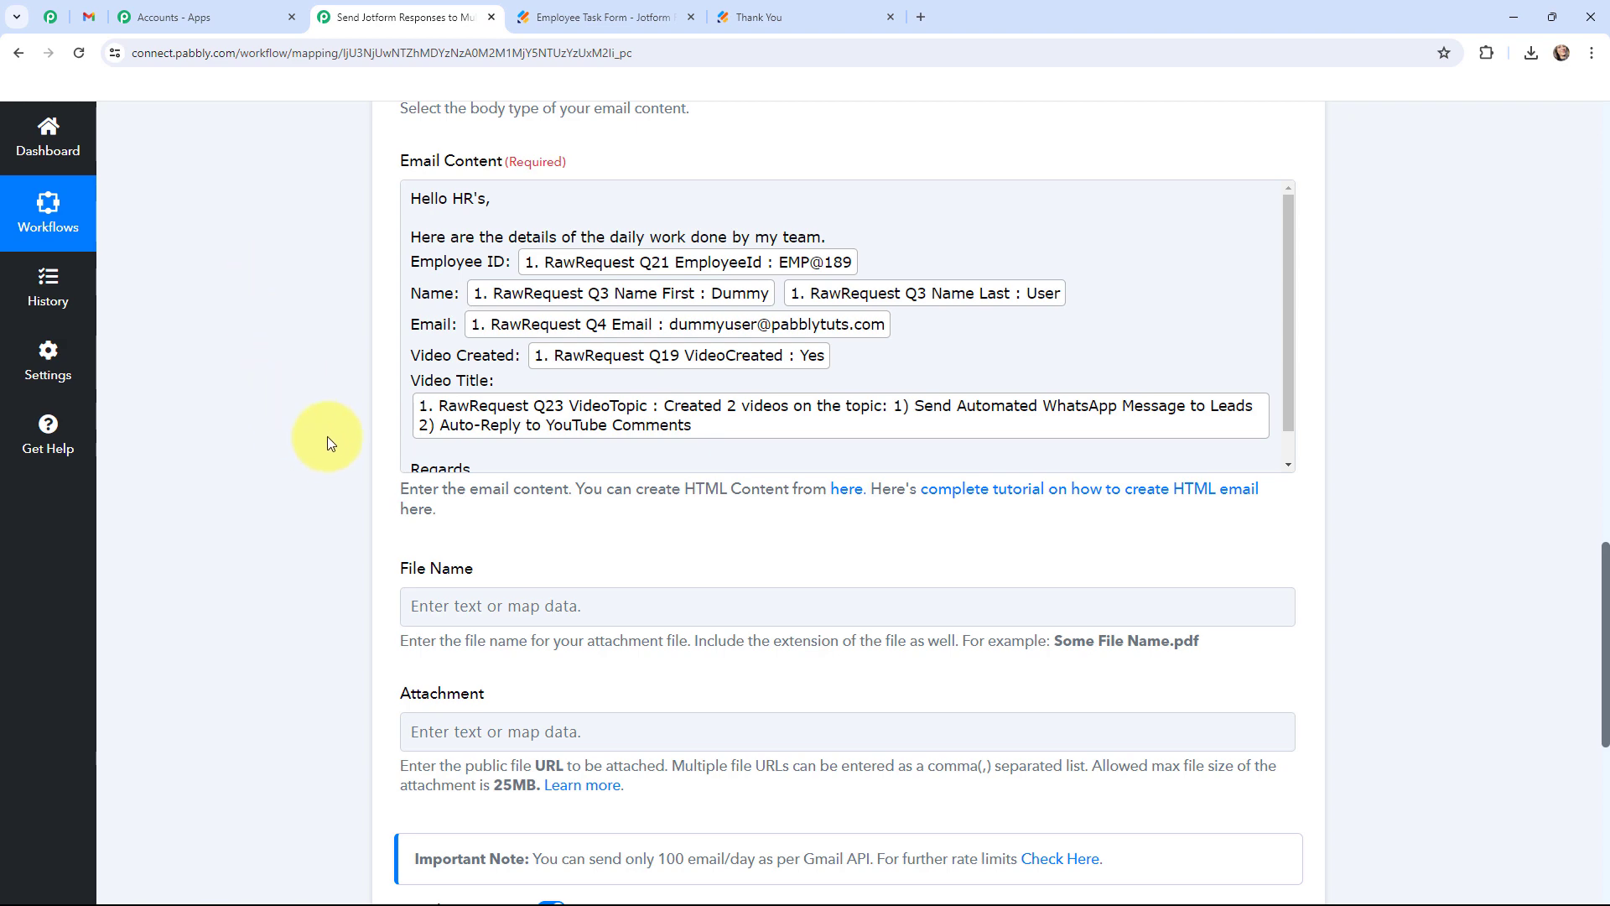
# Save the Gmail step and send a test email, confirming status 'sent', then check Gmail.
pyautogui.scroll(-2, 316, 326)
pyautogui.scroll(-3, 300, 294)
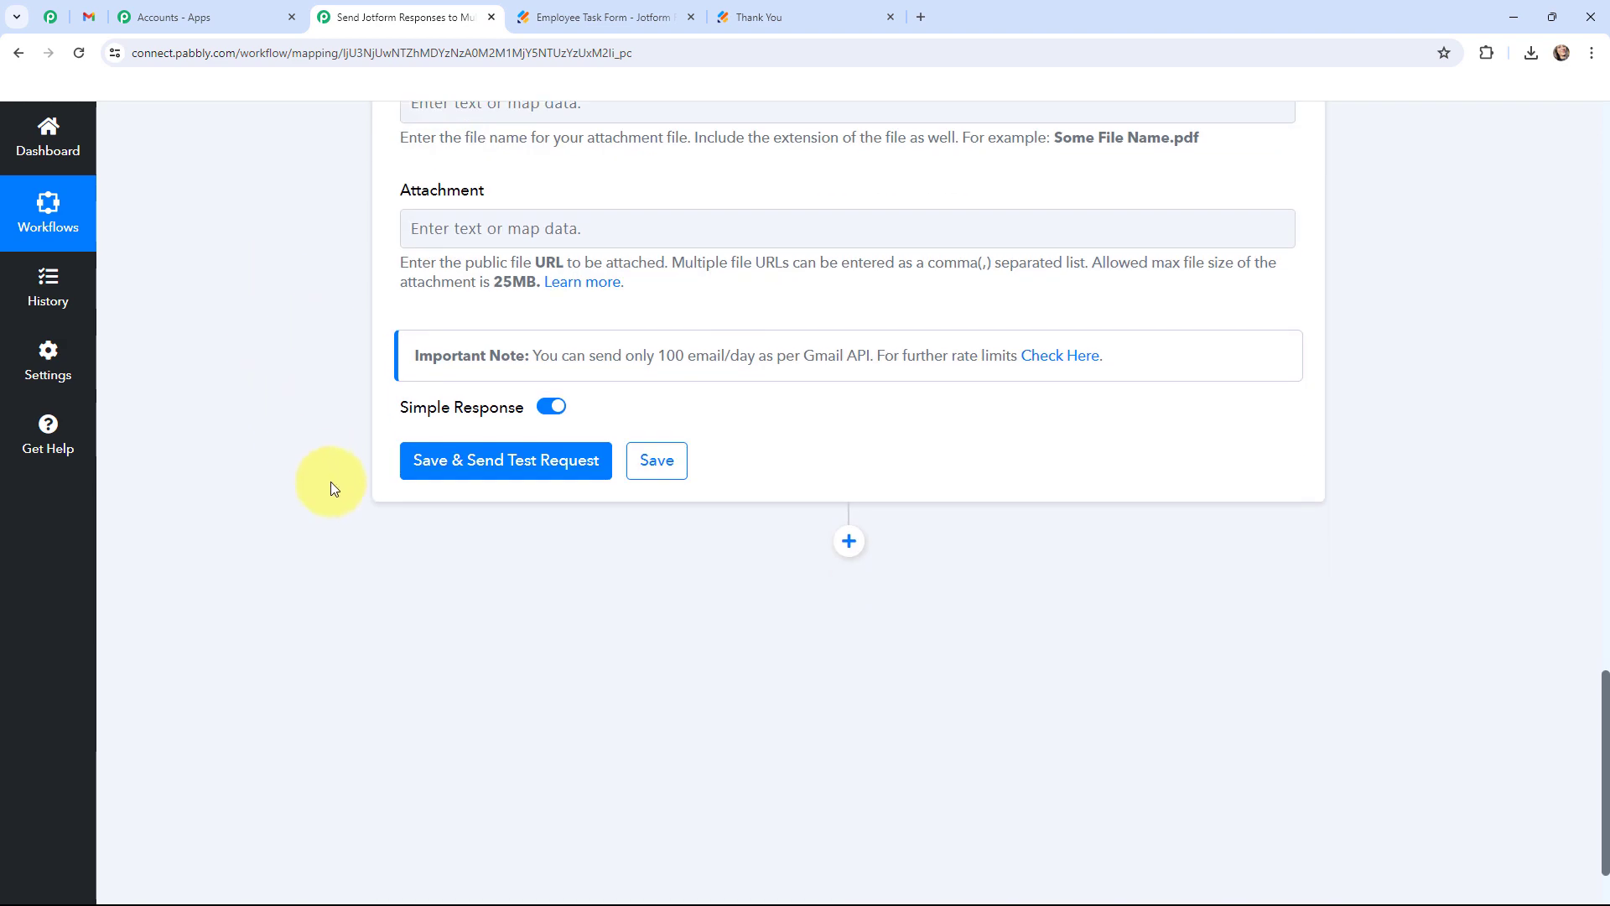
pyautogui.click(499, 467)
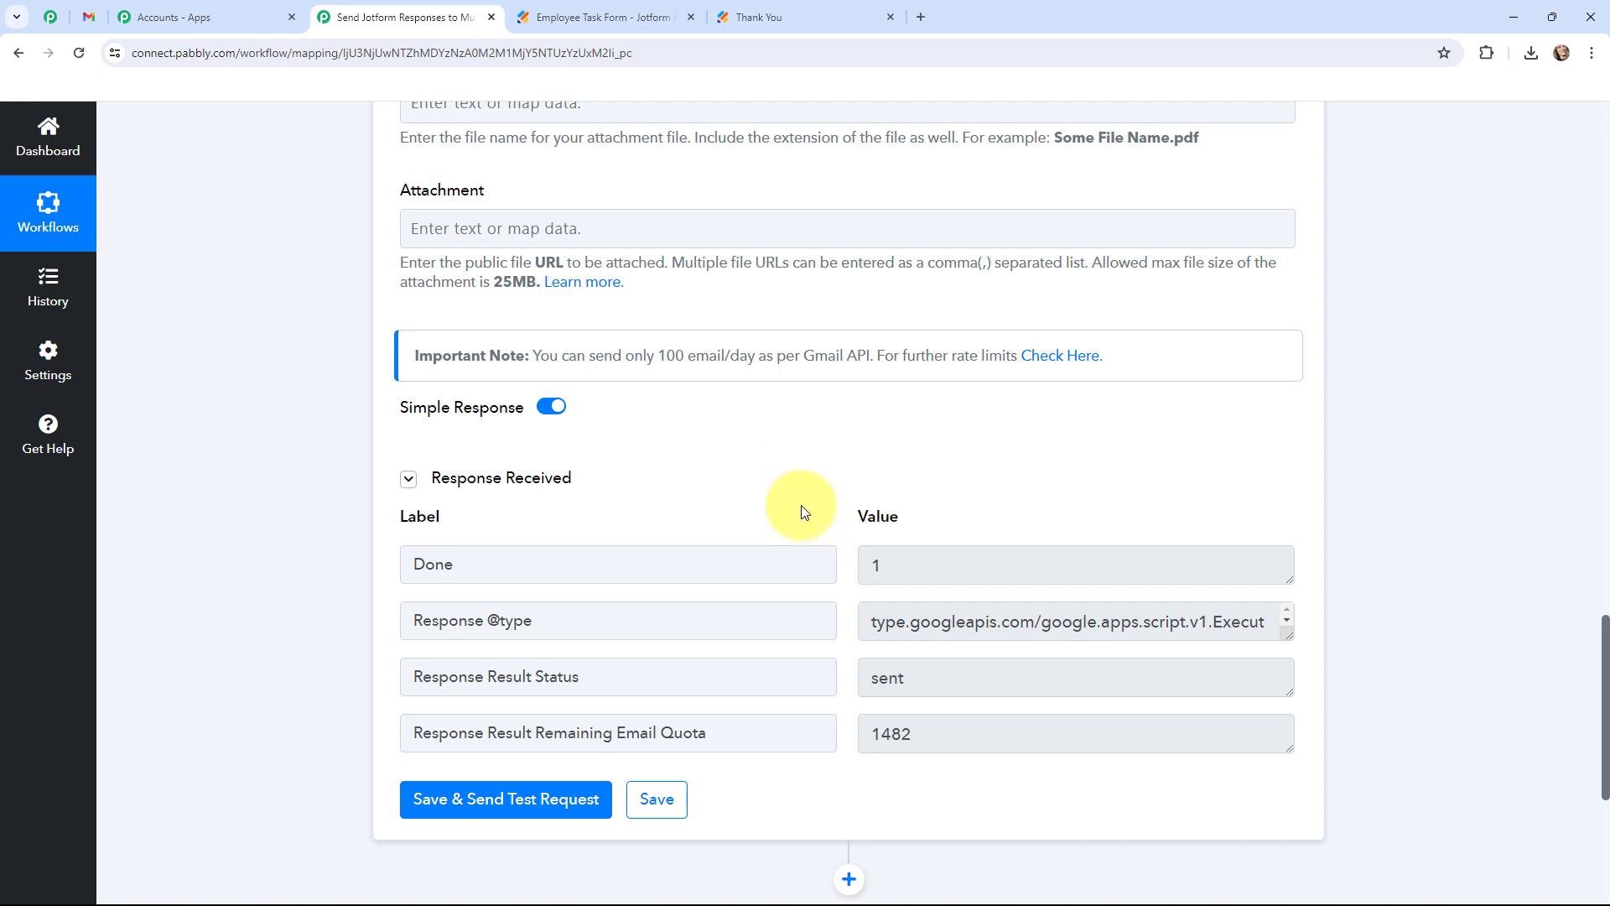
pyautogui.click(90, 20)
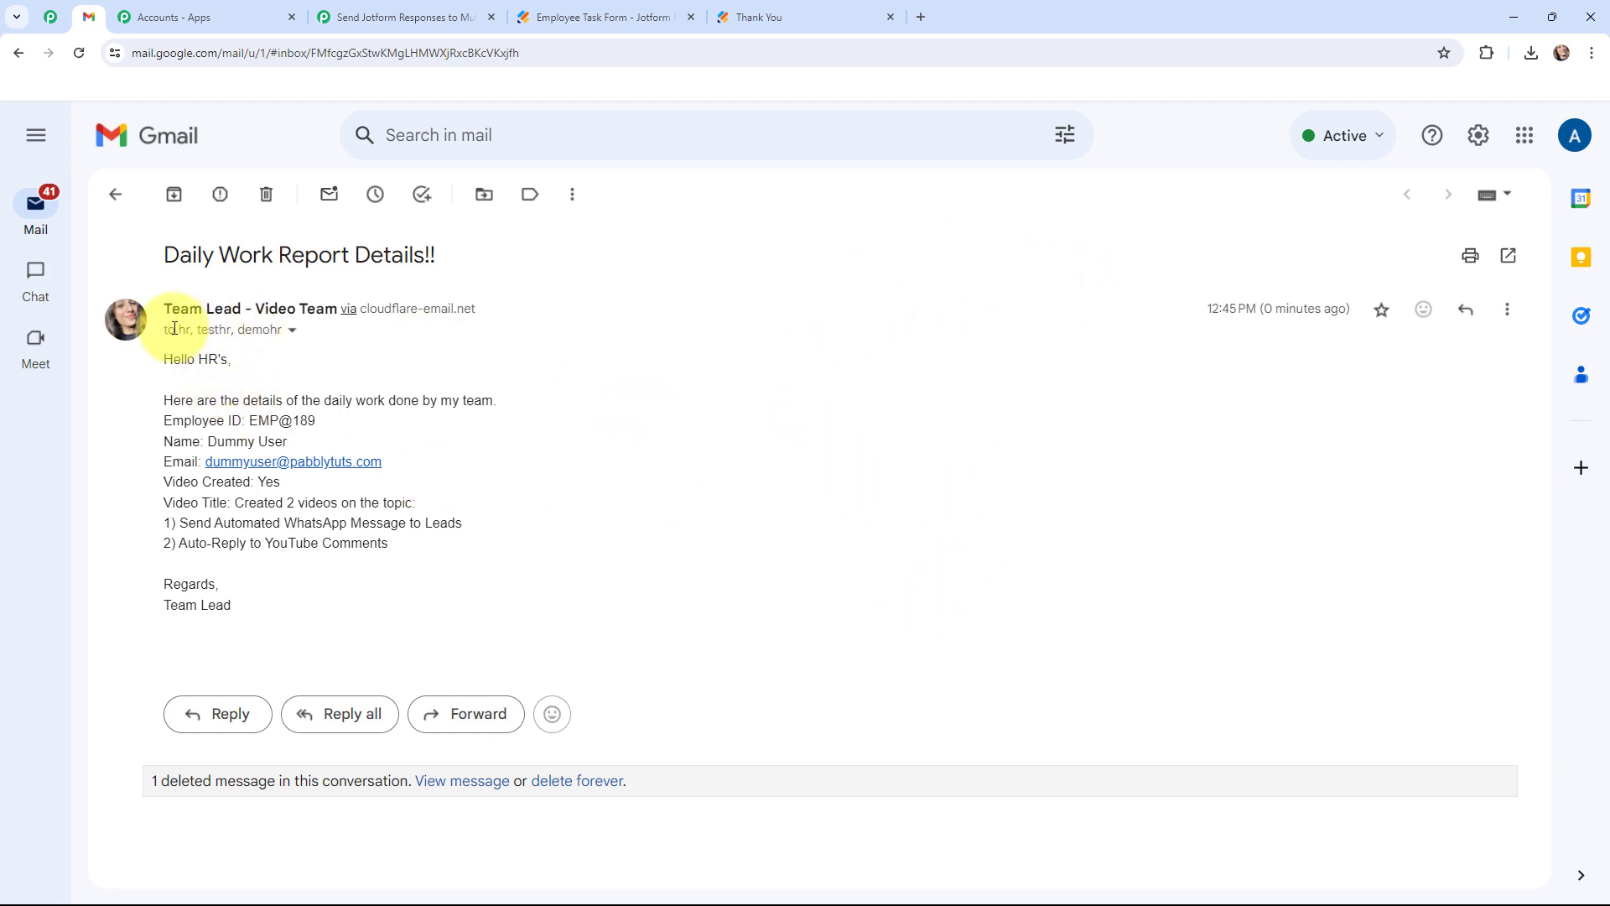
pyautogui.click(291, 332)
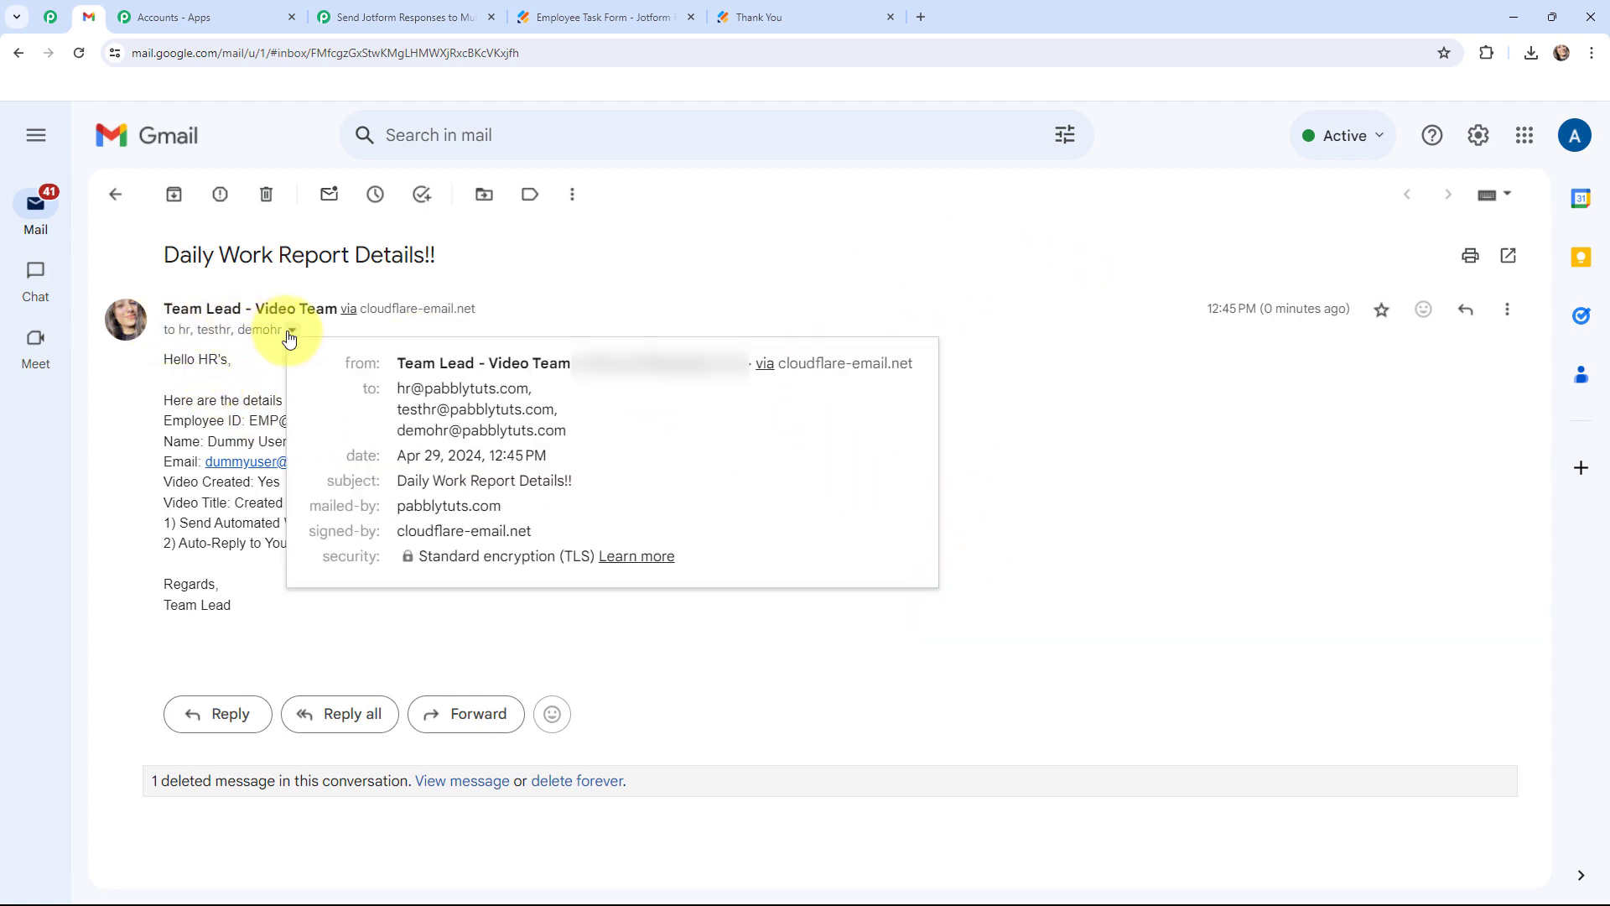
pyautogui.click(734, 317)
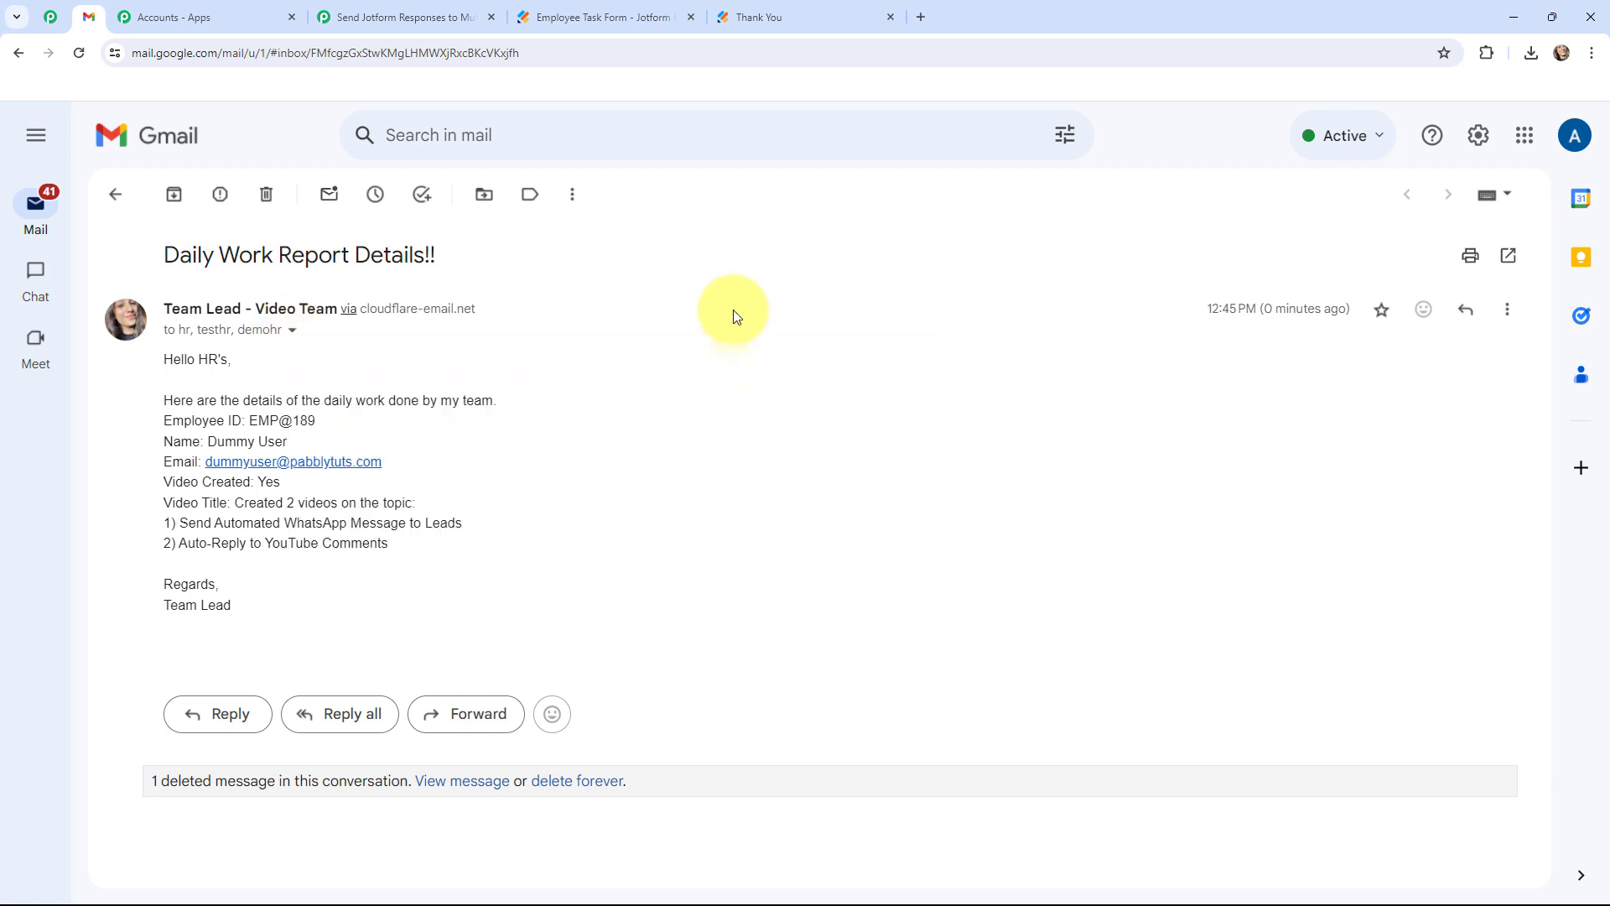